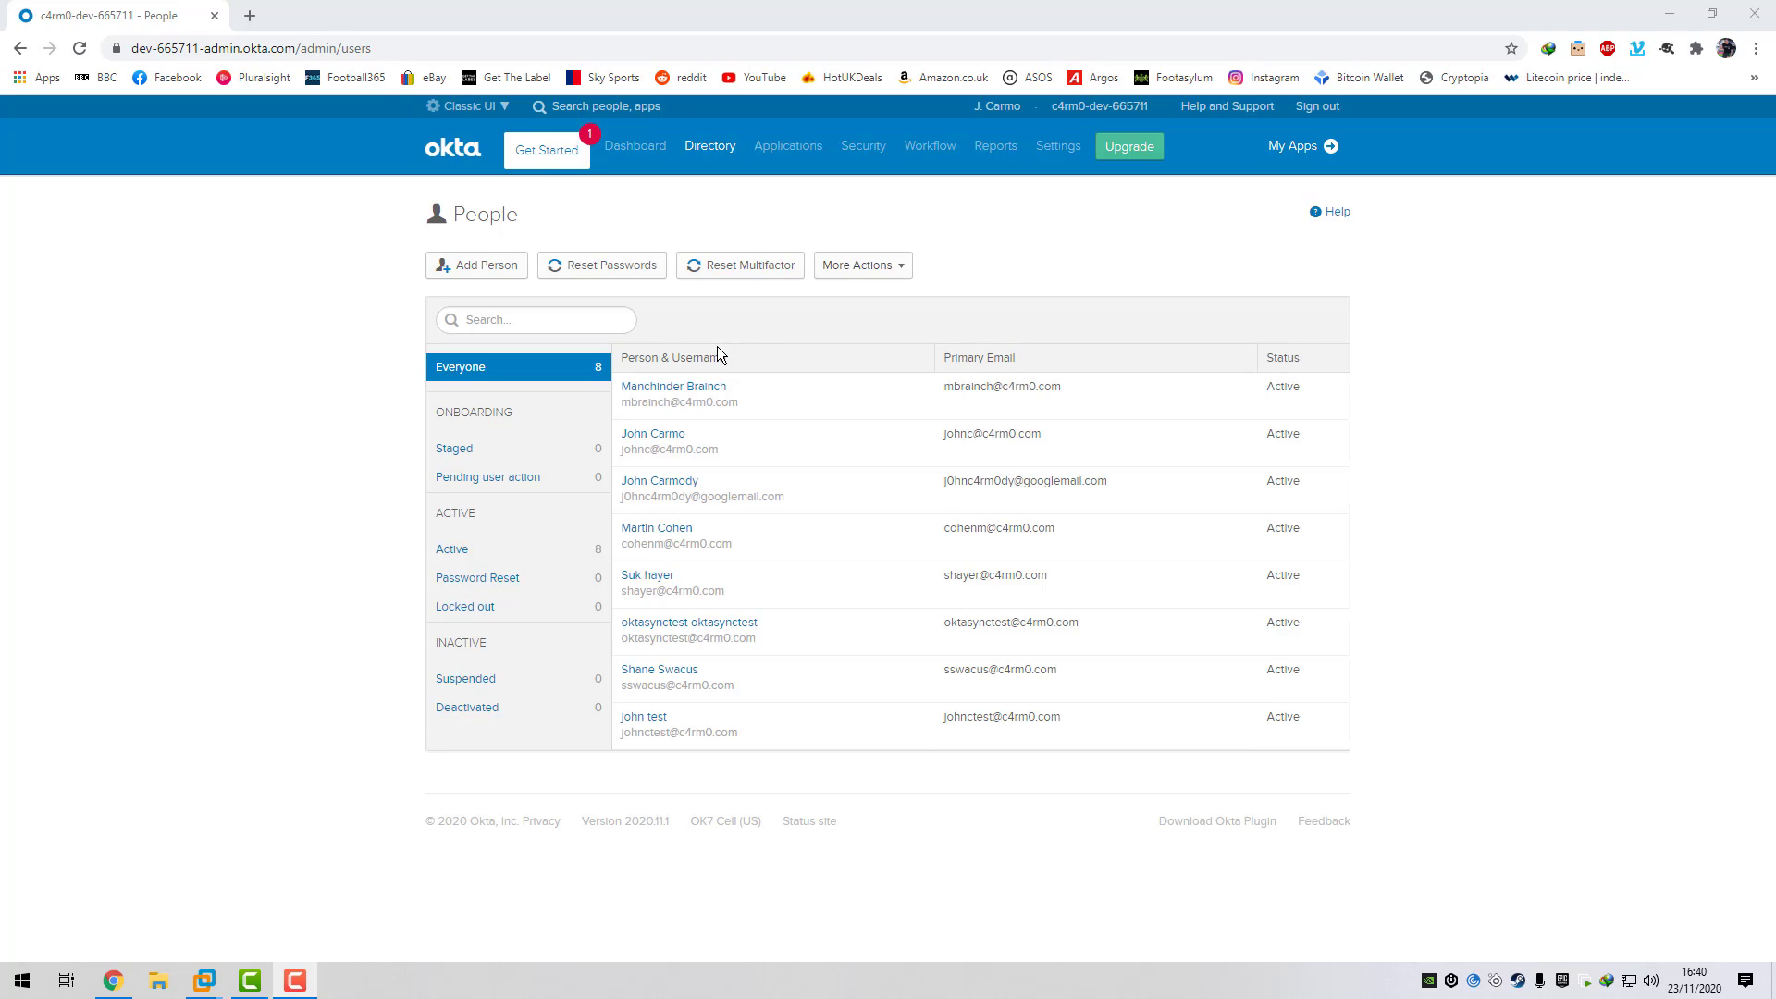
- Add a new person of type User with first name, last name and a gmail.com username
{"action": "left_click", "coordinate": [487, 273]}
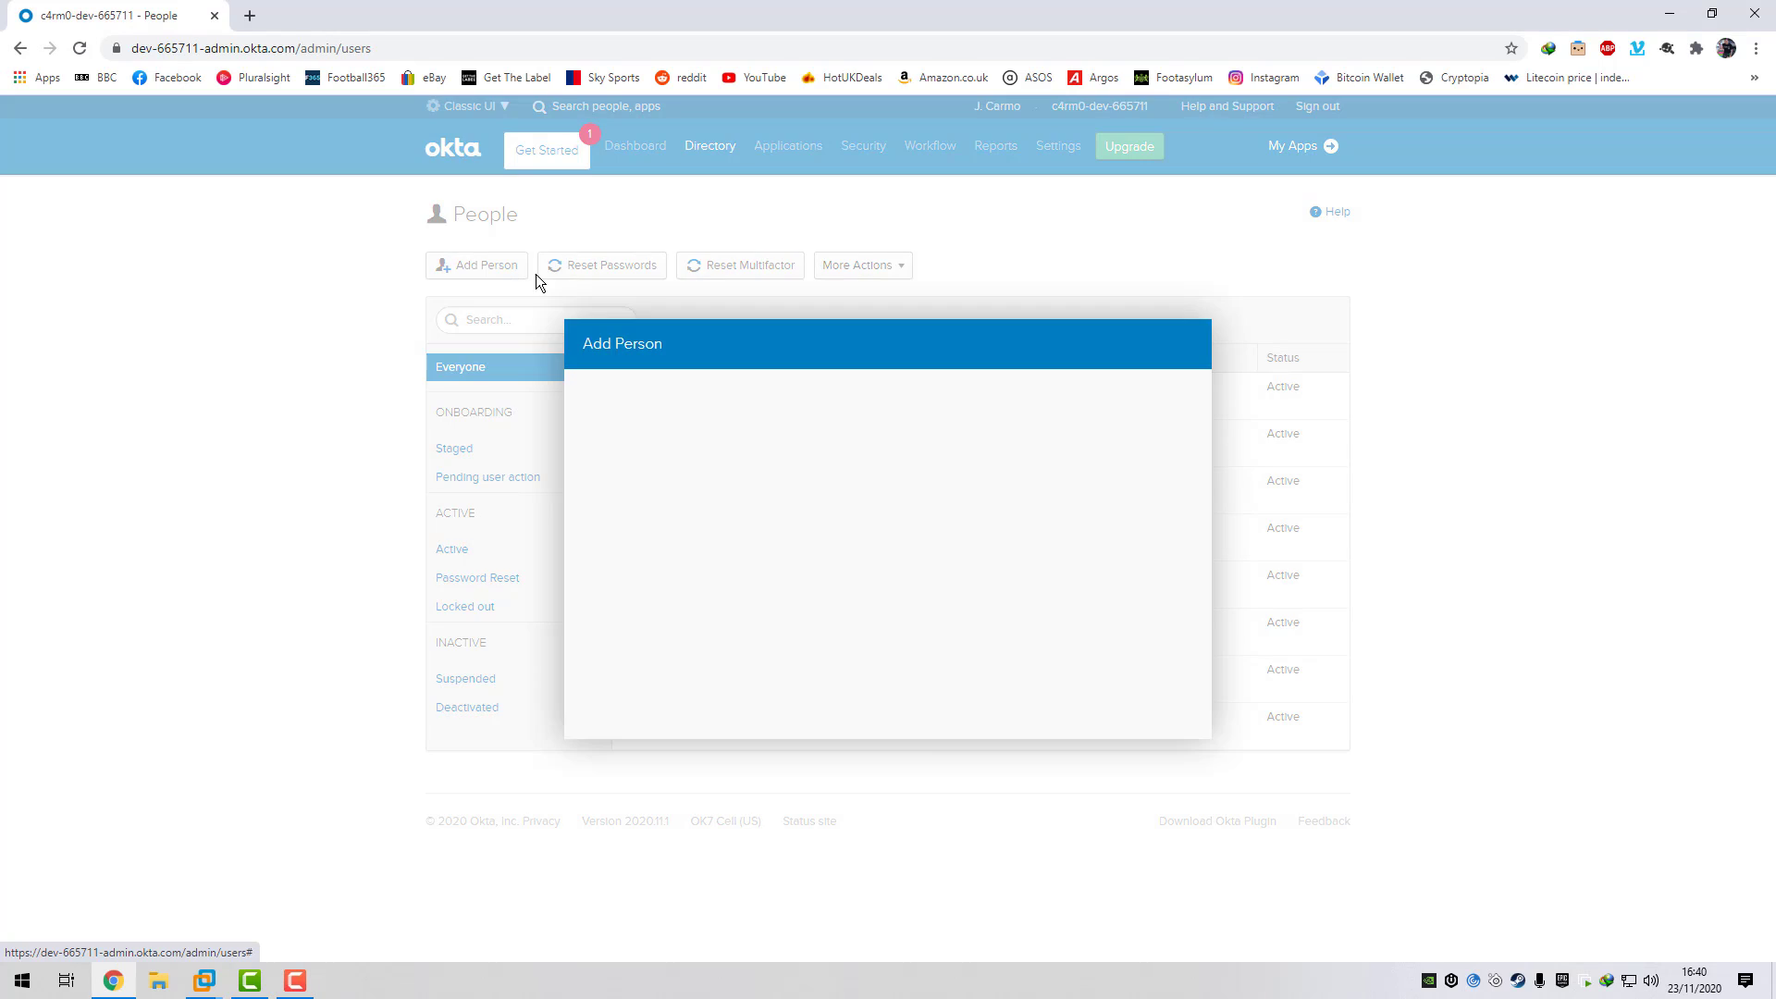
{"action": "left_click", "coordinate": [916, 311]}
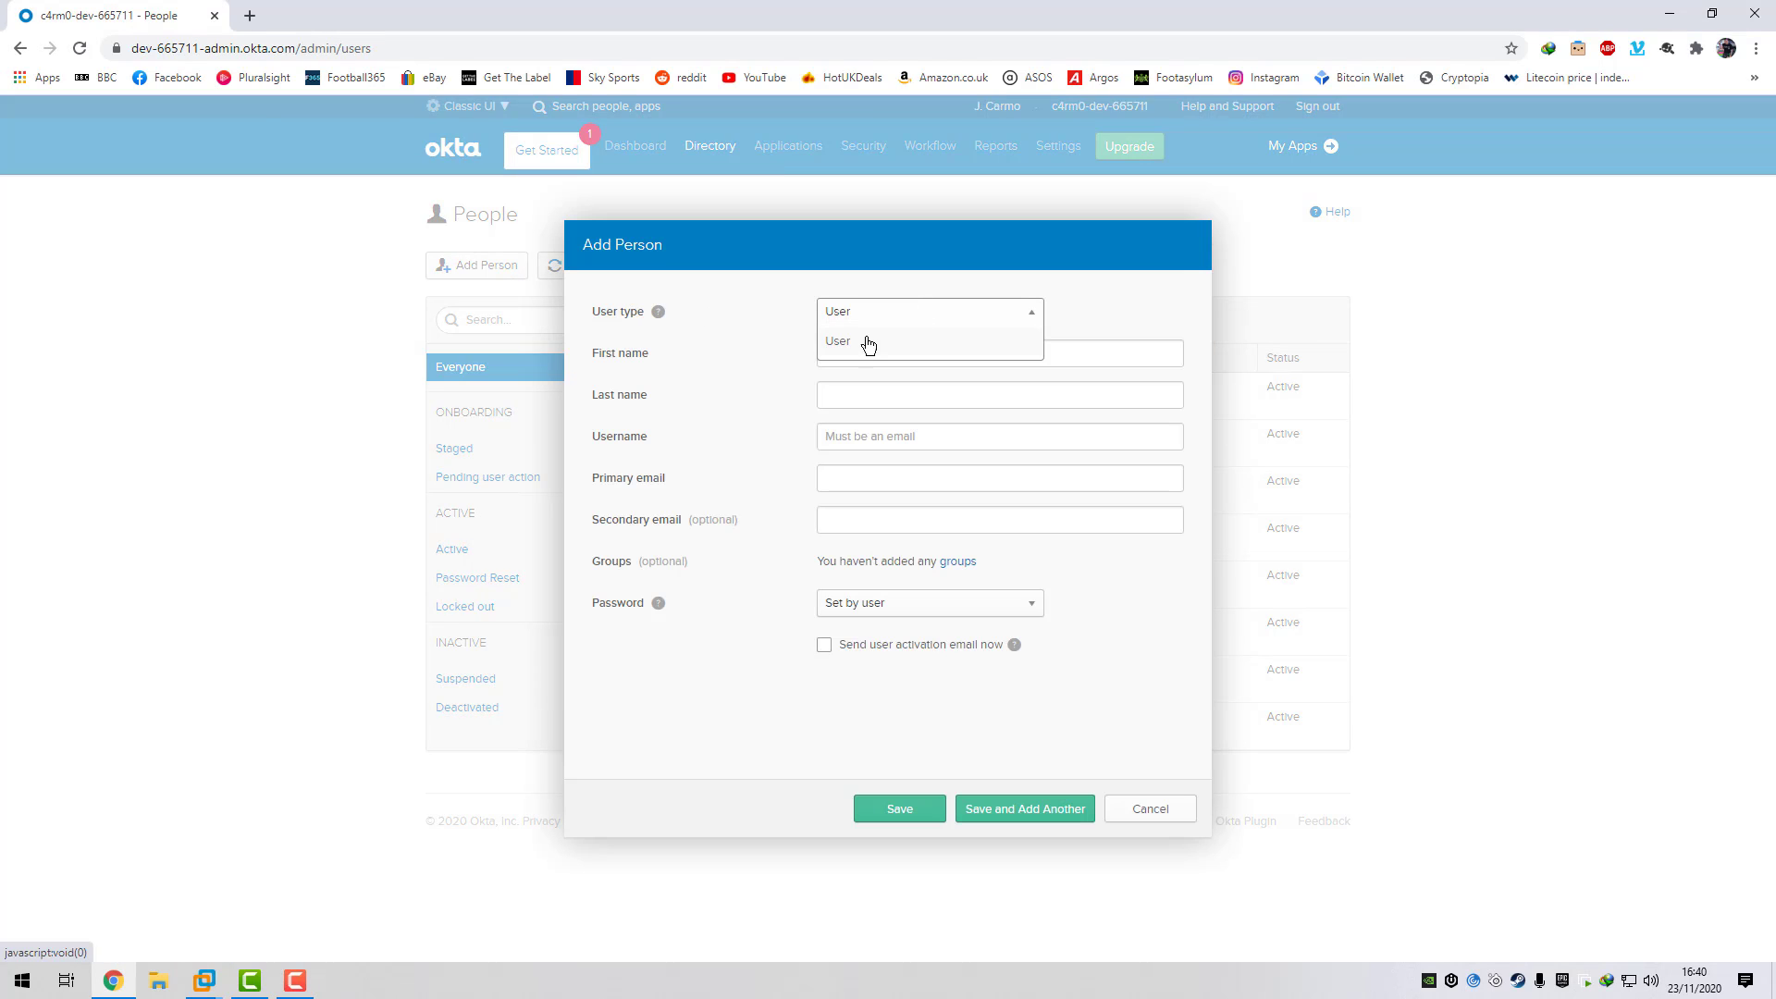
{"action": "left_click", "coordinate": [863, 342]}
{"action": "left_click", "coordinate": [872, 349]}
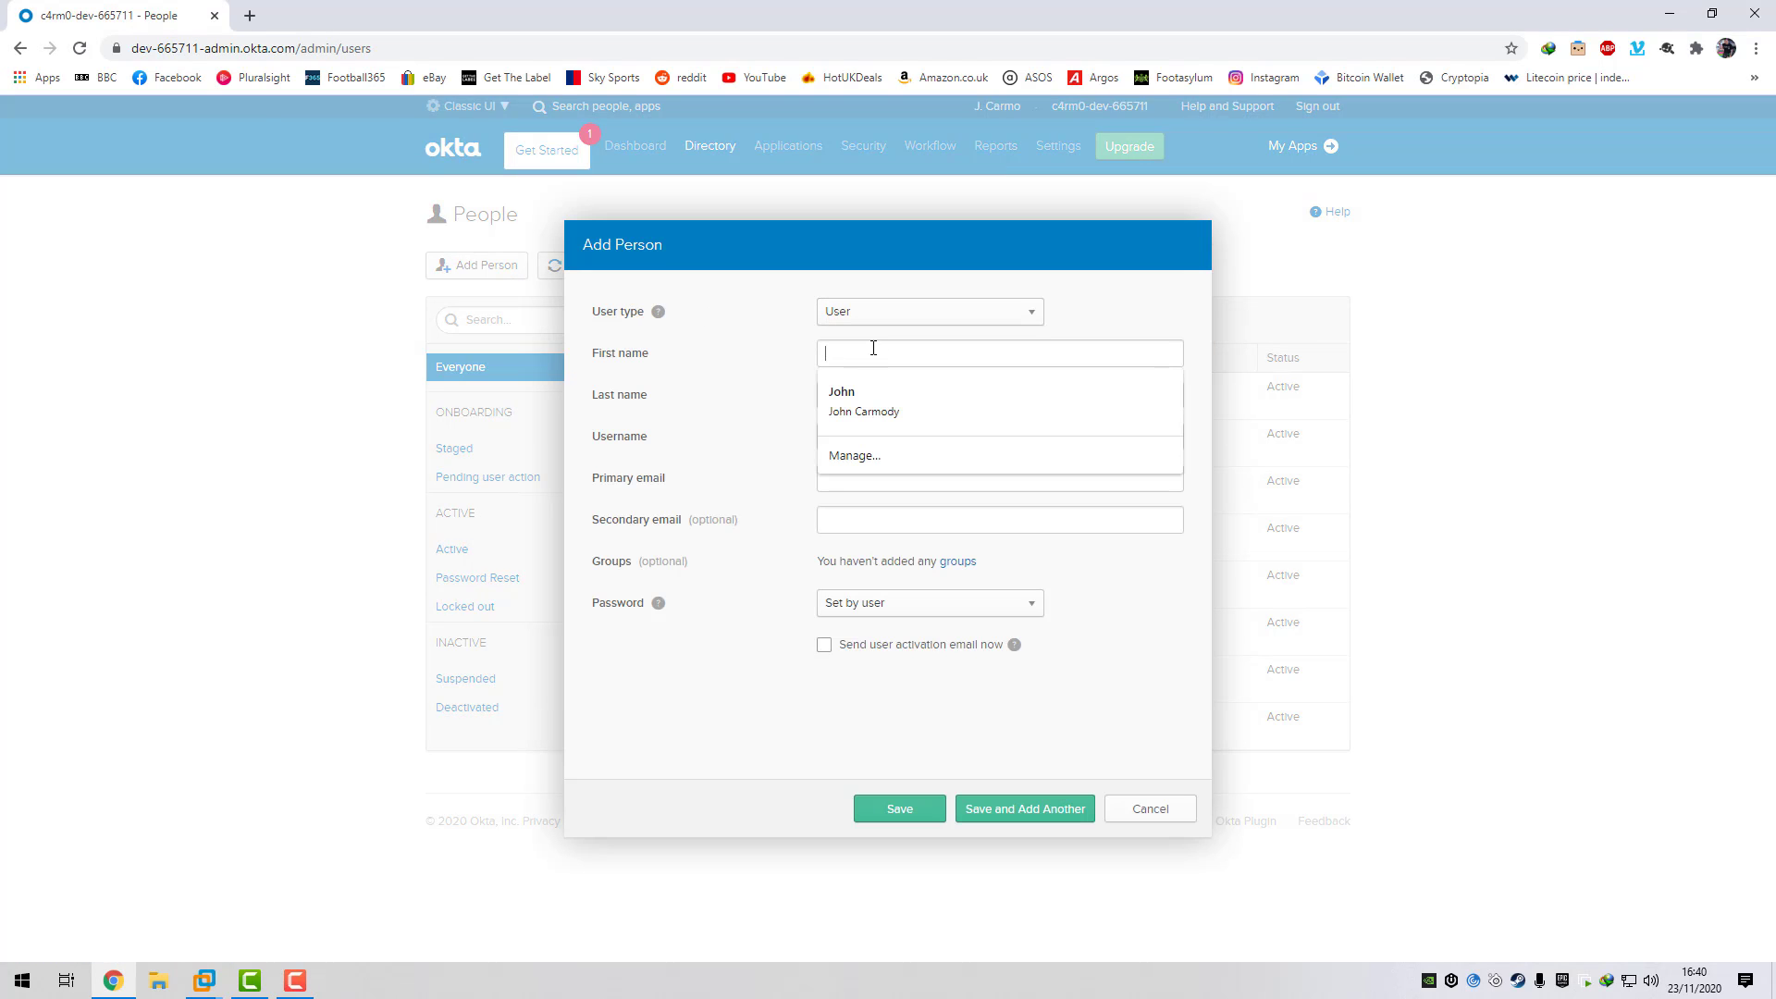
{"action": "type", "text": "Joe"}
{"action": "left_click", "coordinate": [879, 396]}
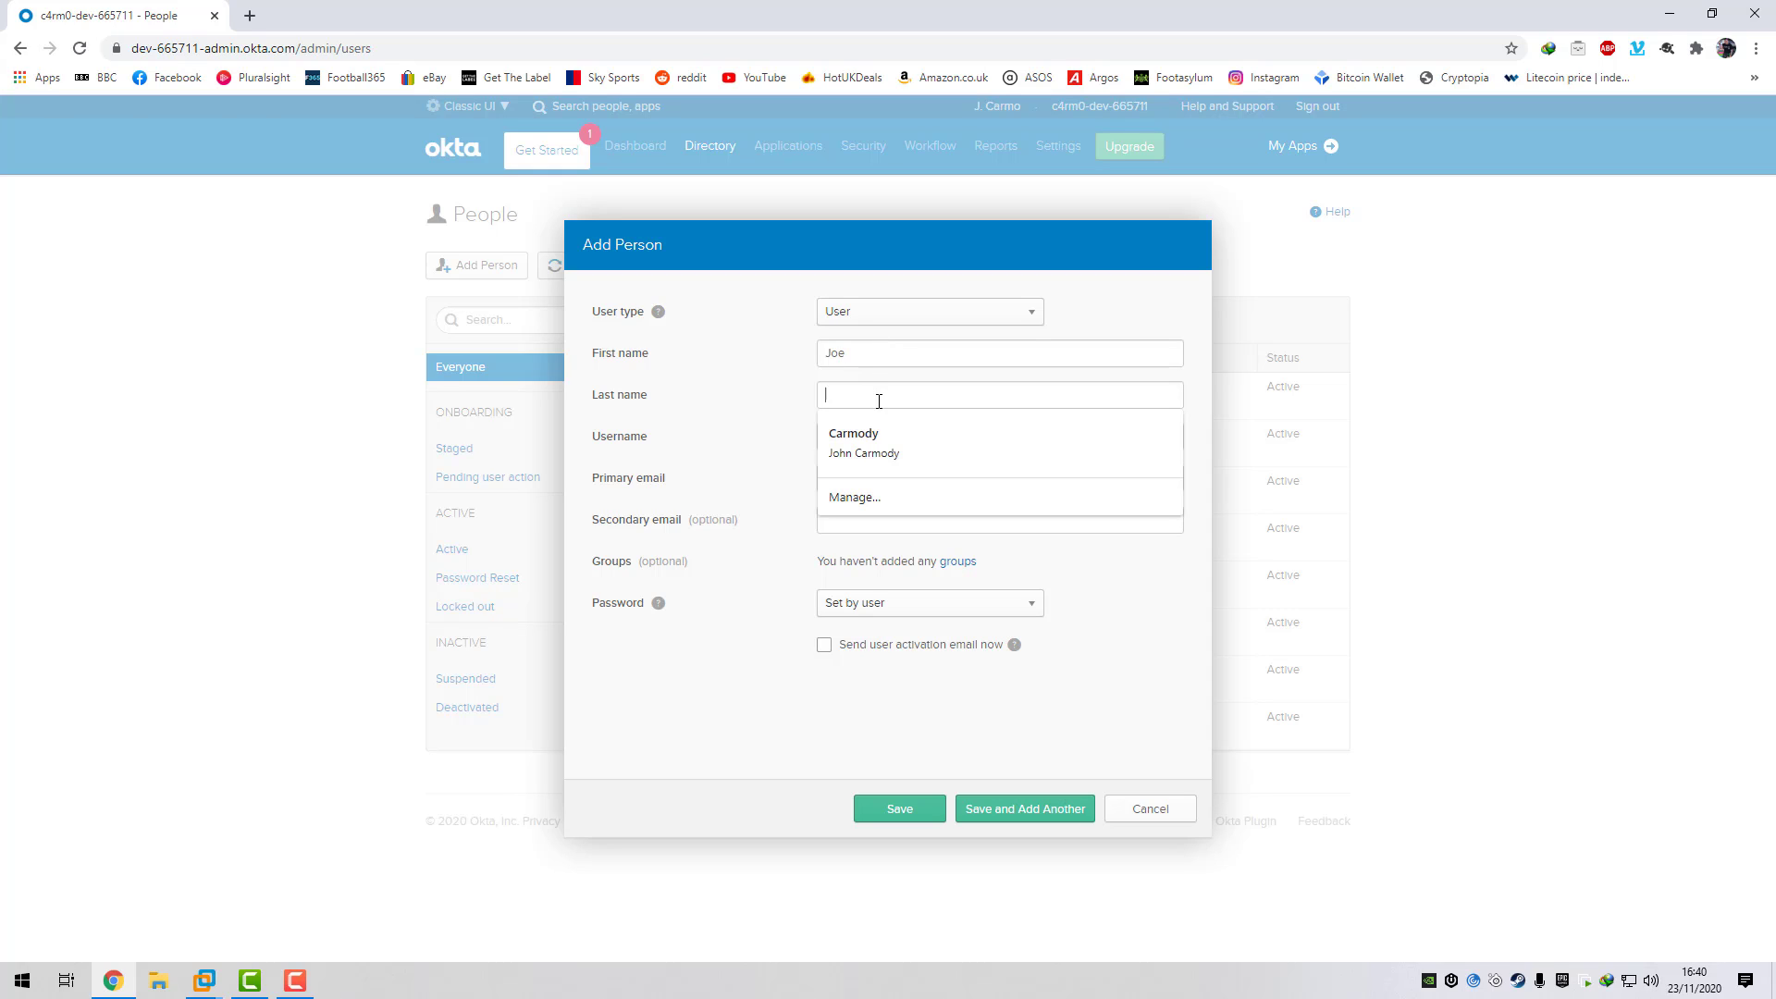
{"action": "type", "text": "Bloggs"}
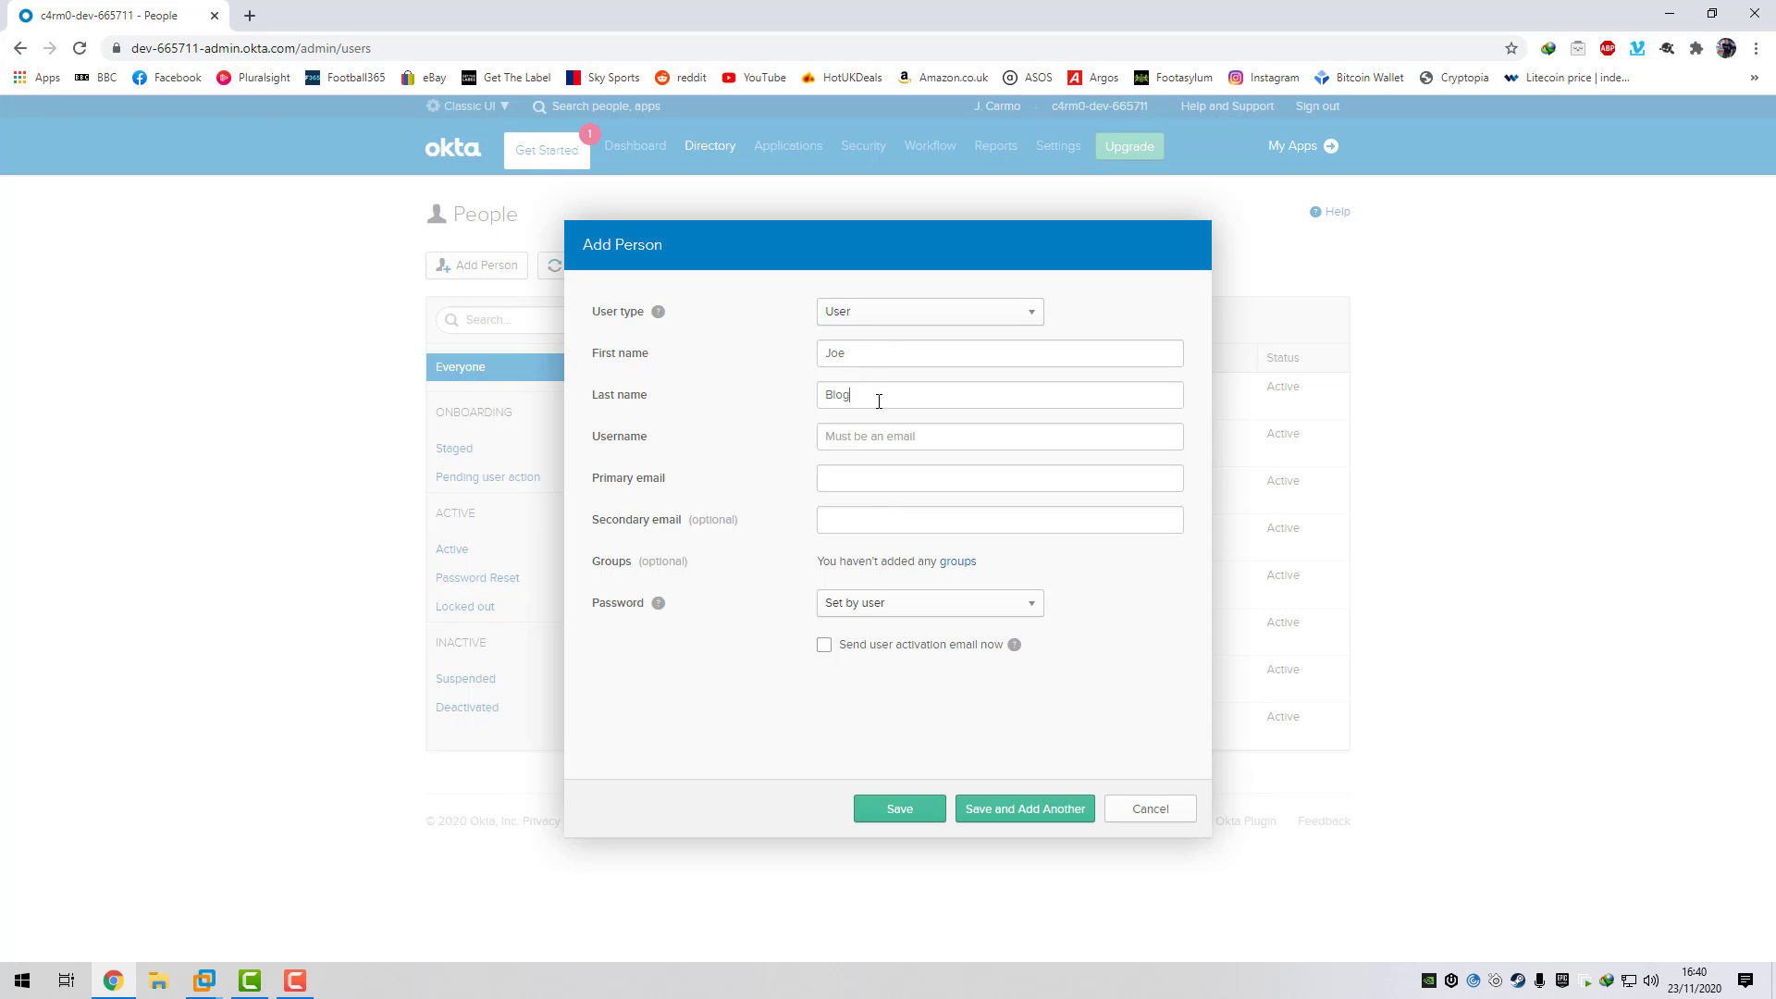
{"action": "left_click", "coordinate": [879, 445]}
- Set the password to 'Set by admin', enter it without forcing a change, and save
{"action": "left_click", "coordinate": [1021, 603]}
{"action": "left_click", "coordinate": [890, 662]}
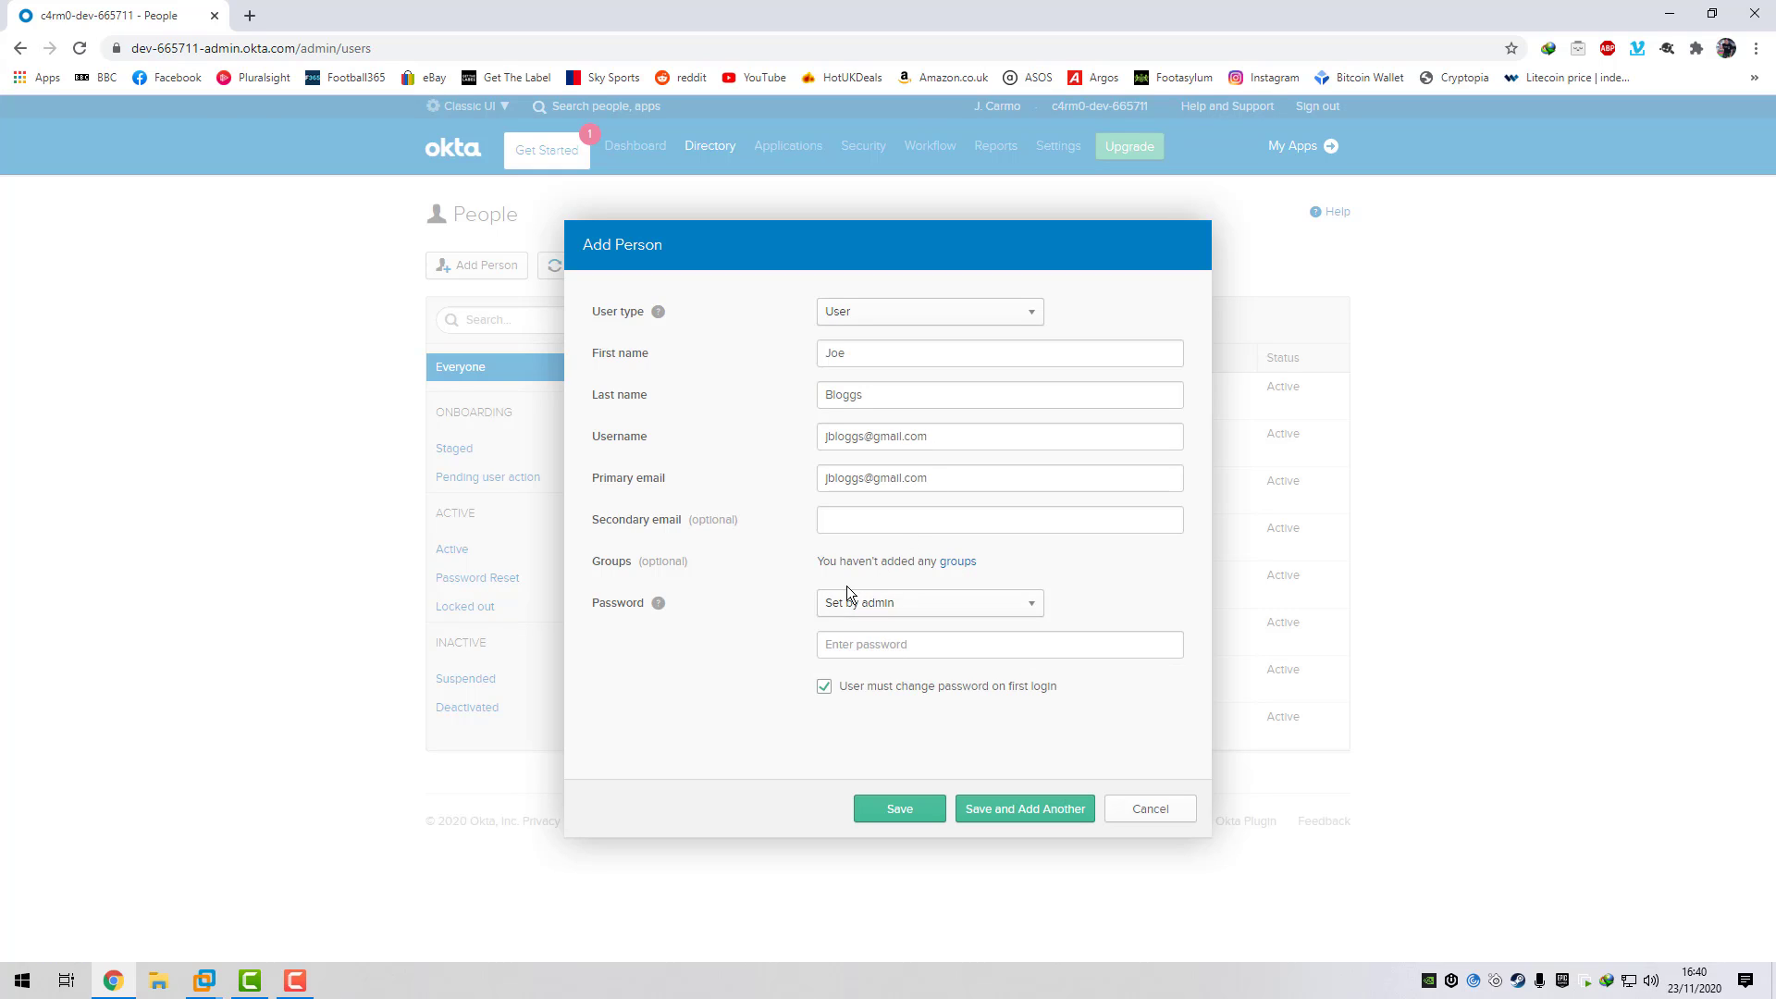
{"action": "left_click", "coordinate": [854, 654]}
{"action": "type", "text": "********"}
{"action": "left_click", "coordinate": [824, 686]}
{"action": "left_click", "coordinate": [903, 809]}
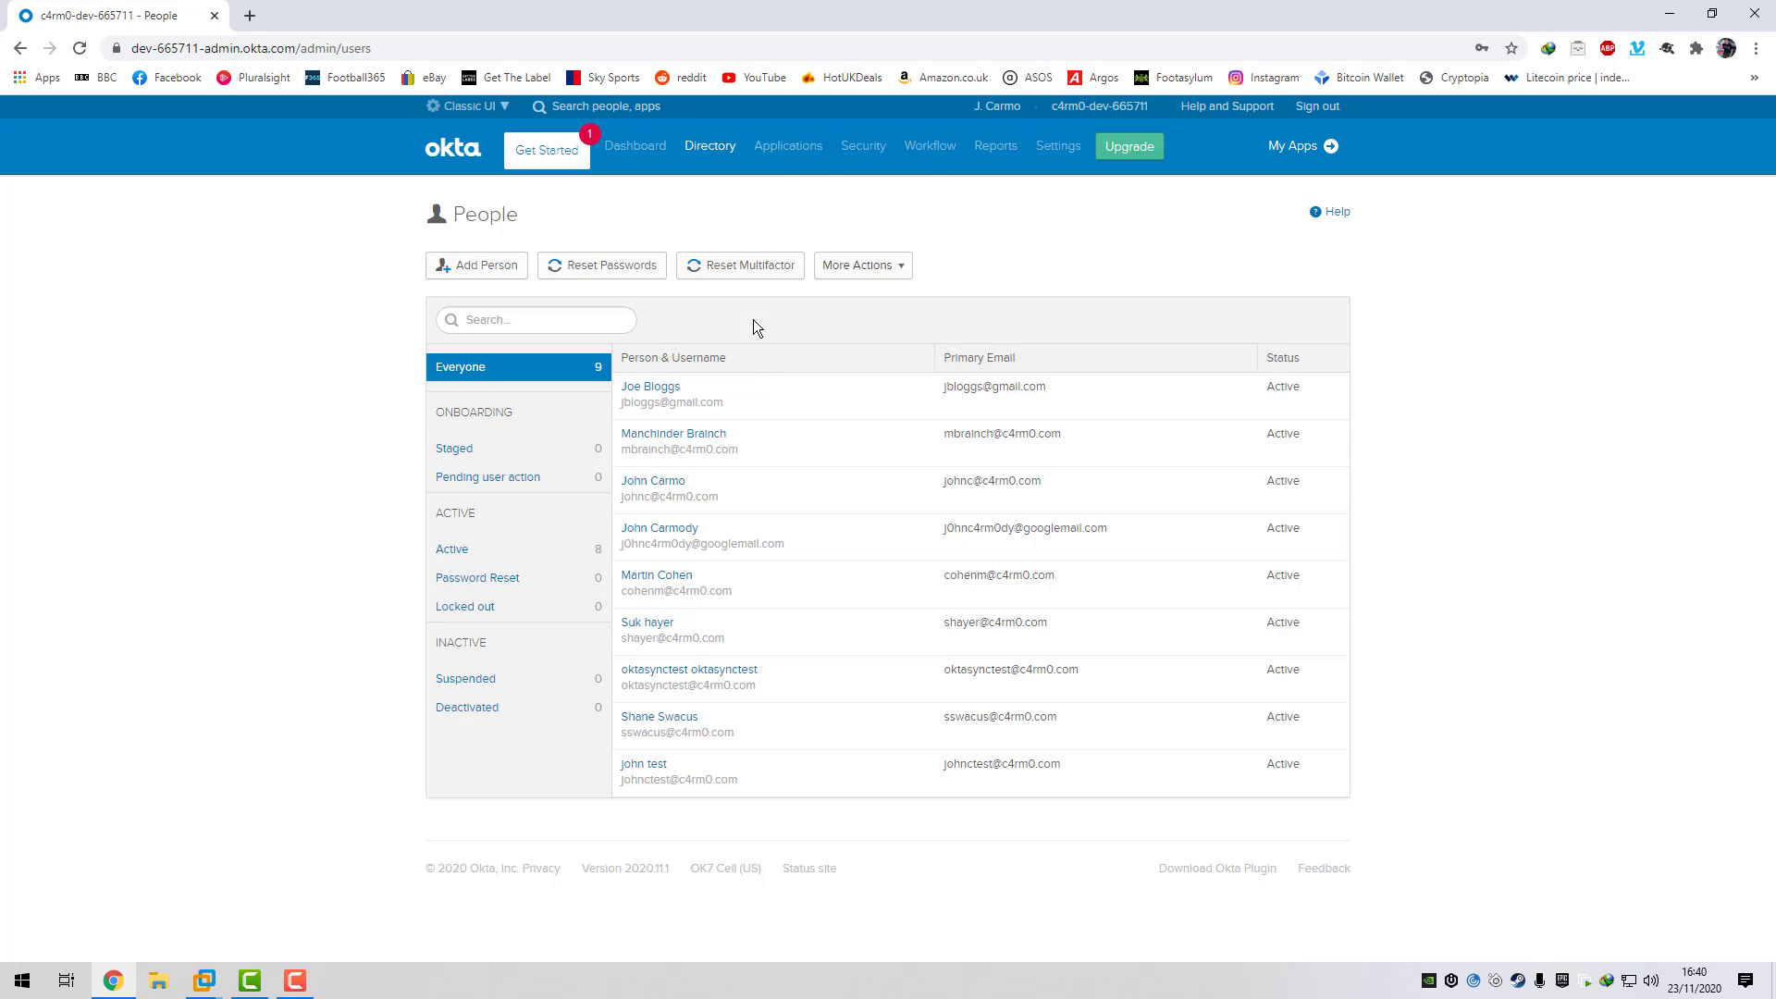
- Assign the remote.c4rm0.com app to the new gmail.com user as an individual assignment
{"action": "mouse_move", "coordinate": [778, 171]}
{"action": "left_click", "coordinate": [790, 203]}
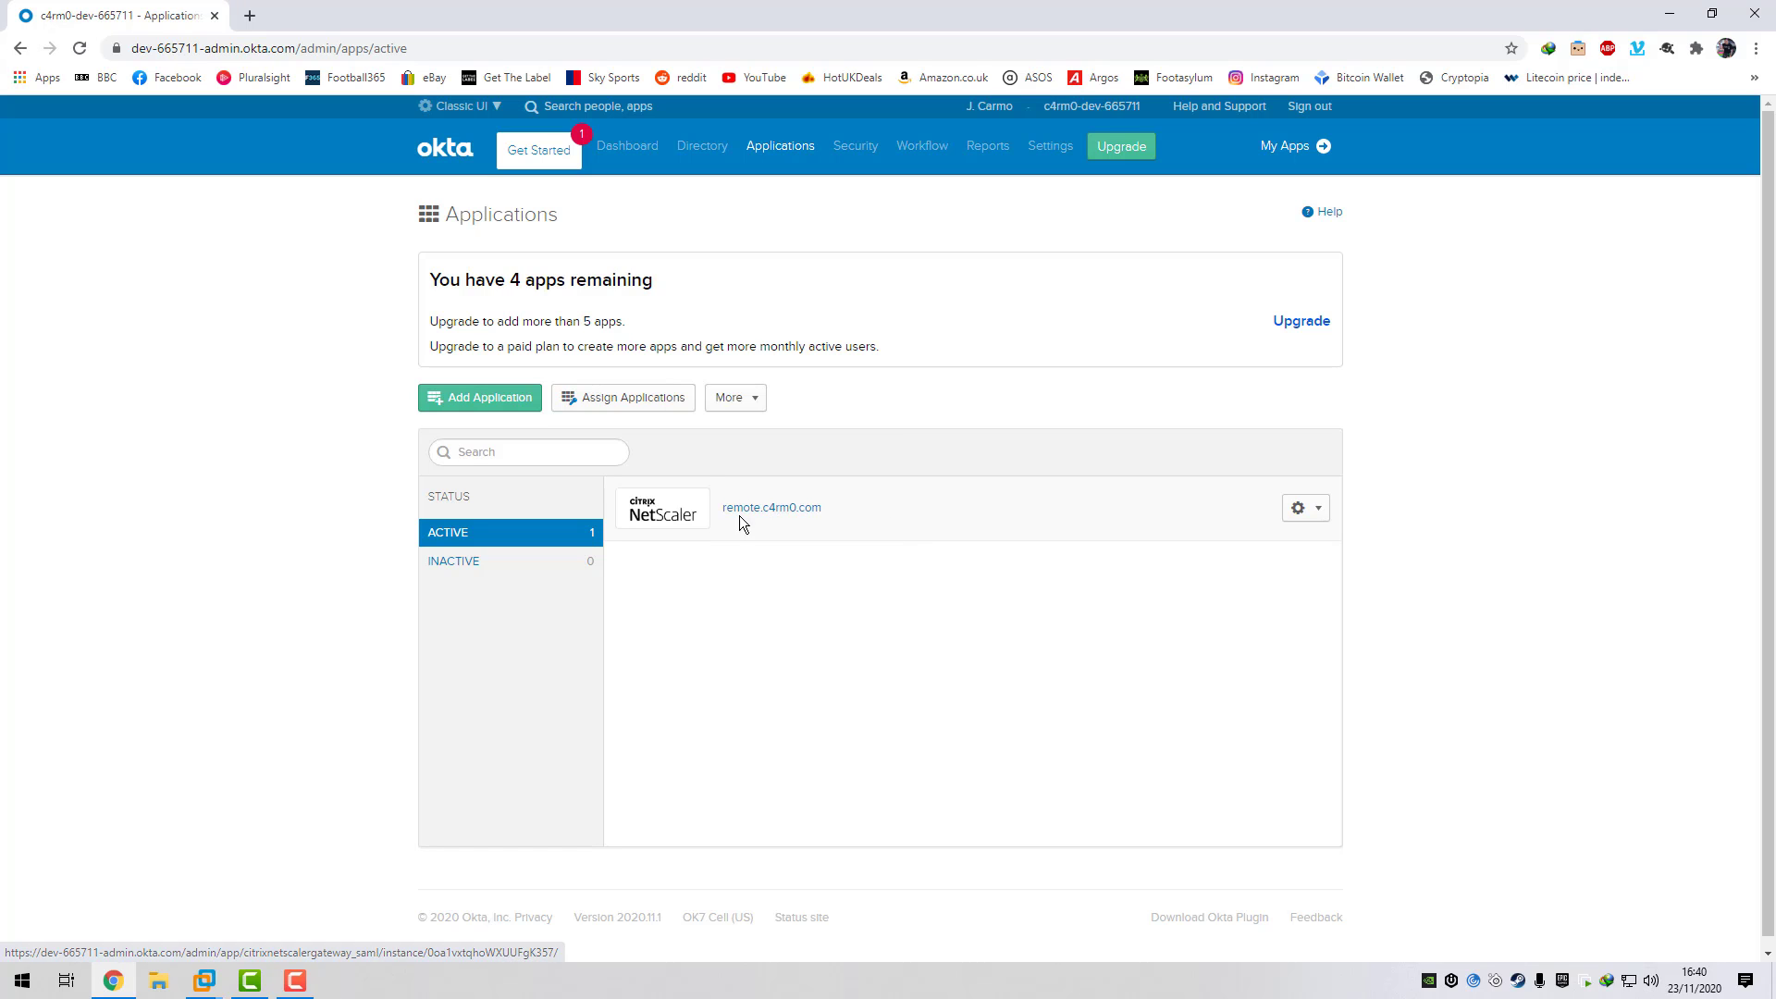
{"action": "left_click", "coordinate": [772, 510]}
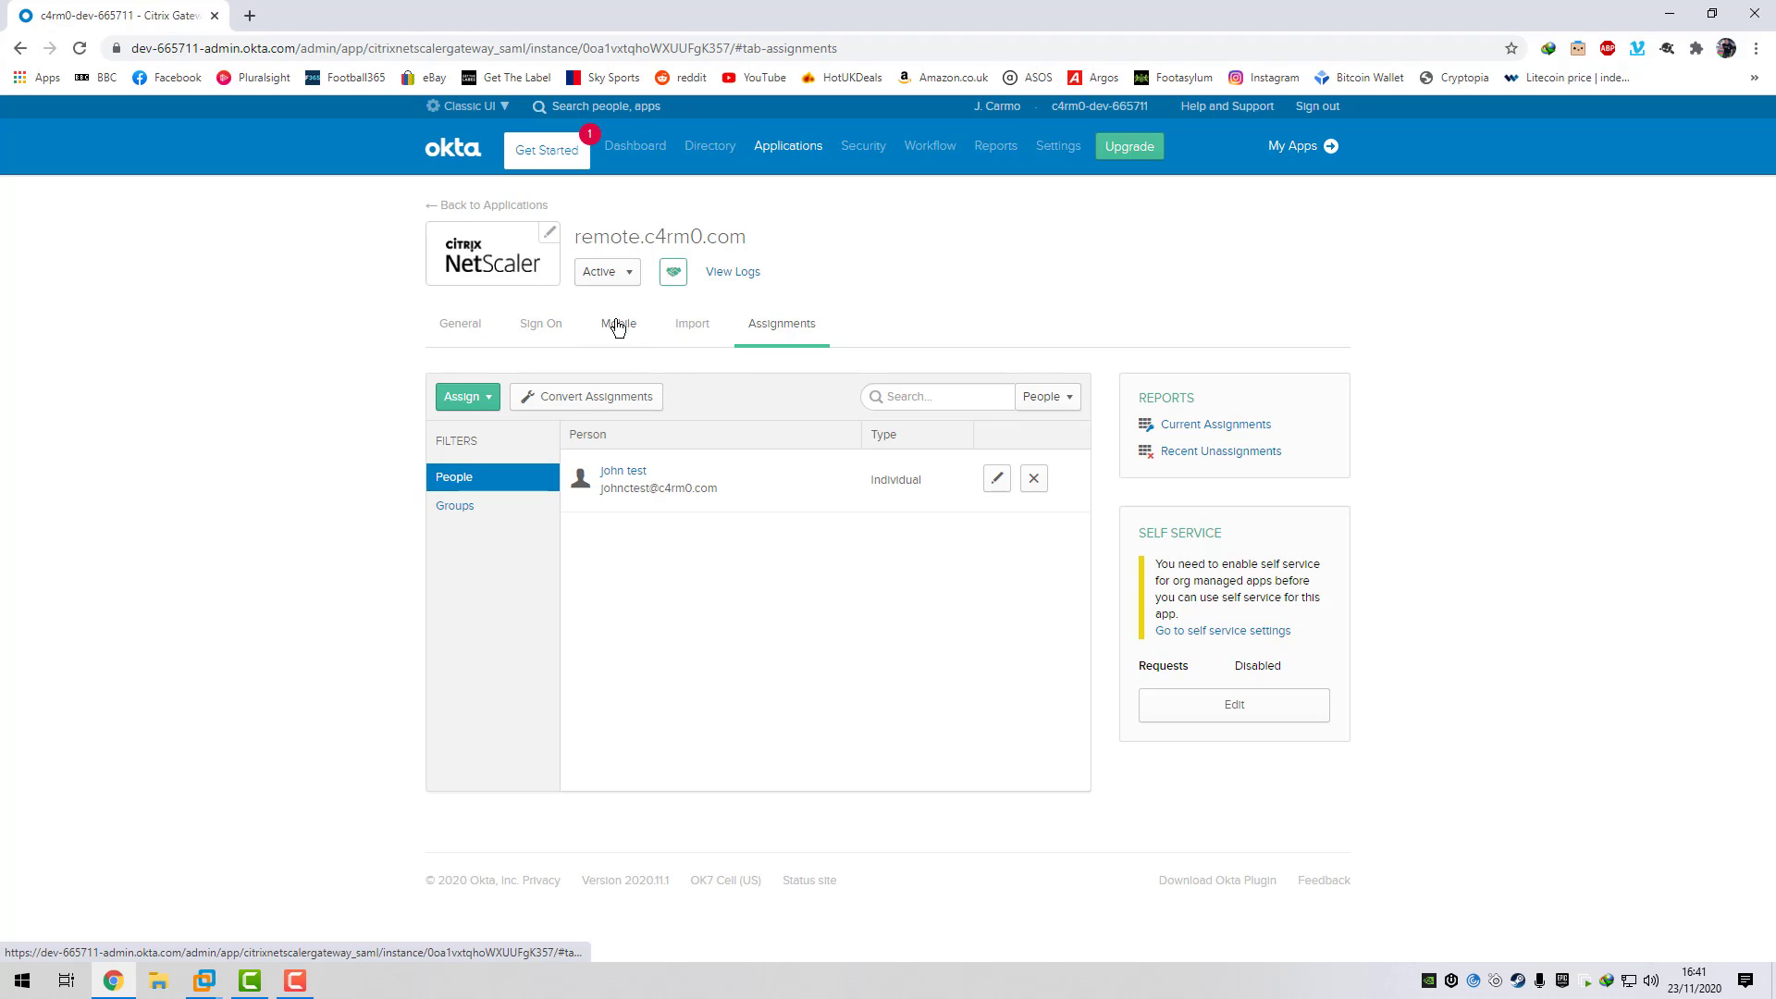
{"action": "left_click", "coordinate": [476, 399]}
{"action": "left_click", "coordinate": [512, 433]}
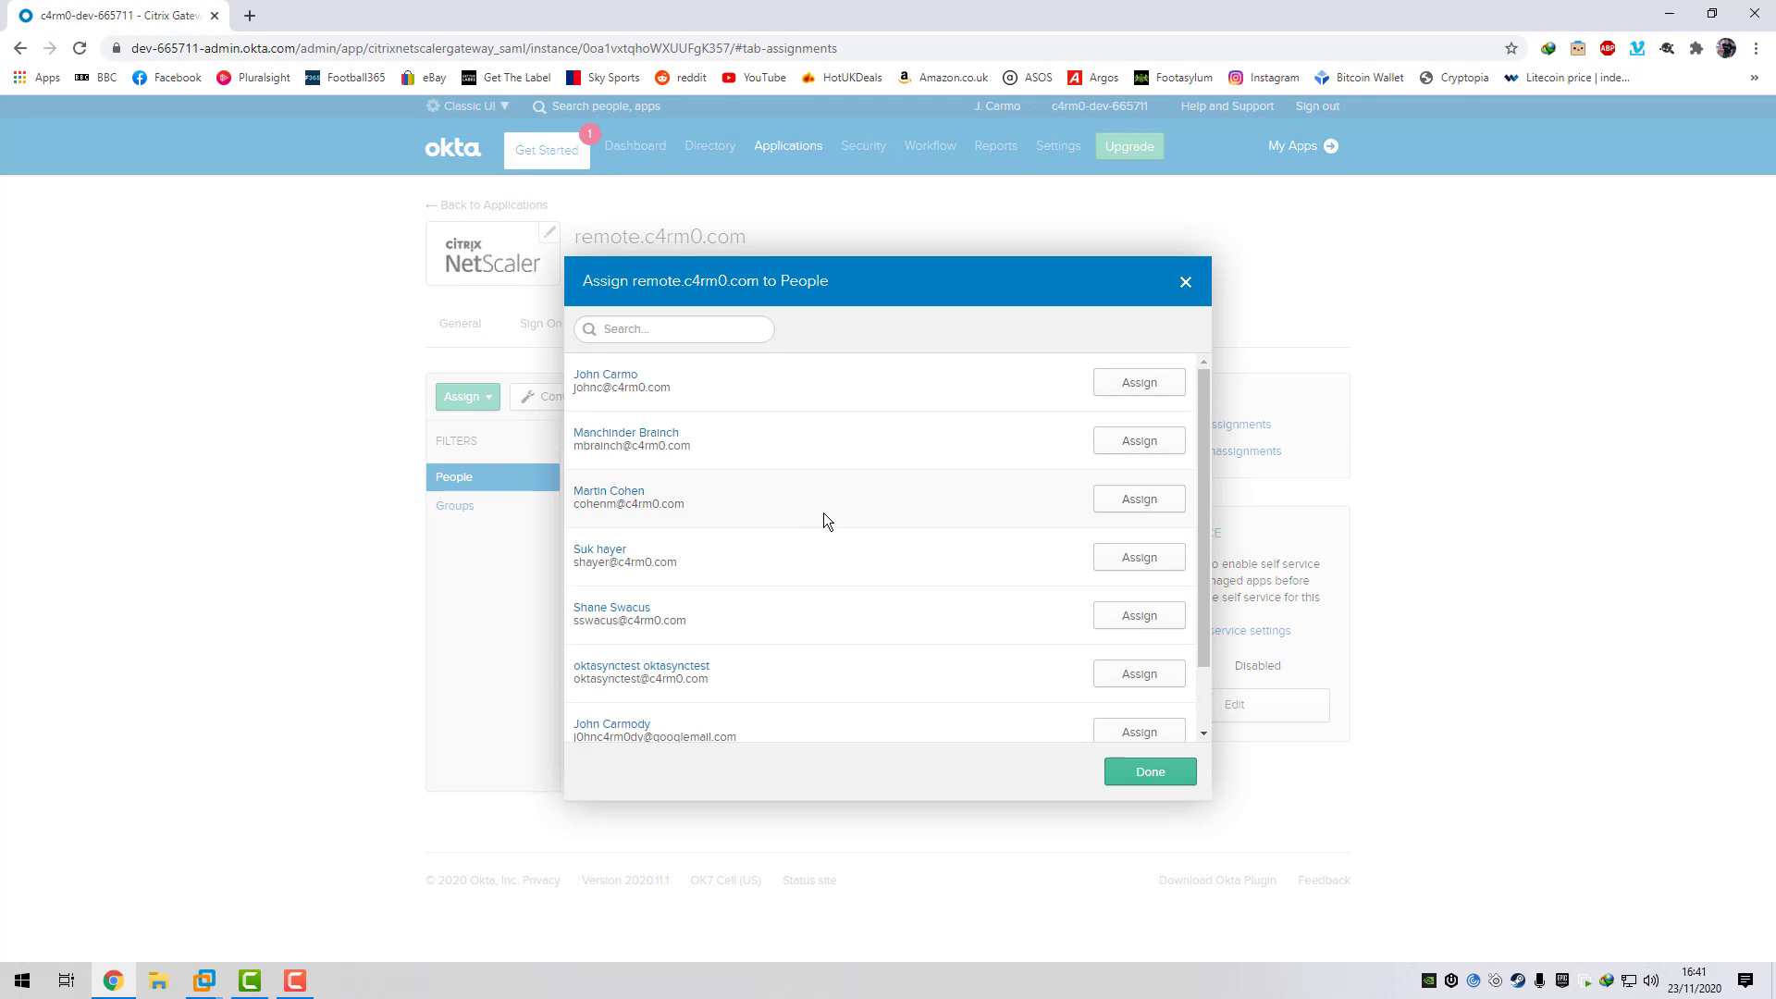
{"action": "scroll", "coordinate": [814, 547], "scroll_direction": "down", "scroll_amount": 1}
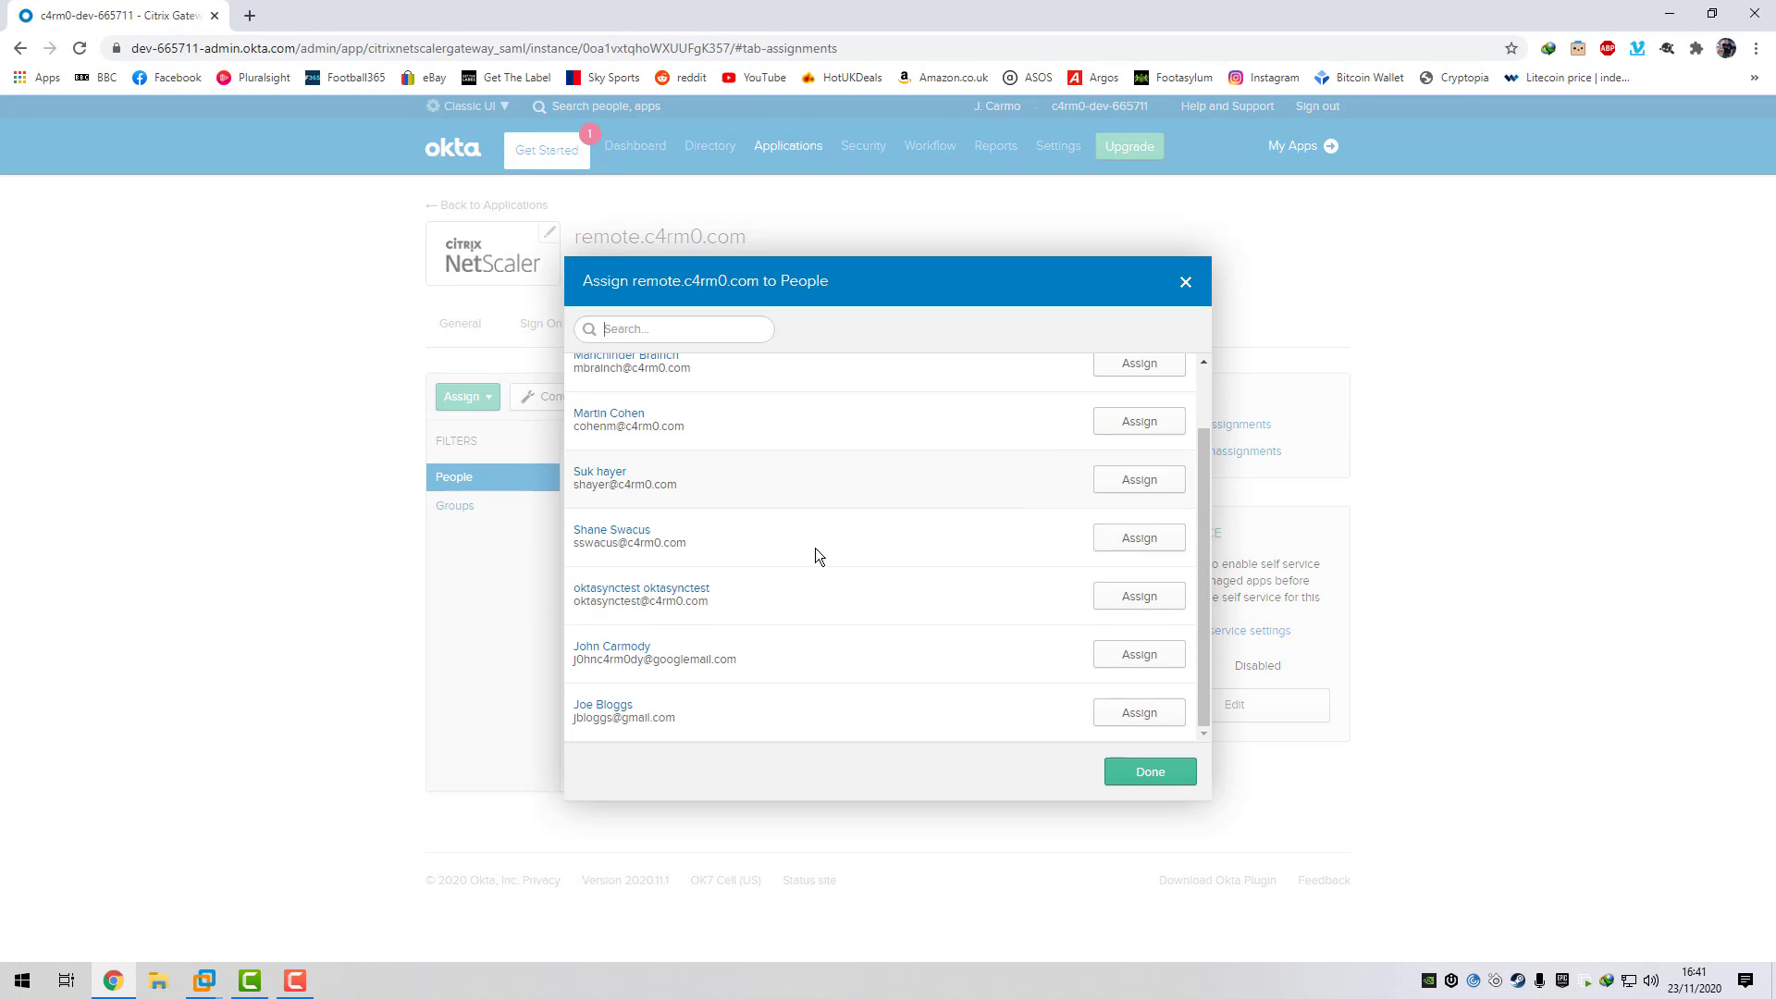
{"action": "left_click", "coordinate": [1140, 714]}
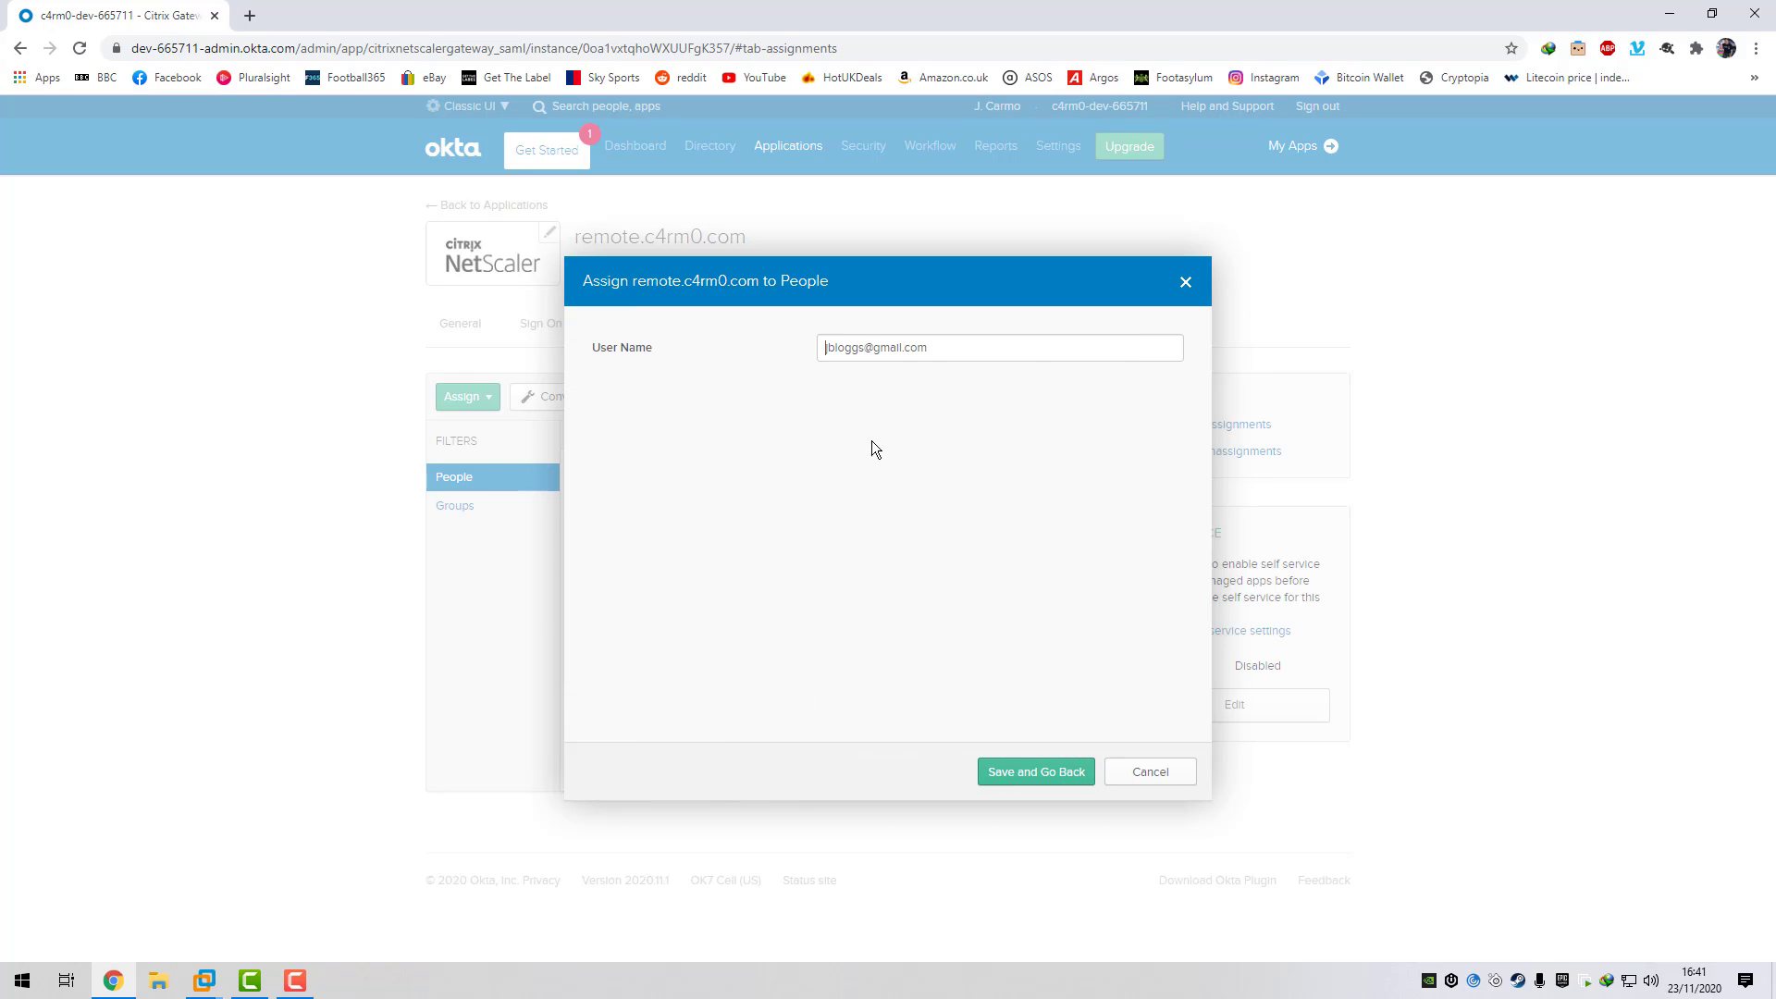
{"action": "left_click", "coordinate": [1047, 775]}
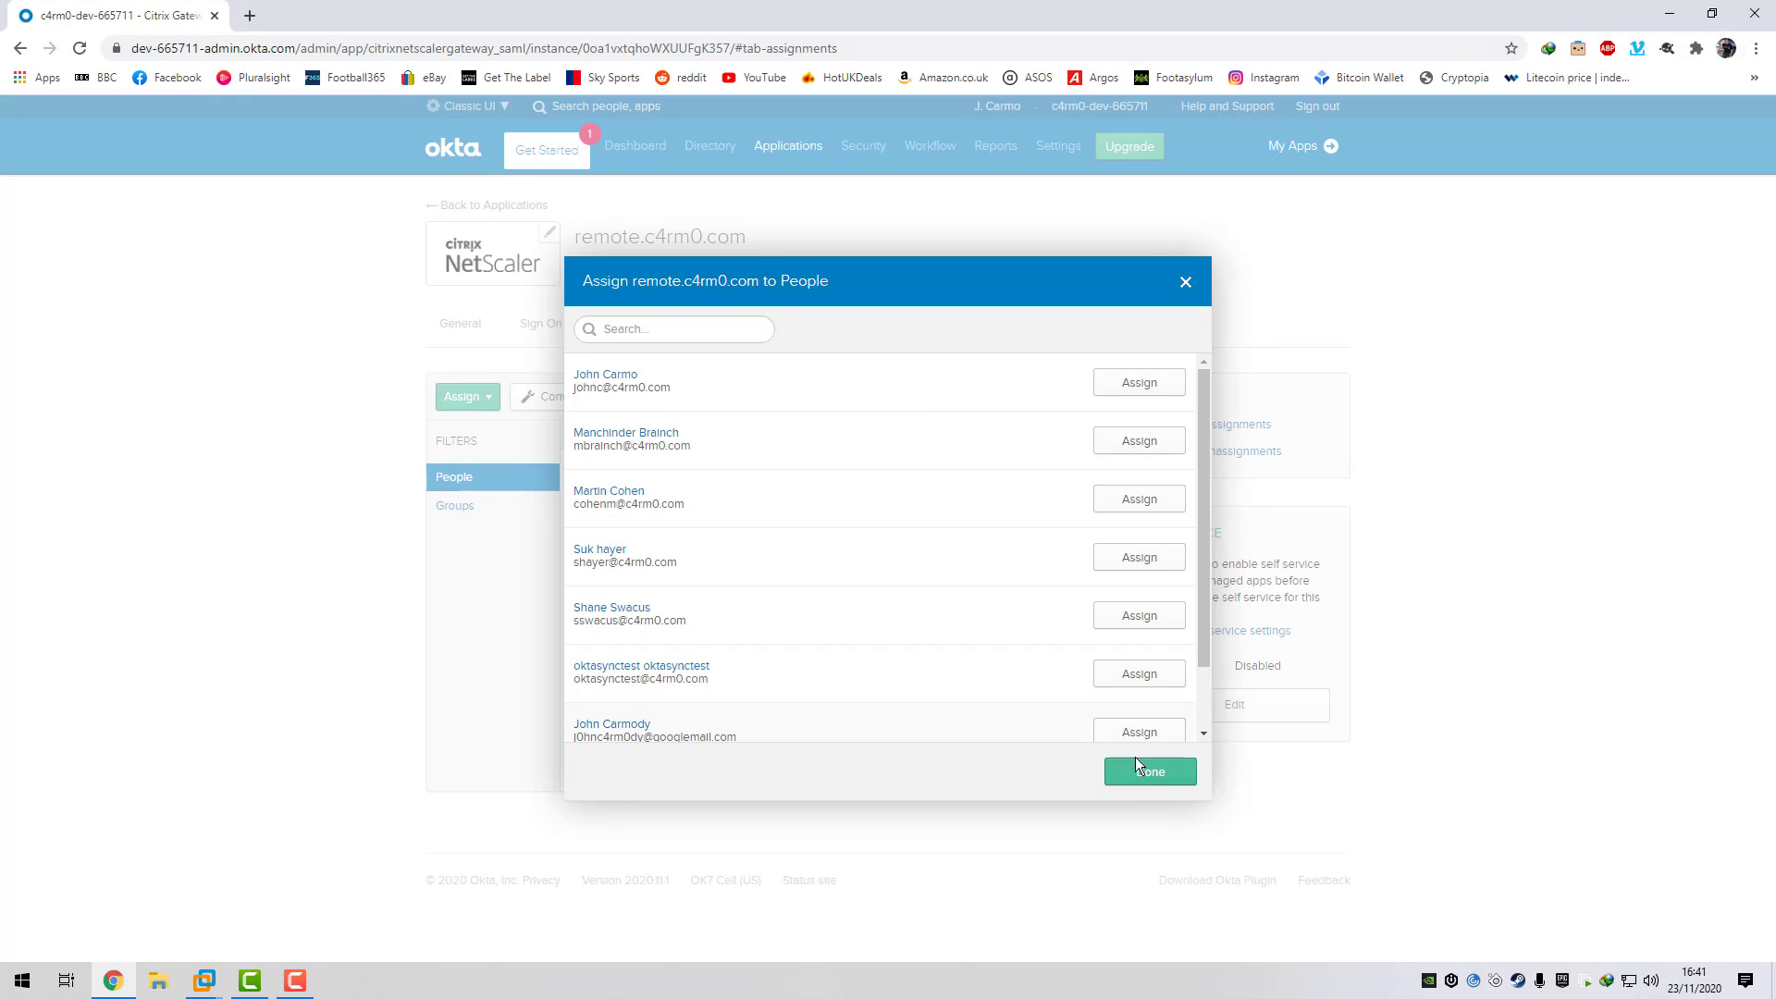
{"action": "left_click", "coordinate": [1137, 767]}
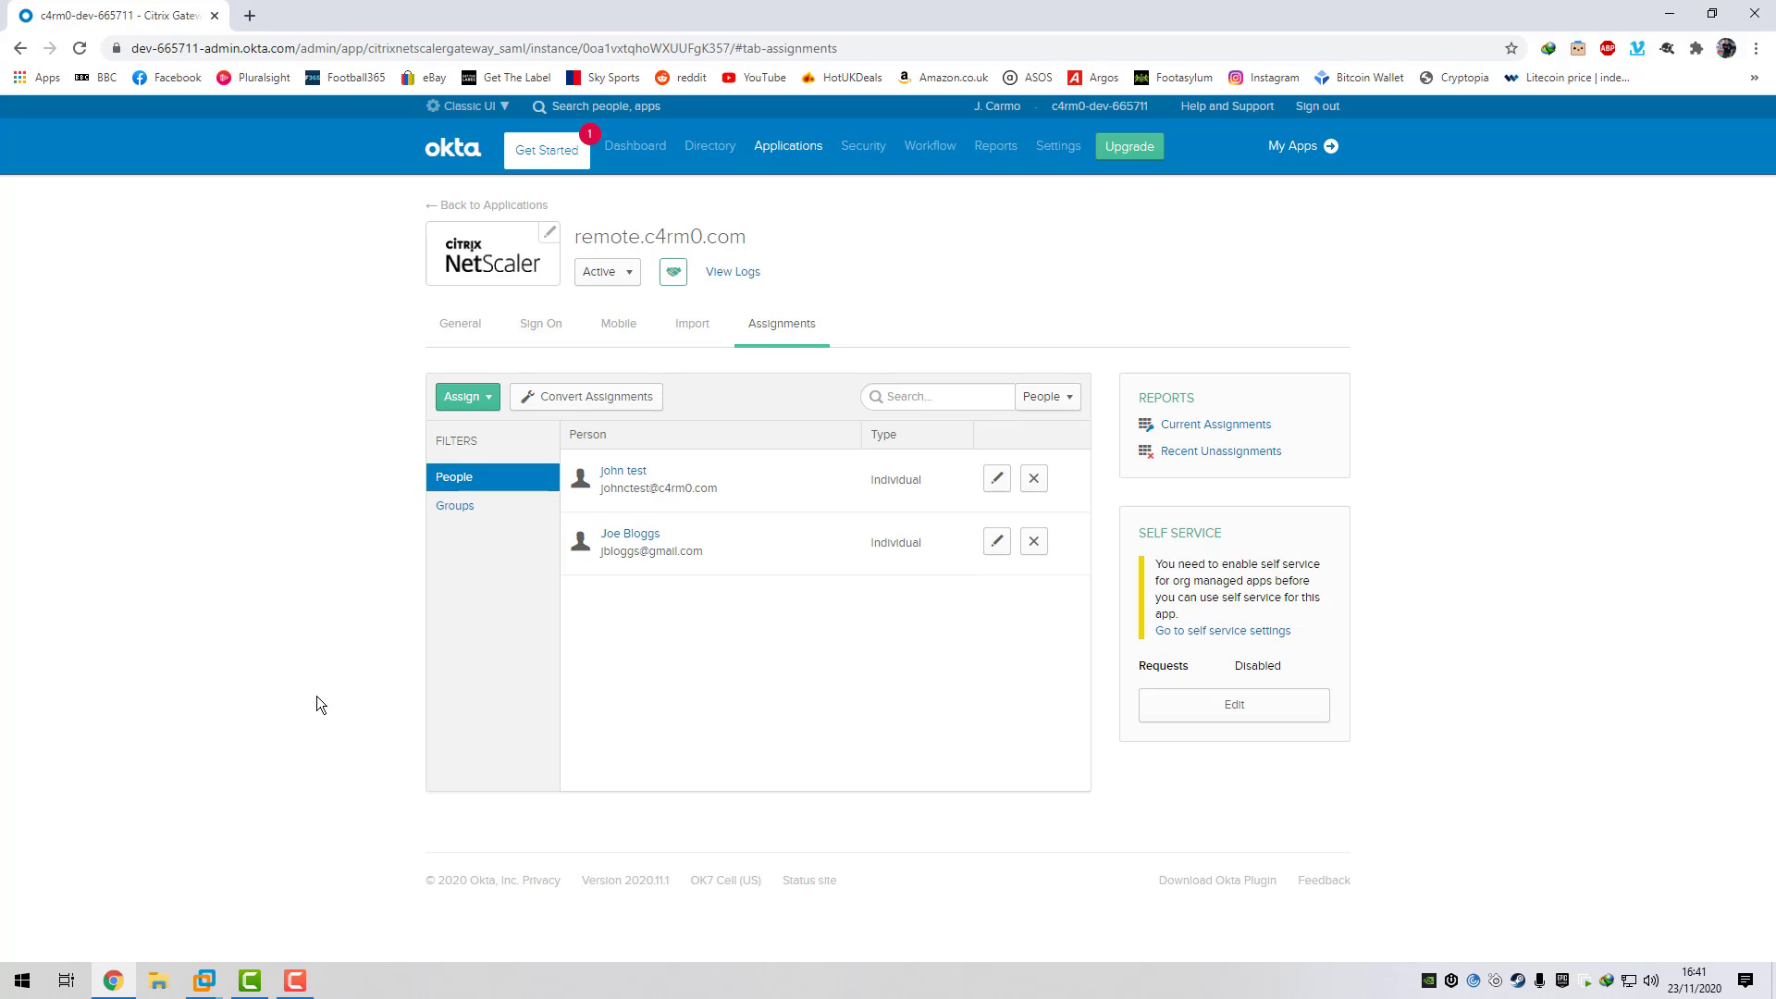
- On DC01, open the Active Directory Domains and Trusts root properties for UPN suffixes
{"action": "mouse_move", "coordinate": [204, 979]}
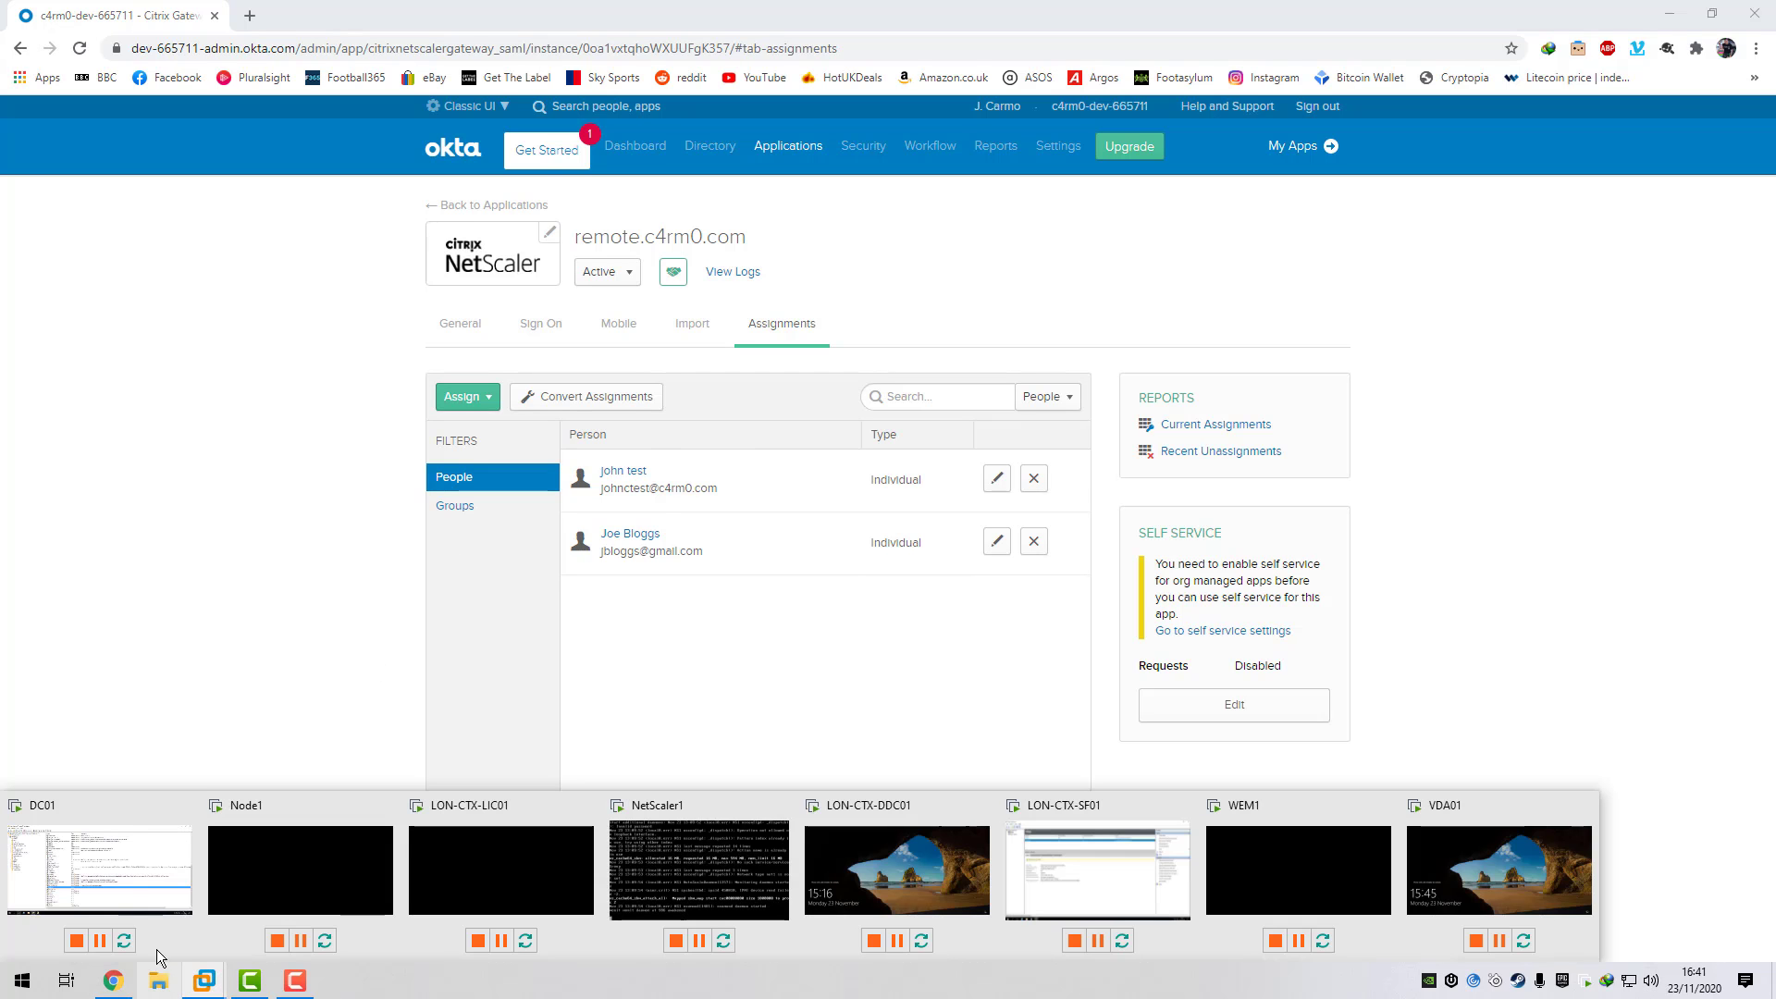
{"action": "left_click", "coordinate": [128, 890]}
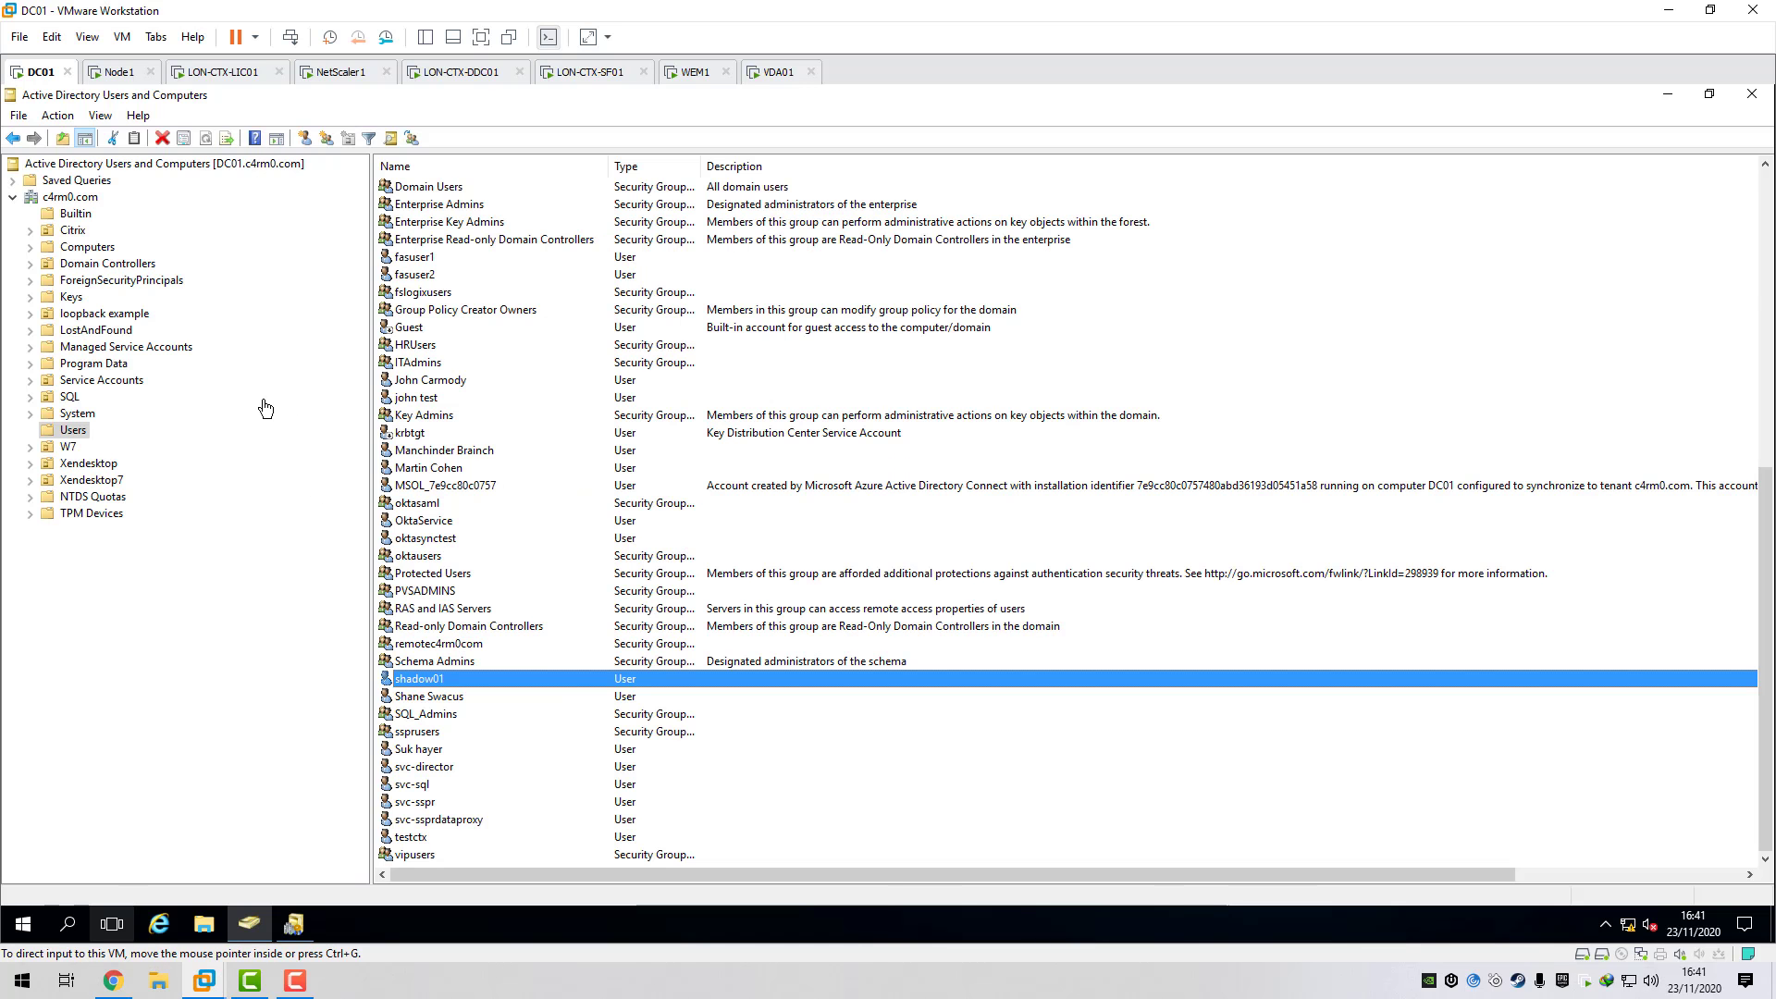
{"action": "left_click", "coordinate": [63, 200]}
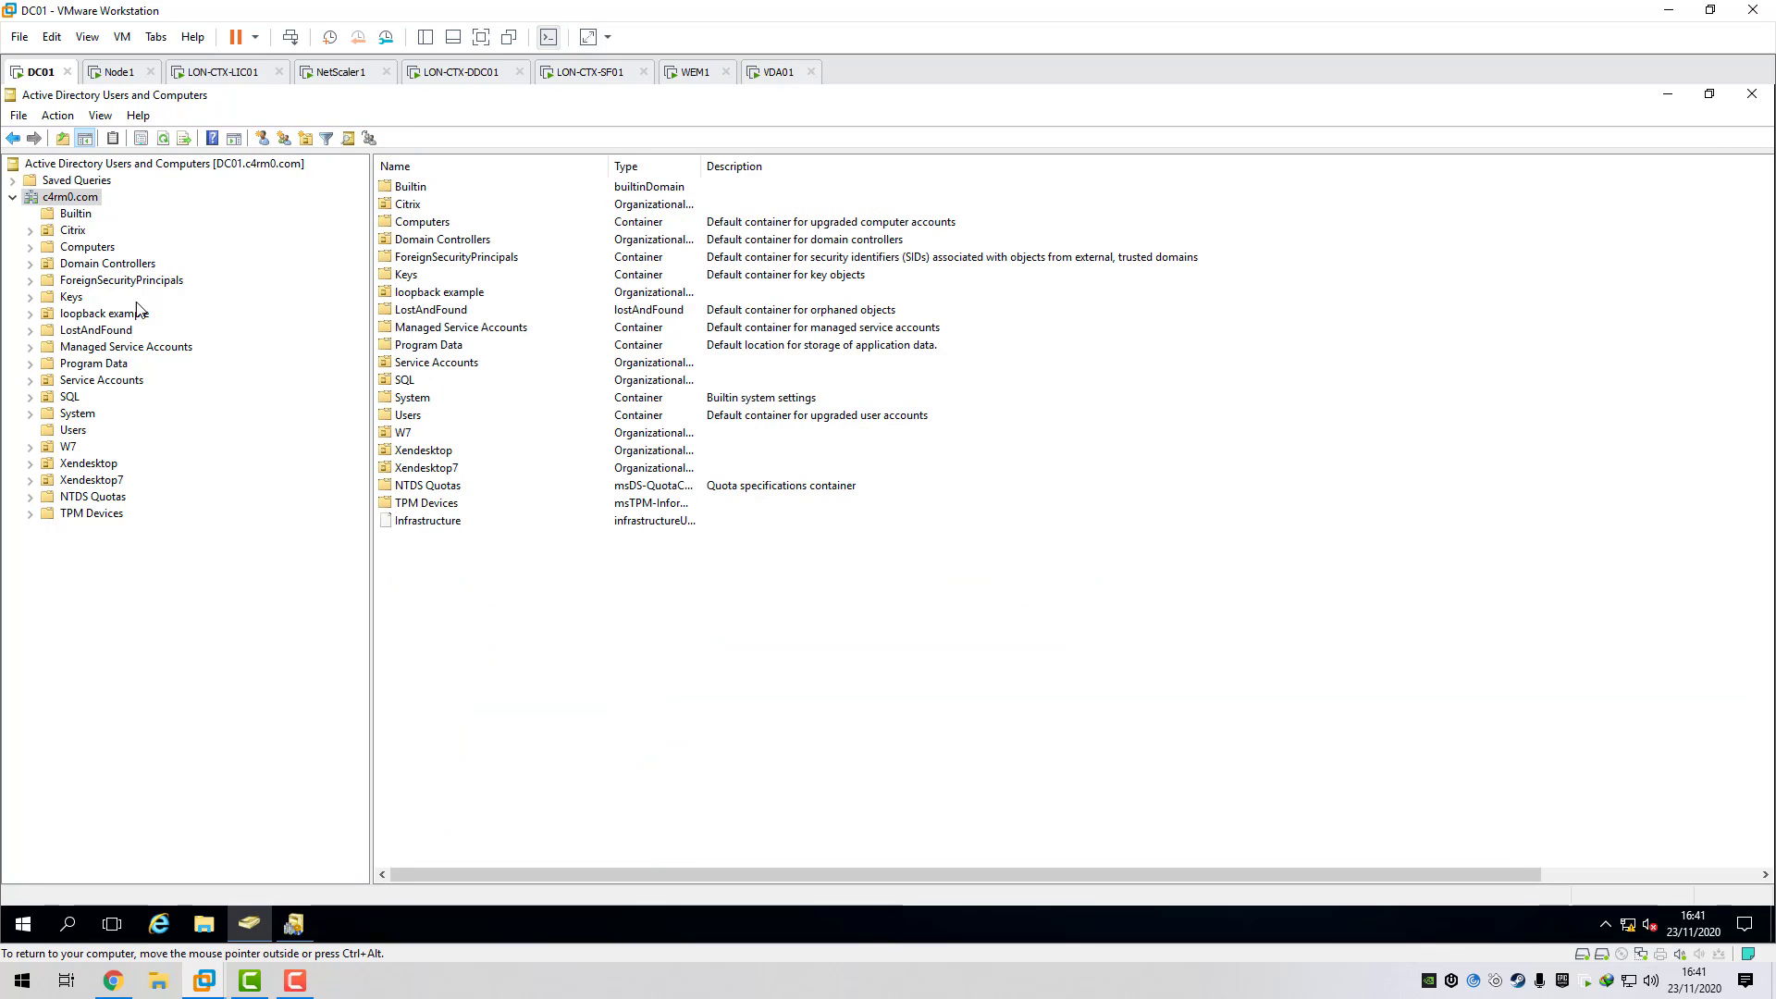
{"action": "left_click", "coordinate": [305, 932]}
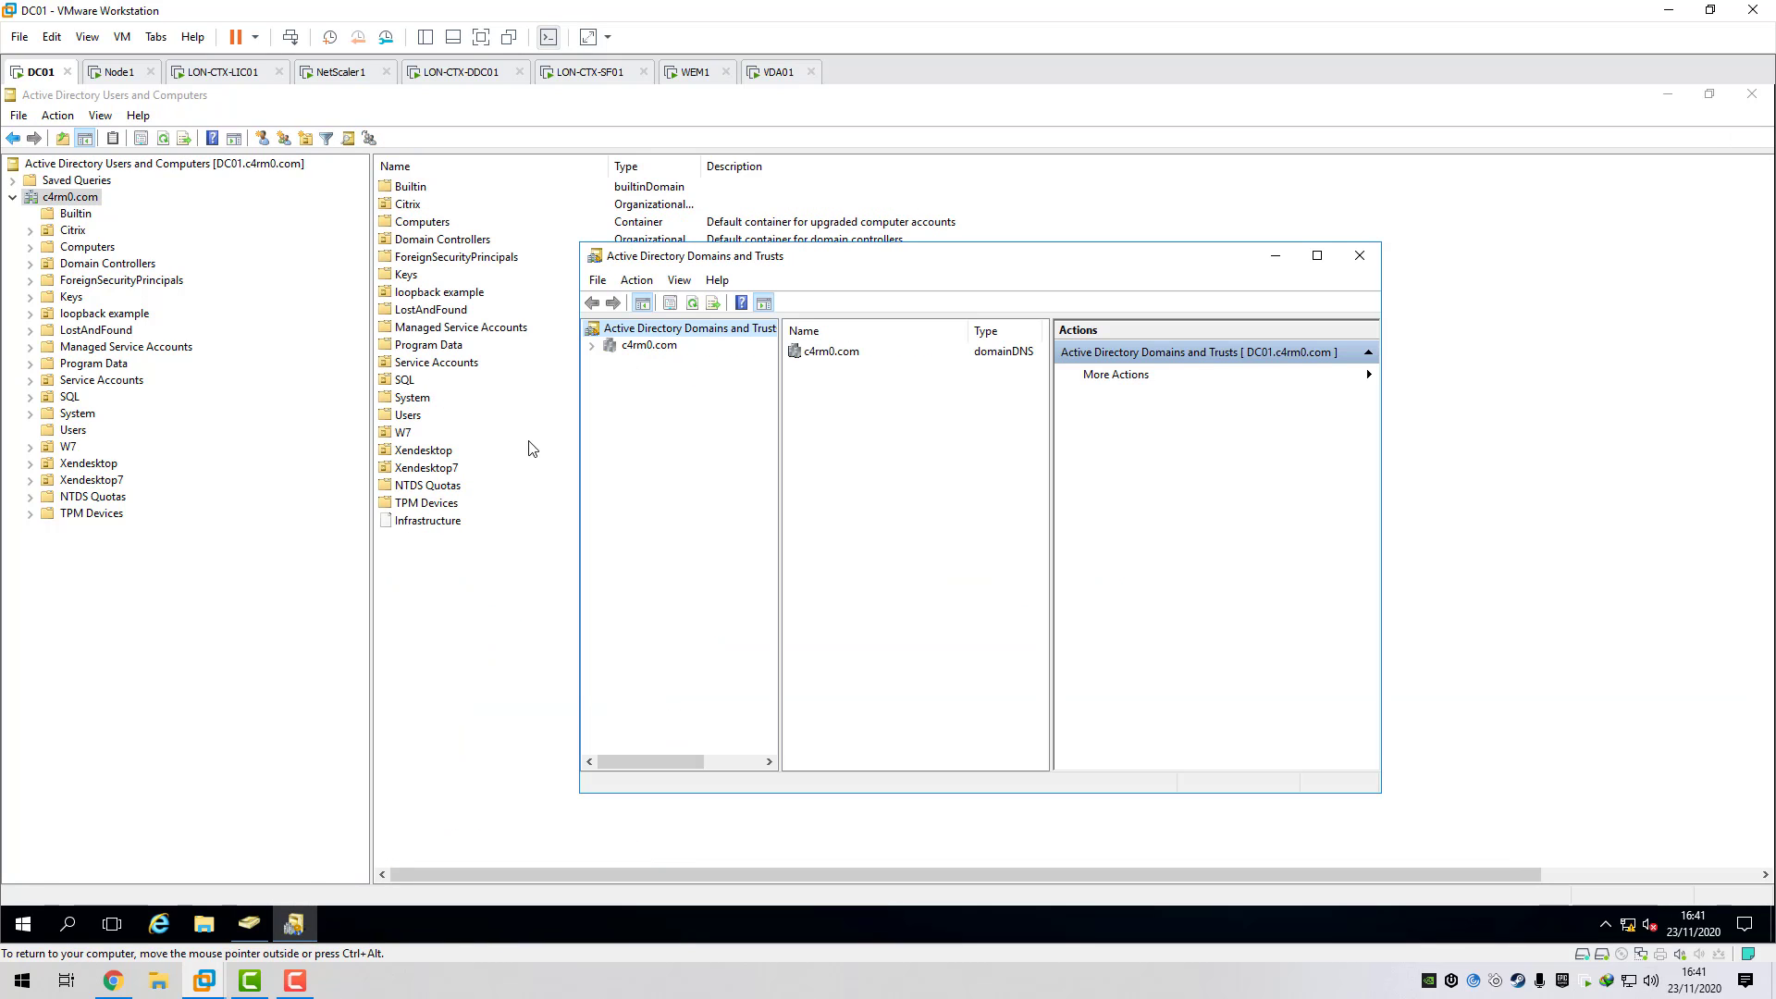
{"action": "left_click_drag", "start_coordinate": [775, 274], "coordinate": [680, 271]}
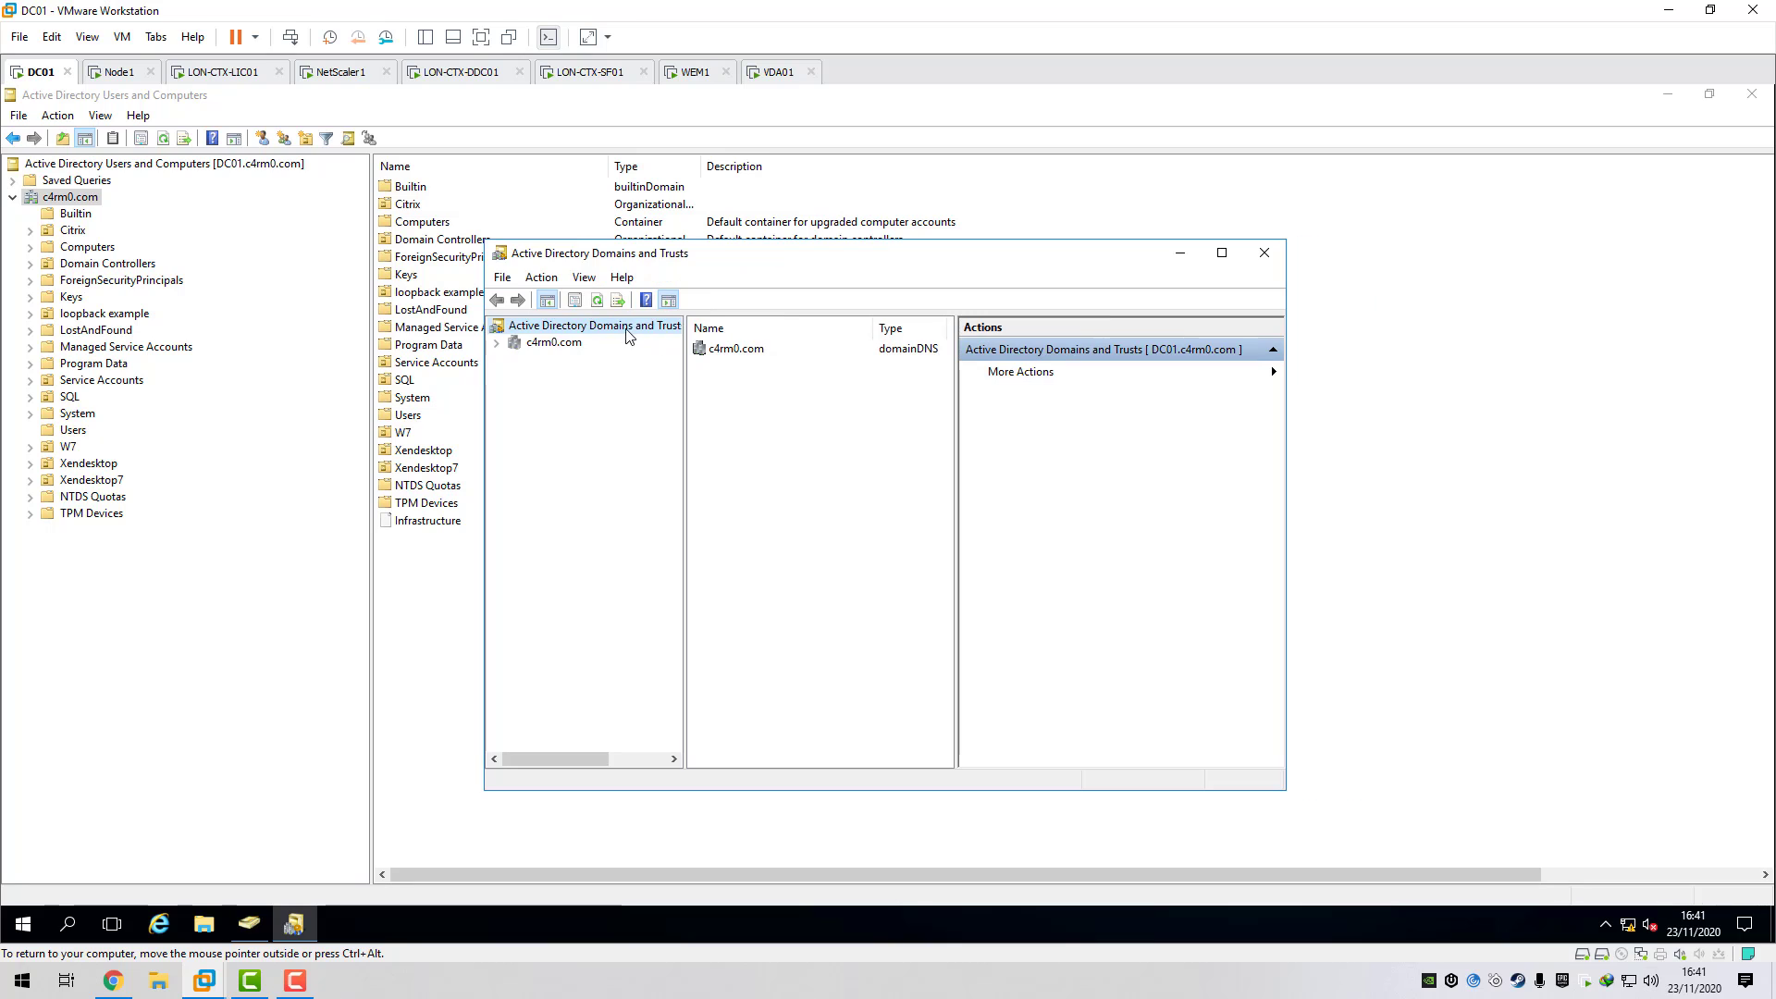
{"action": "right_click", "coordinate": [625, 328]}
{"action": "left_click", "coordinate": [706, 503]}
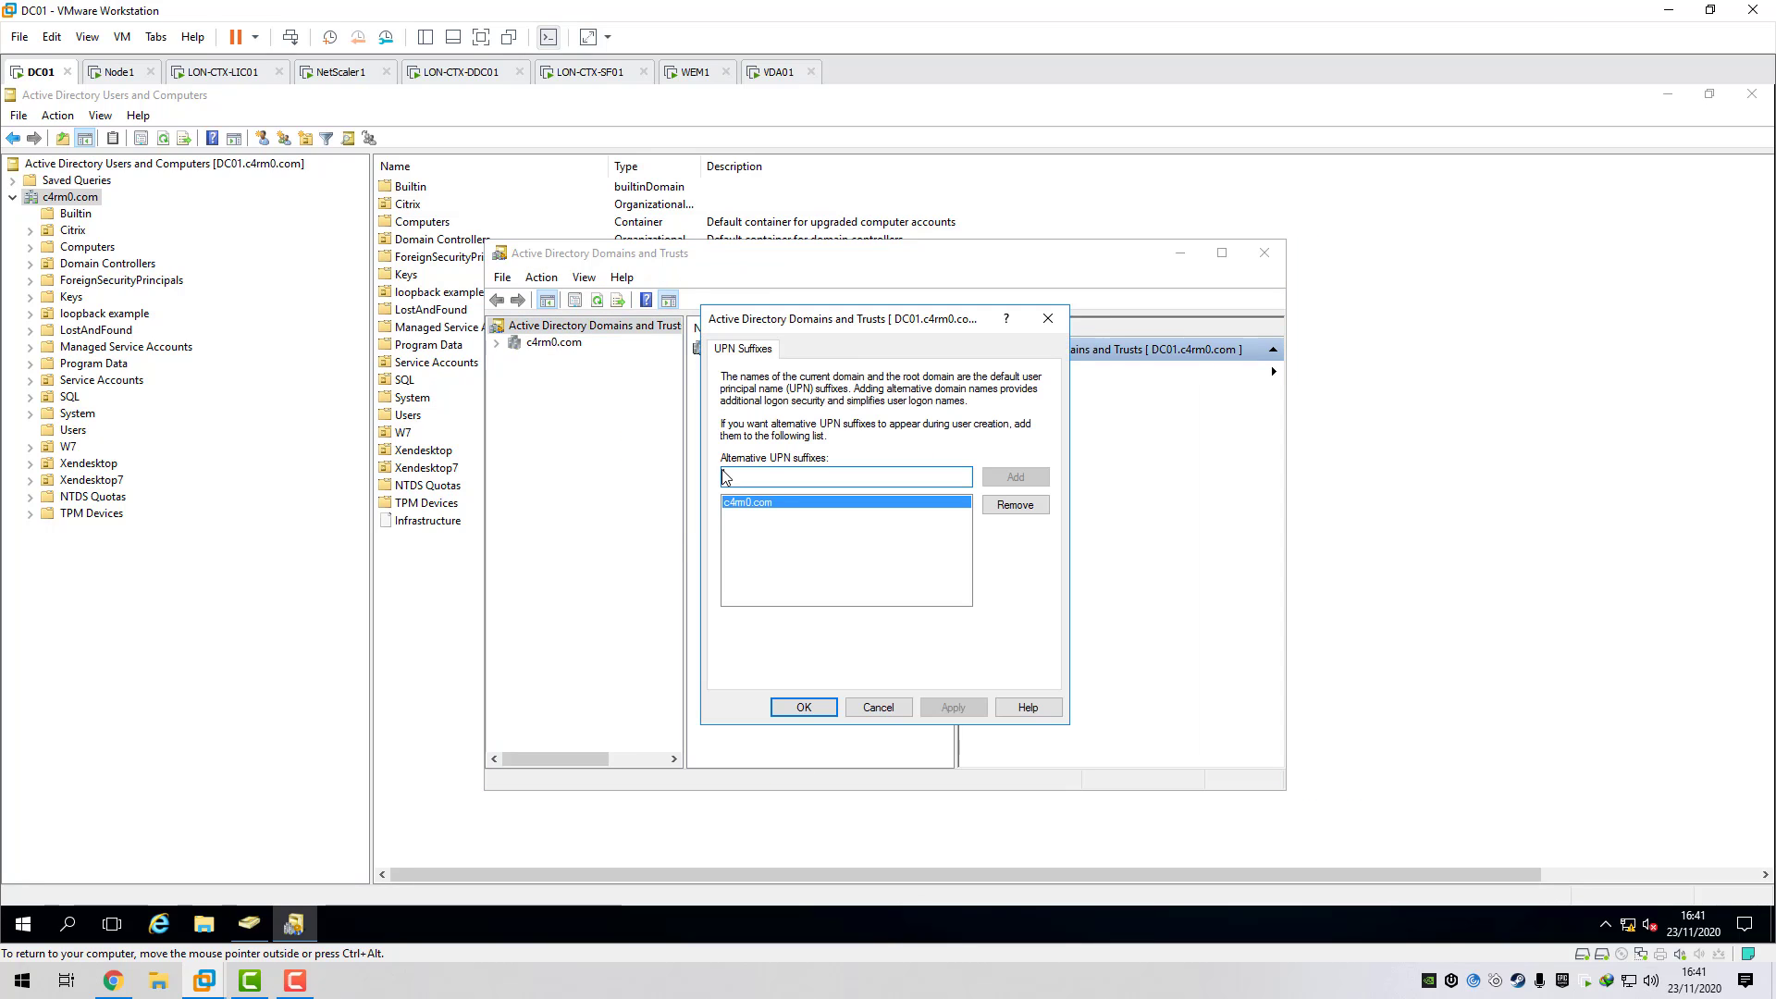
{"action": "left_click_drag", "start_coordinate": [810, 324], "coordinate": [880, 325]}
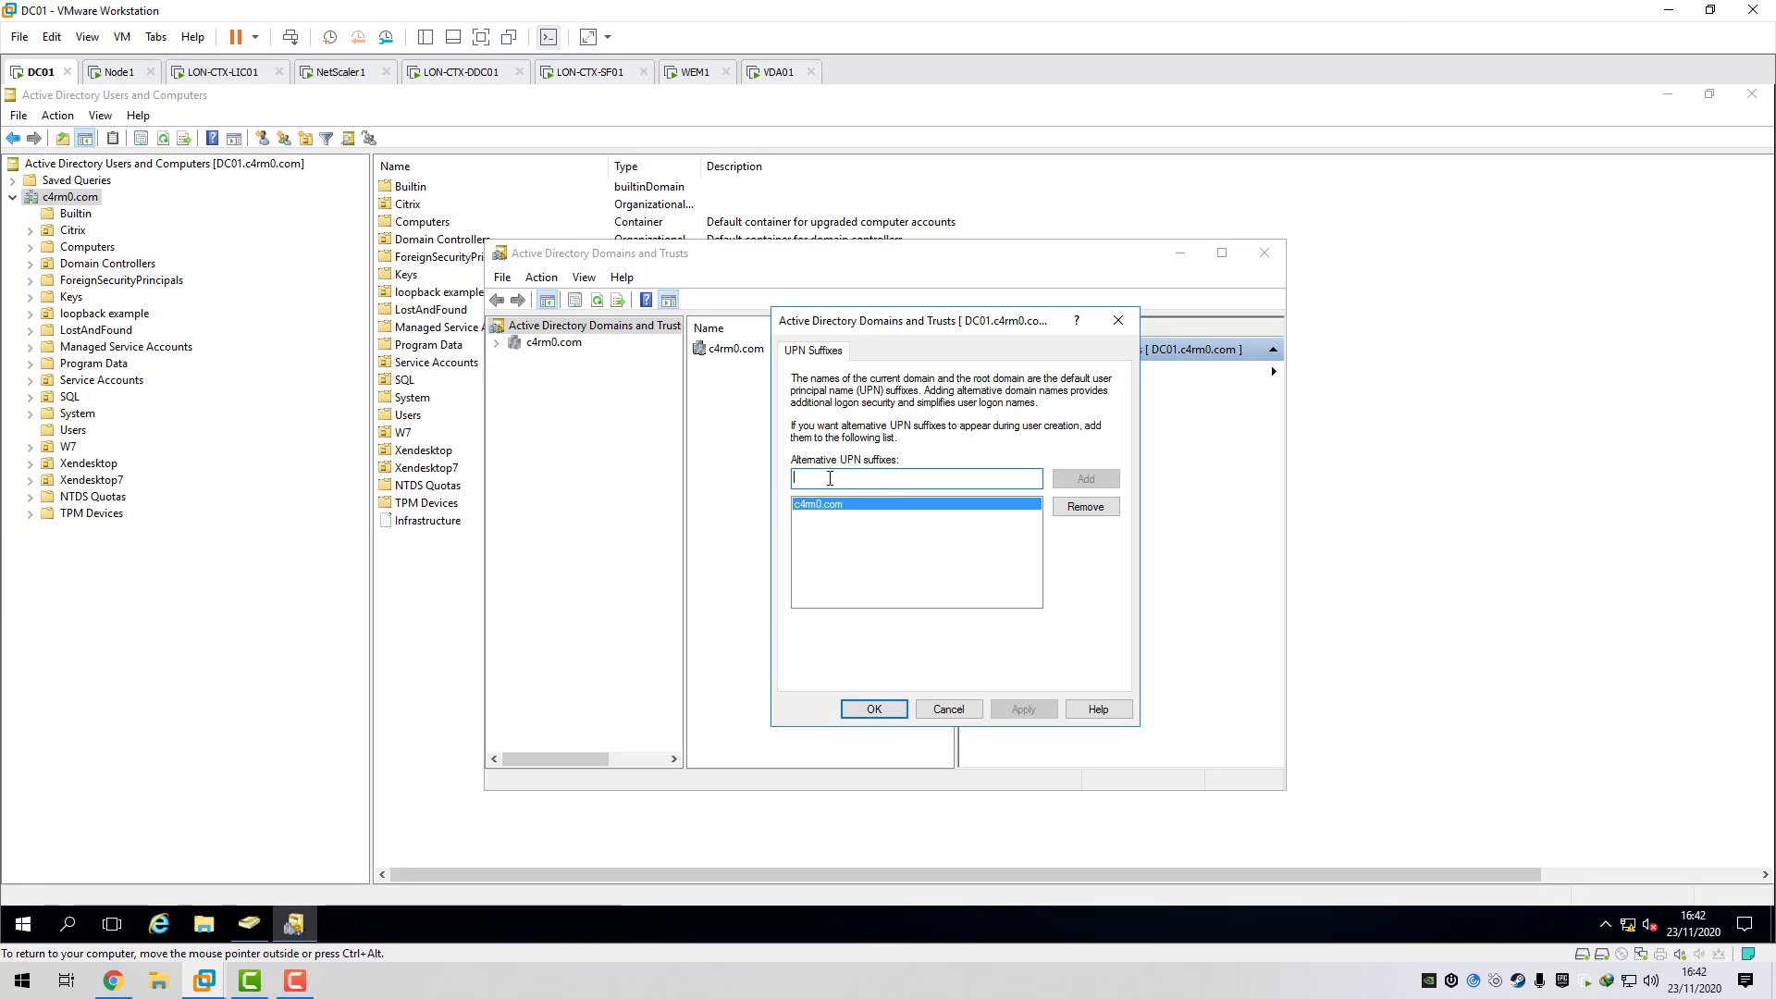
- Add gmail.com as an alternative UPN suffix and confirm with OK
{"action": "type", "text": "gmail"}
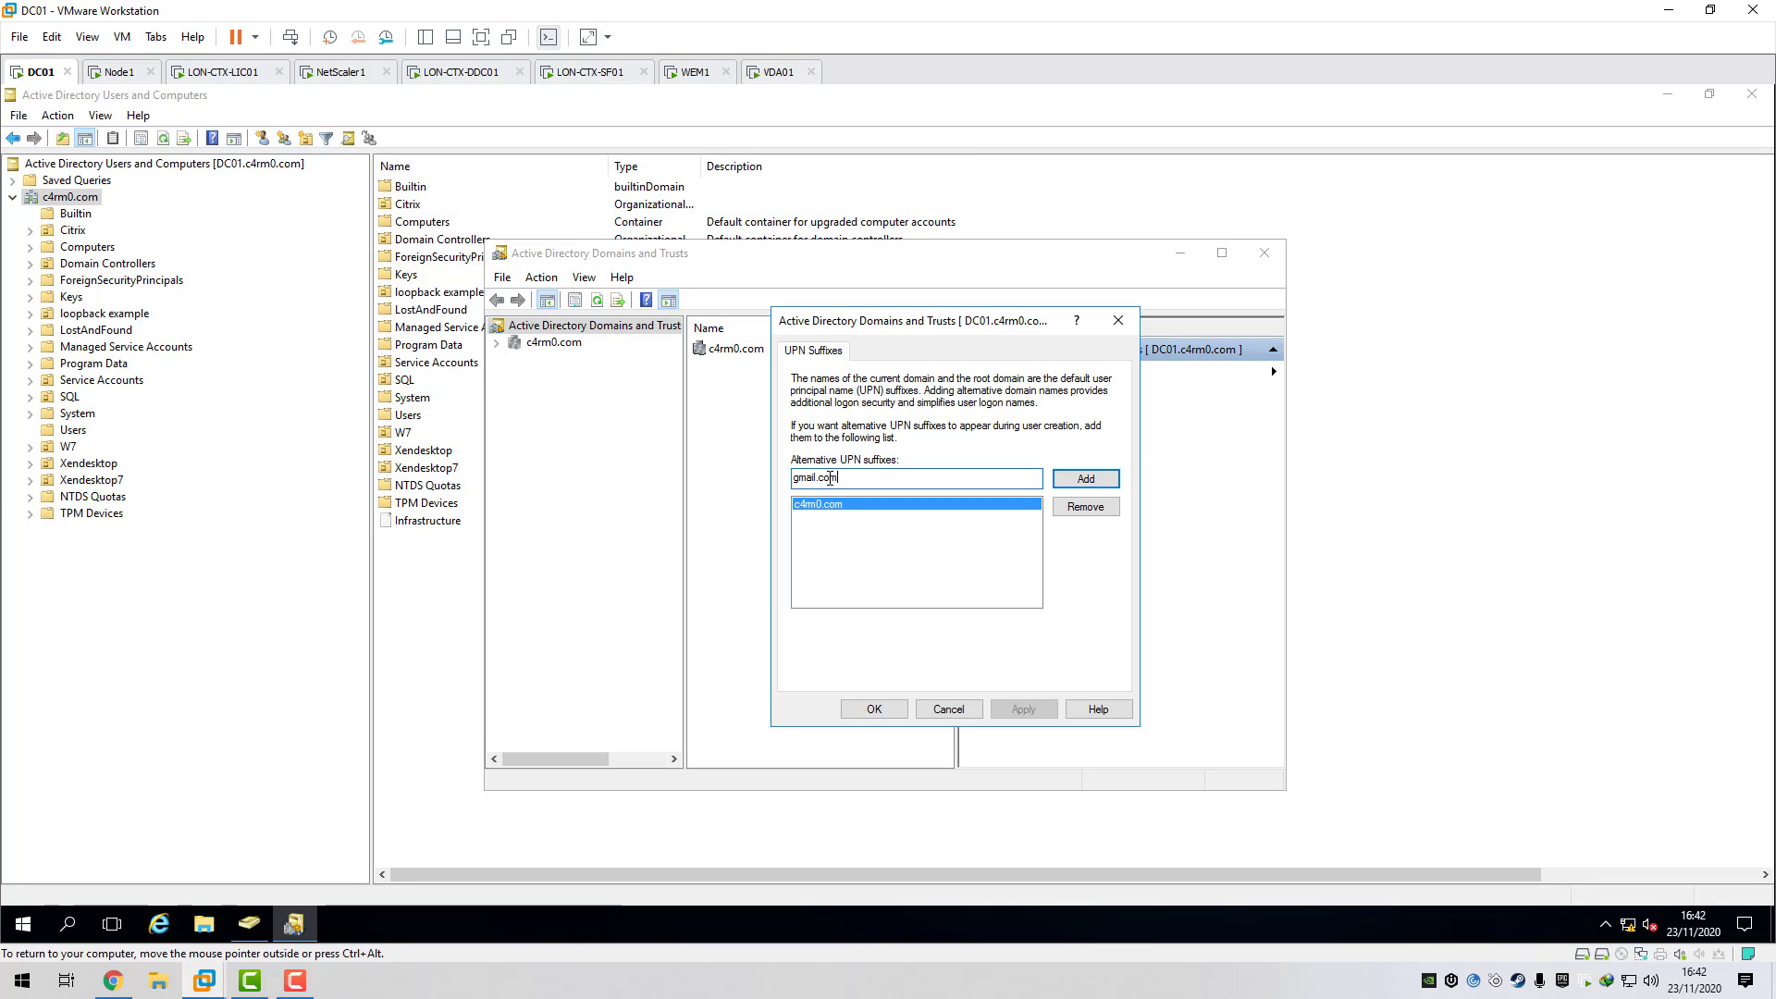
{"action": "type", "text": ".com"}
{"action": "left_click", "coordinate": [1068, 480]}
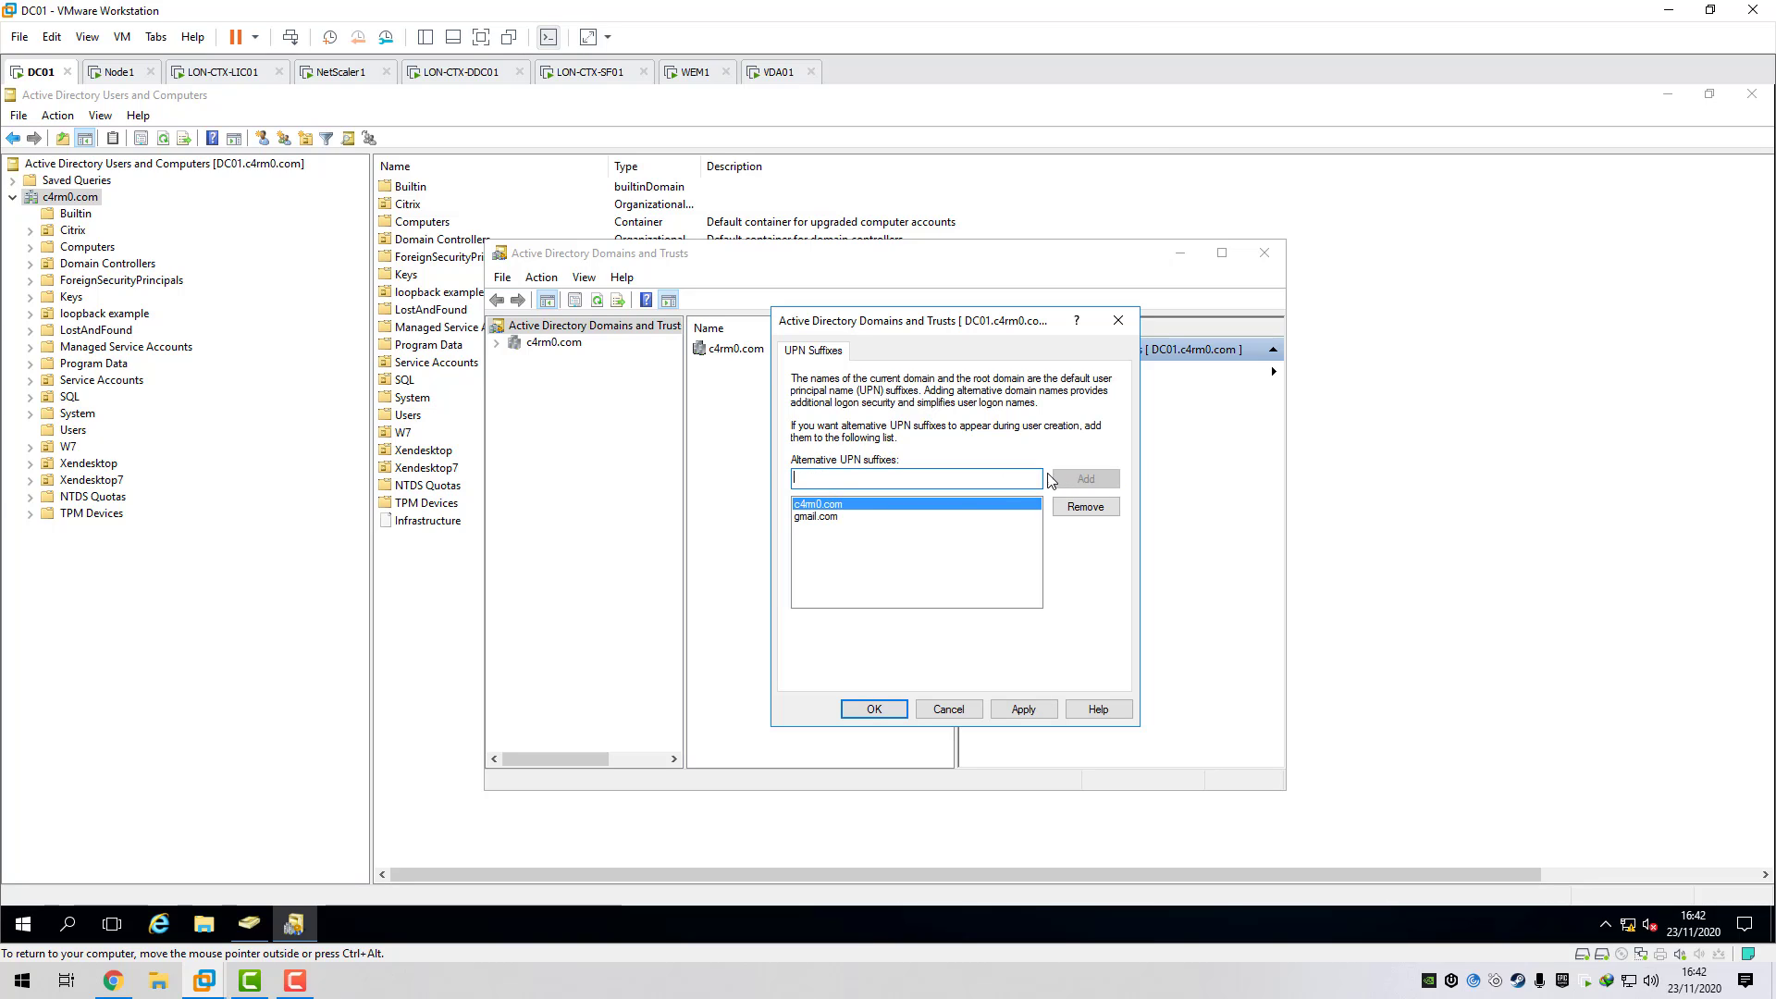
{"action": "left_click", "coordinate": [817, 517]}
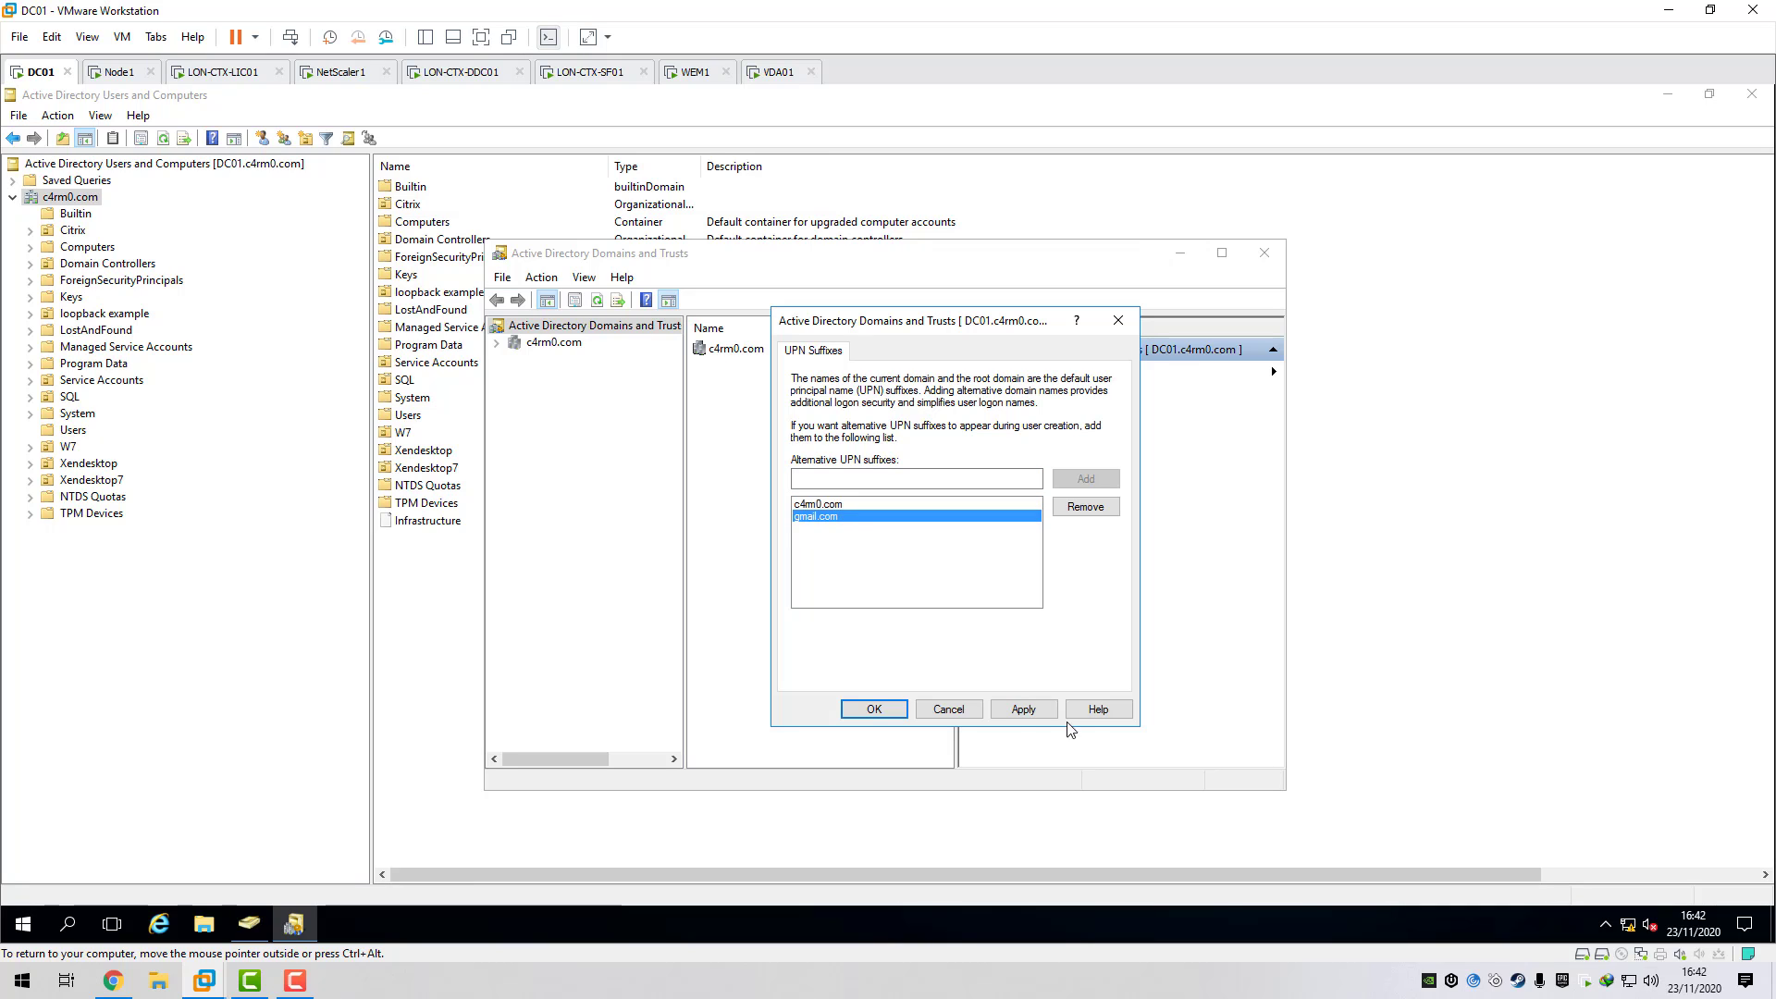
{"action": "left_click", "coordinate": [874, 709]}
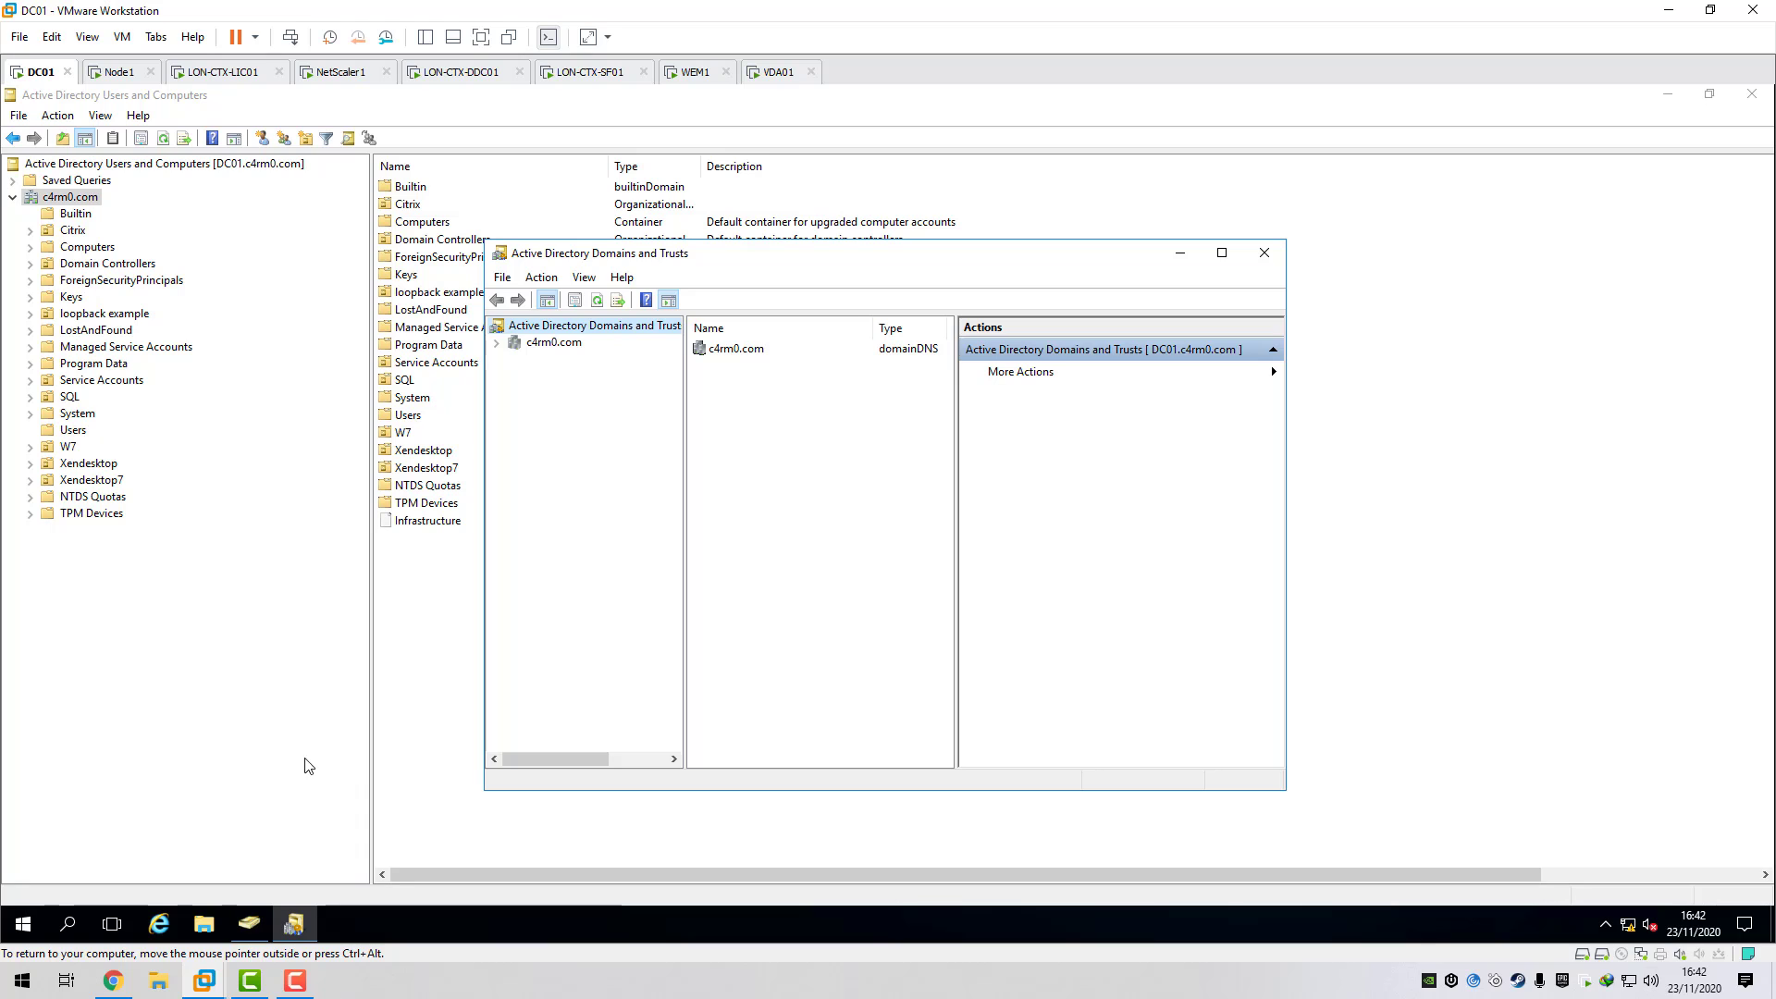
- Start creating a new user in the Users container of Active Directory Users and Computers
{"action": "left_click", "coordinate": [248, 923]}
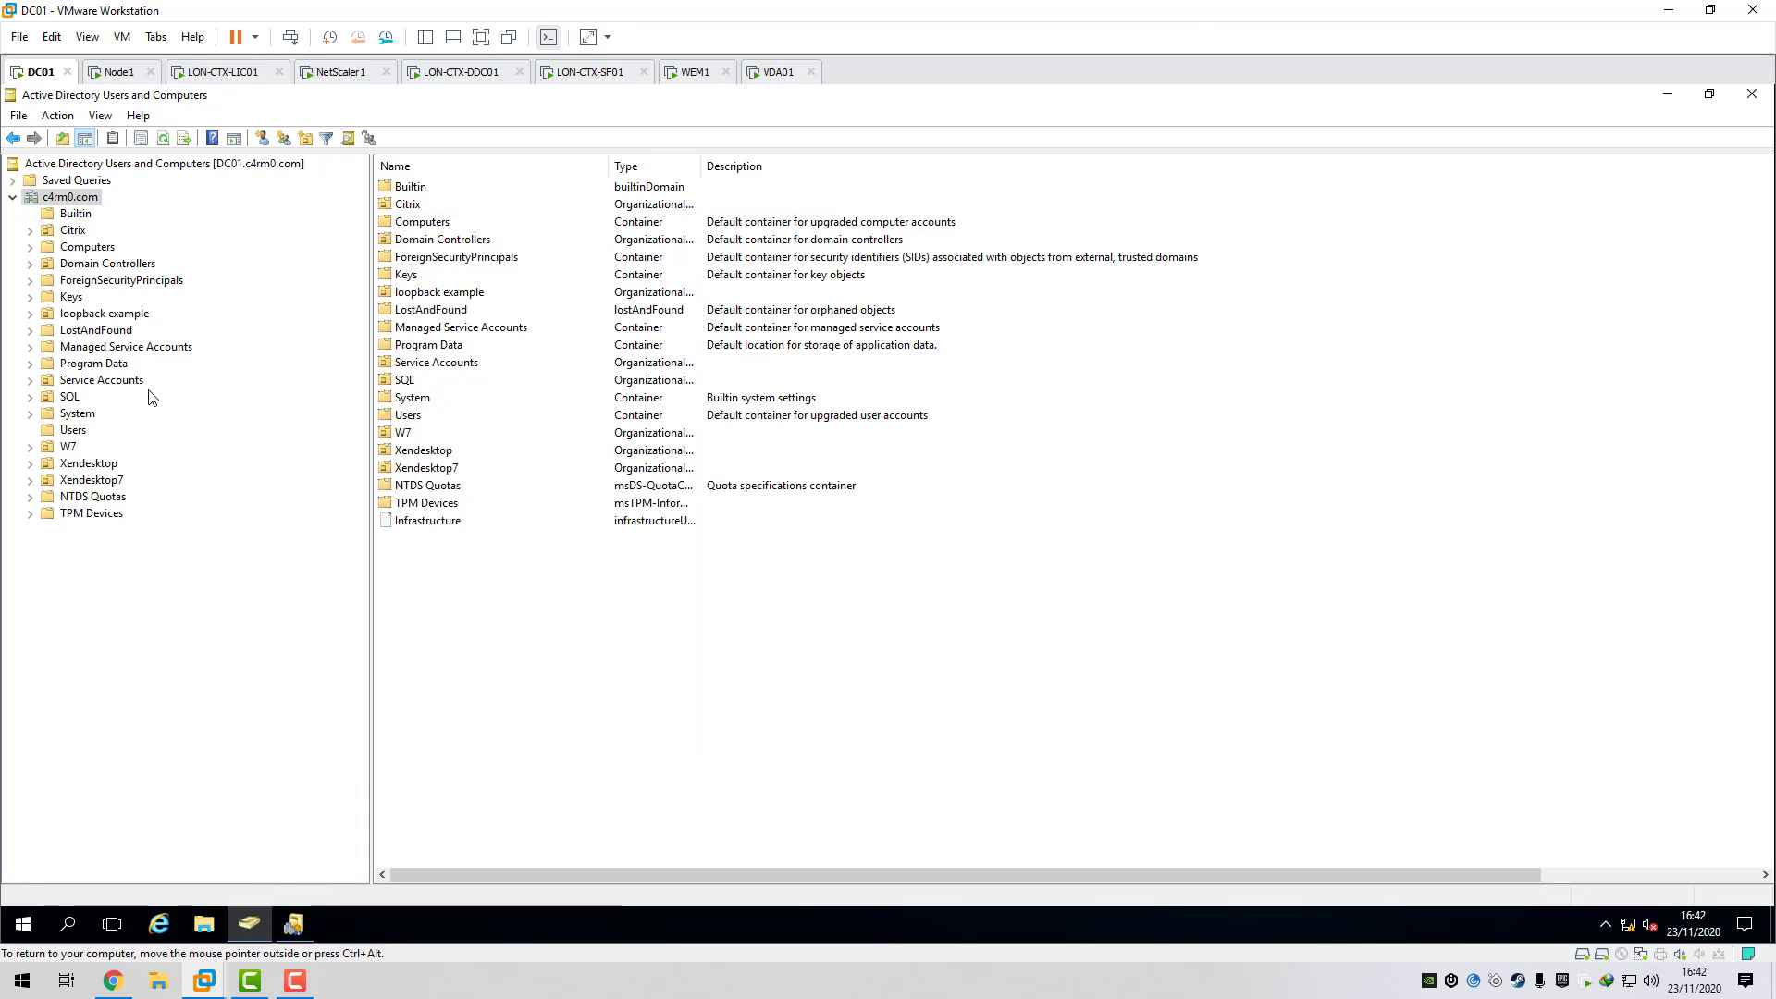
{"action": "left_click", "coordinate": [73, 431]}
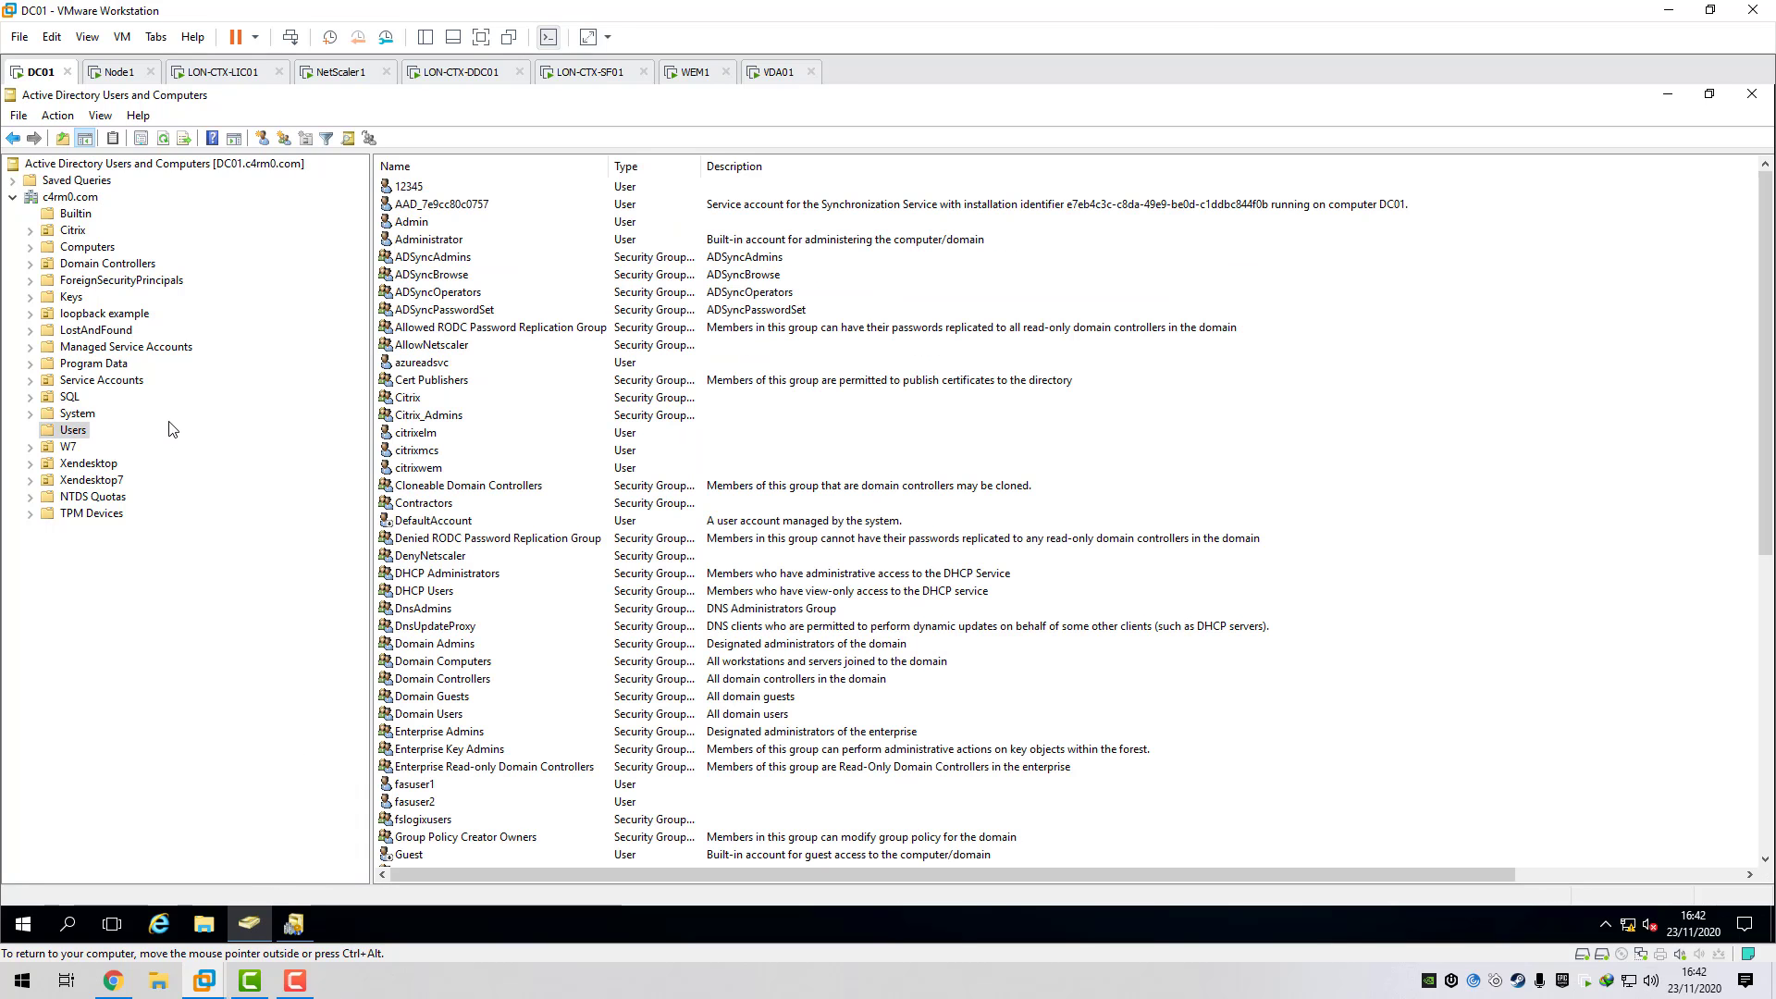
{"action": "right_click", "coordinate": [75, 431]}
{"action": "mouse_move", "coordinate": [136, 492]}
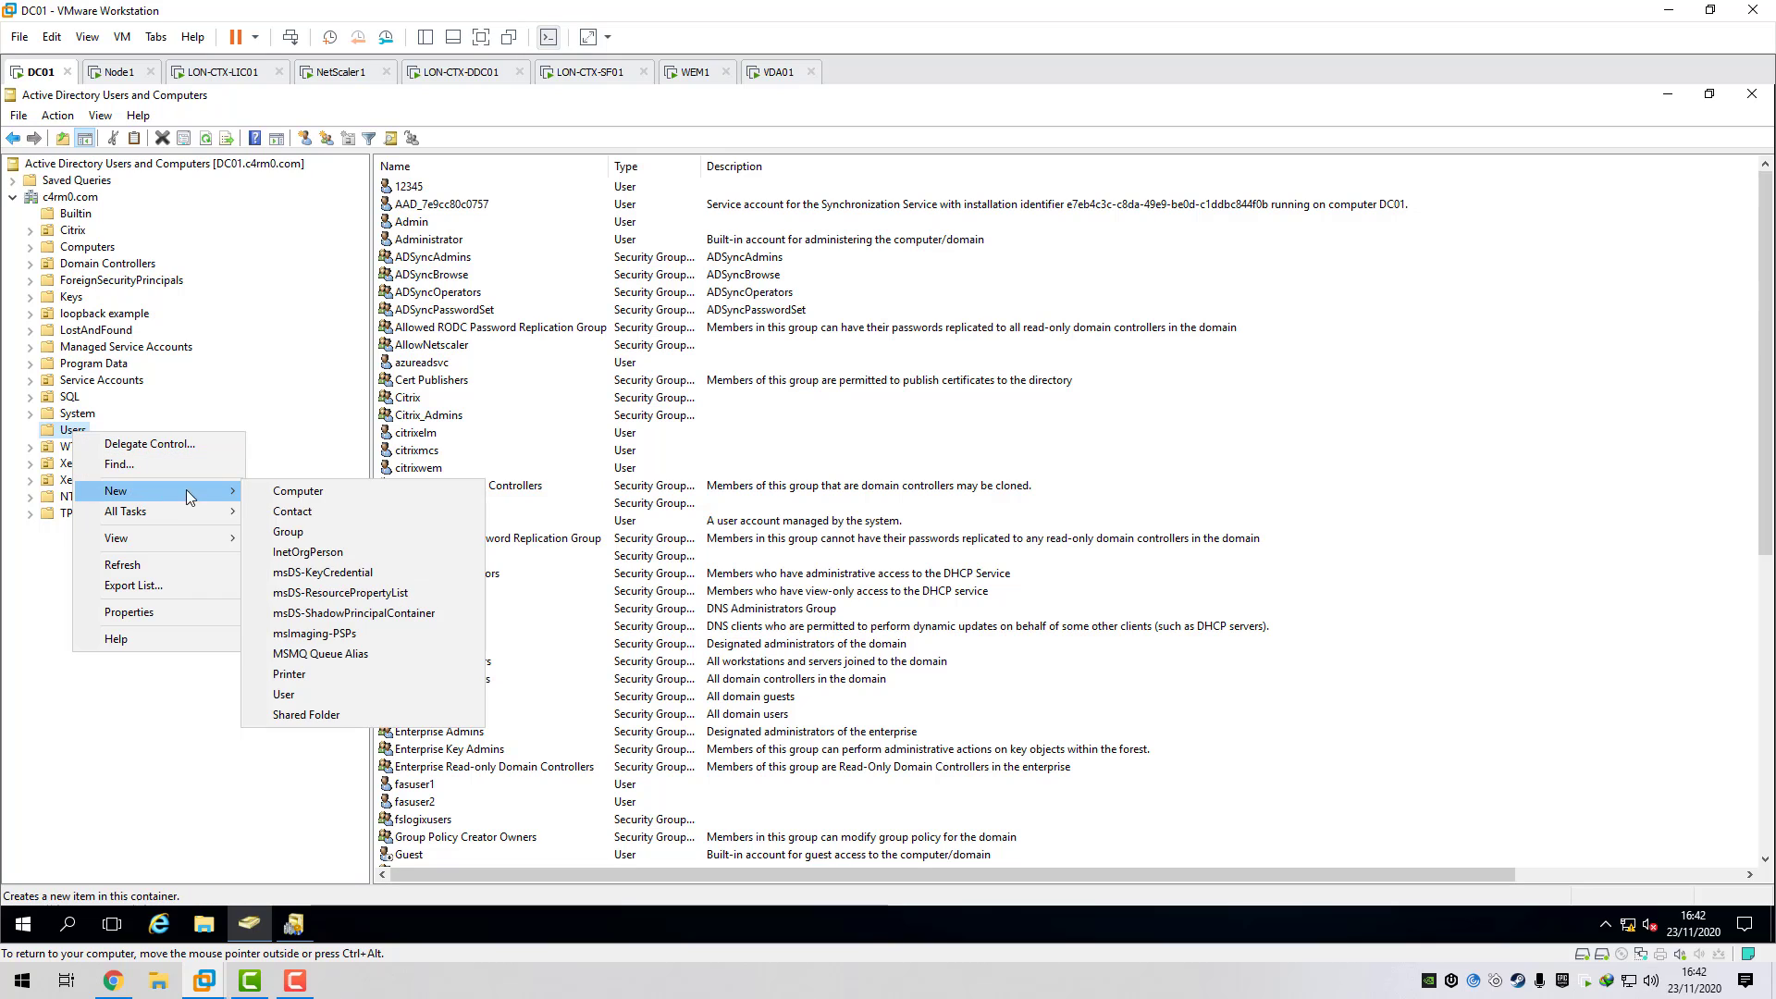
{"action": "left_click", "coordinate": [305, 695]}
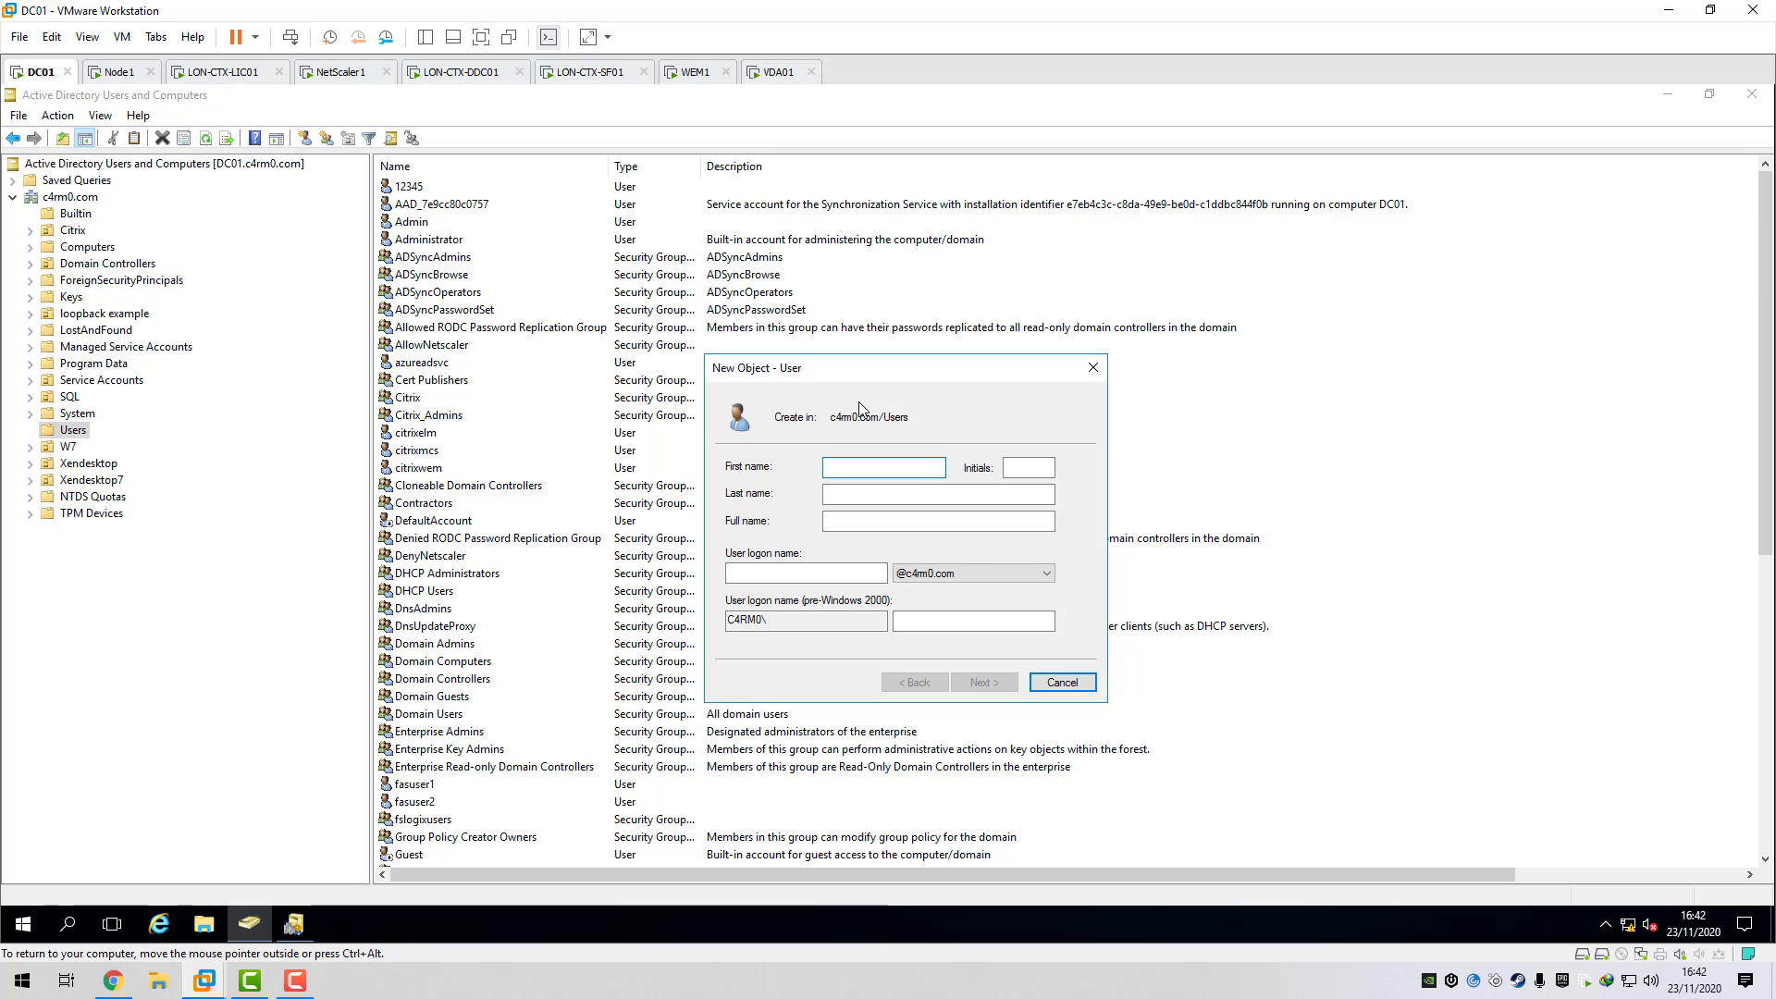
{"action": "type", "text": "shadow20"}
{"action": "left_click", "coordinate": [808, 568]}
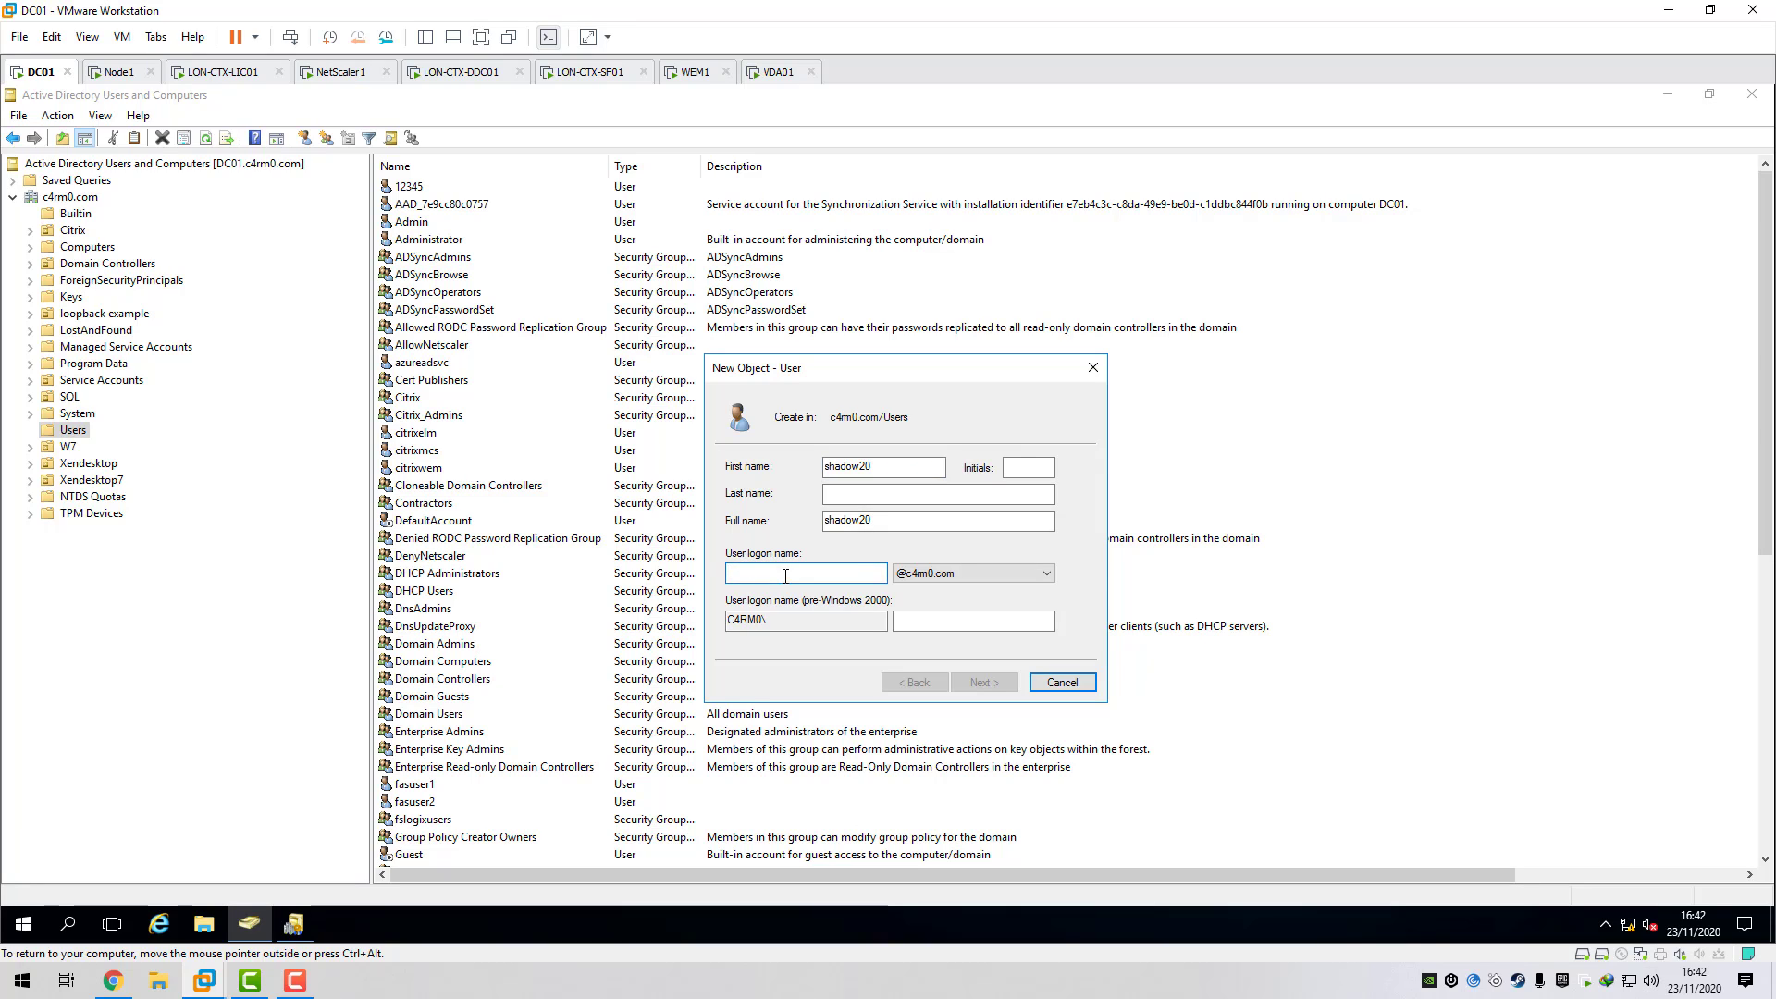
{"action": "left_click", "coordinate": [965, 575]}
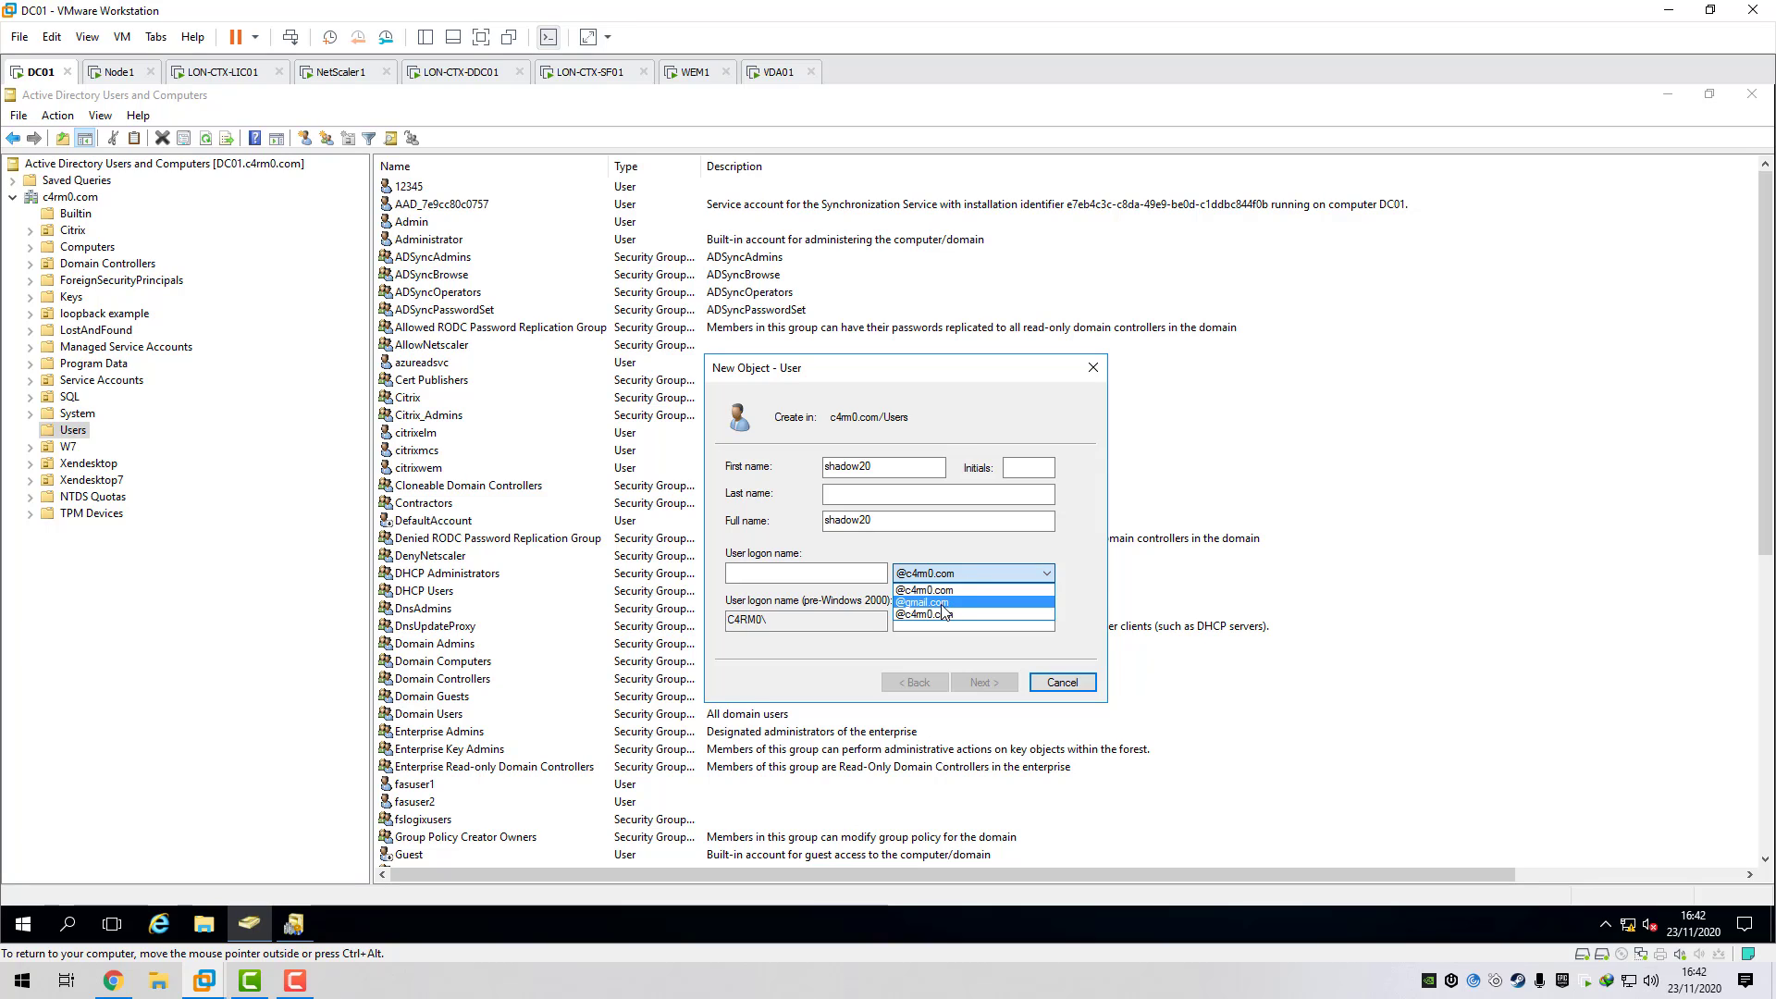
{"action": "left_click", "coordinate": [942, 602]}
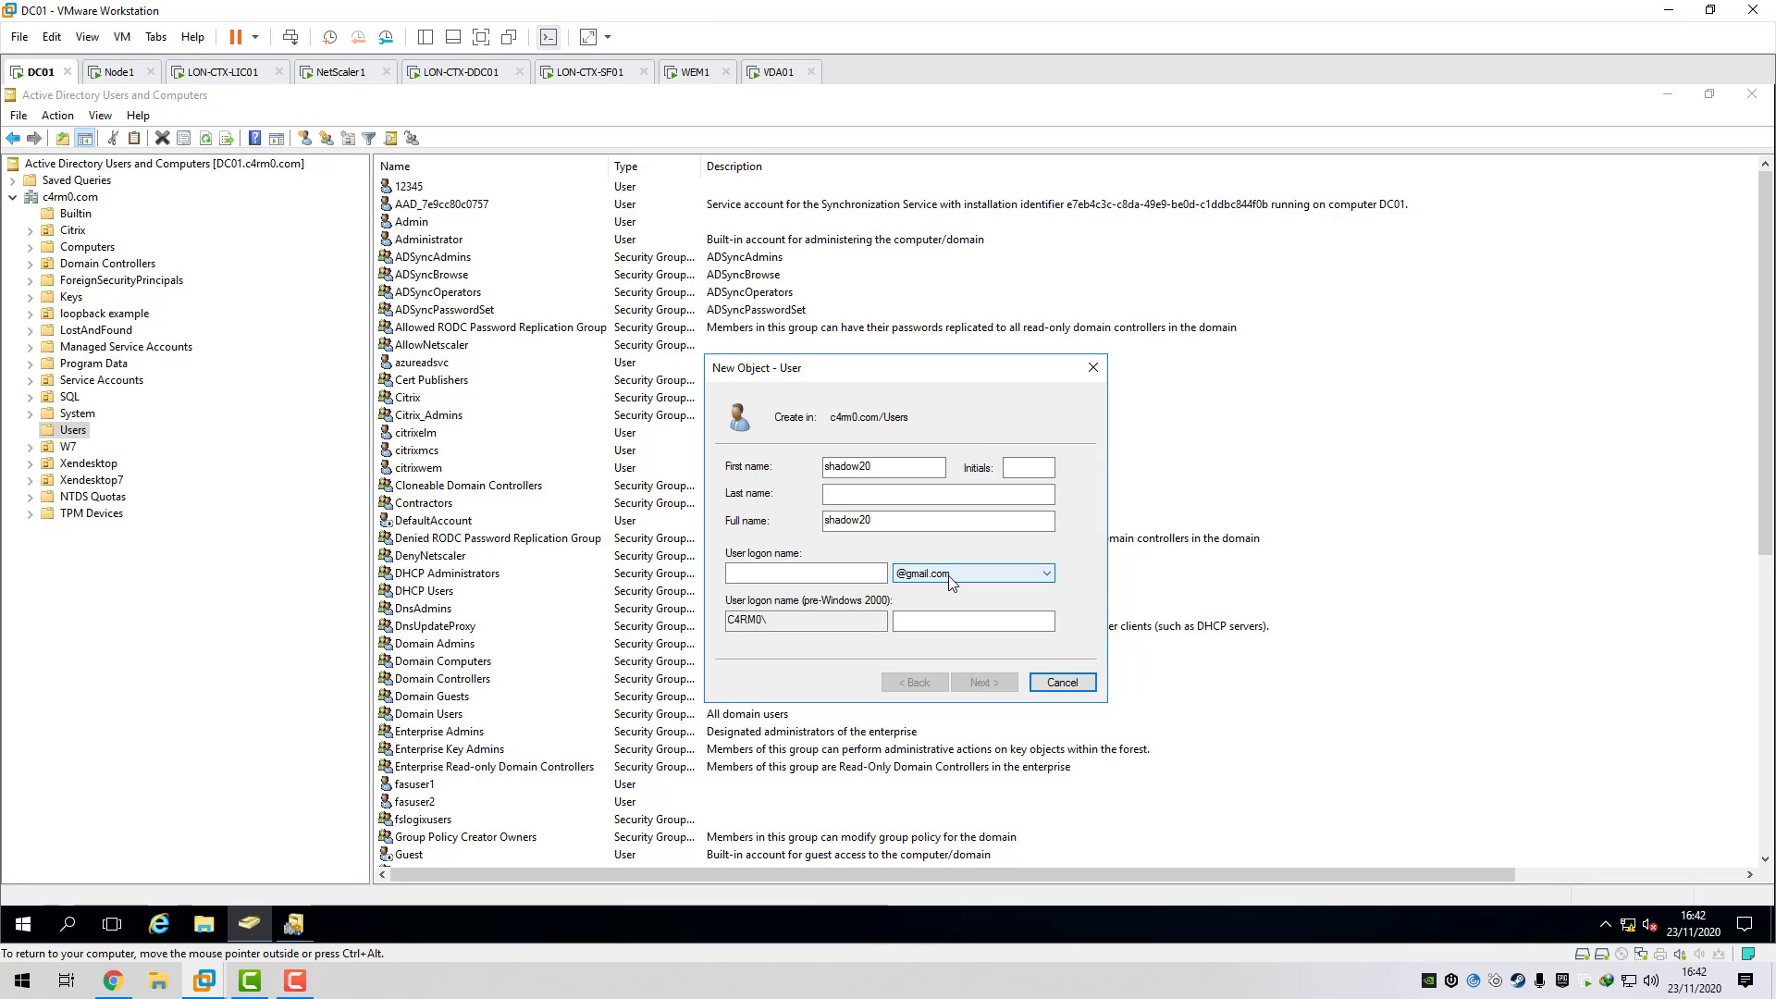
{"action": "left_click", "coordinate": [802, 573]}
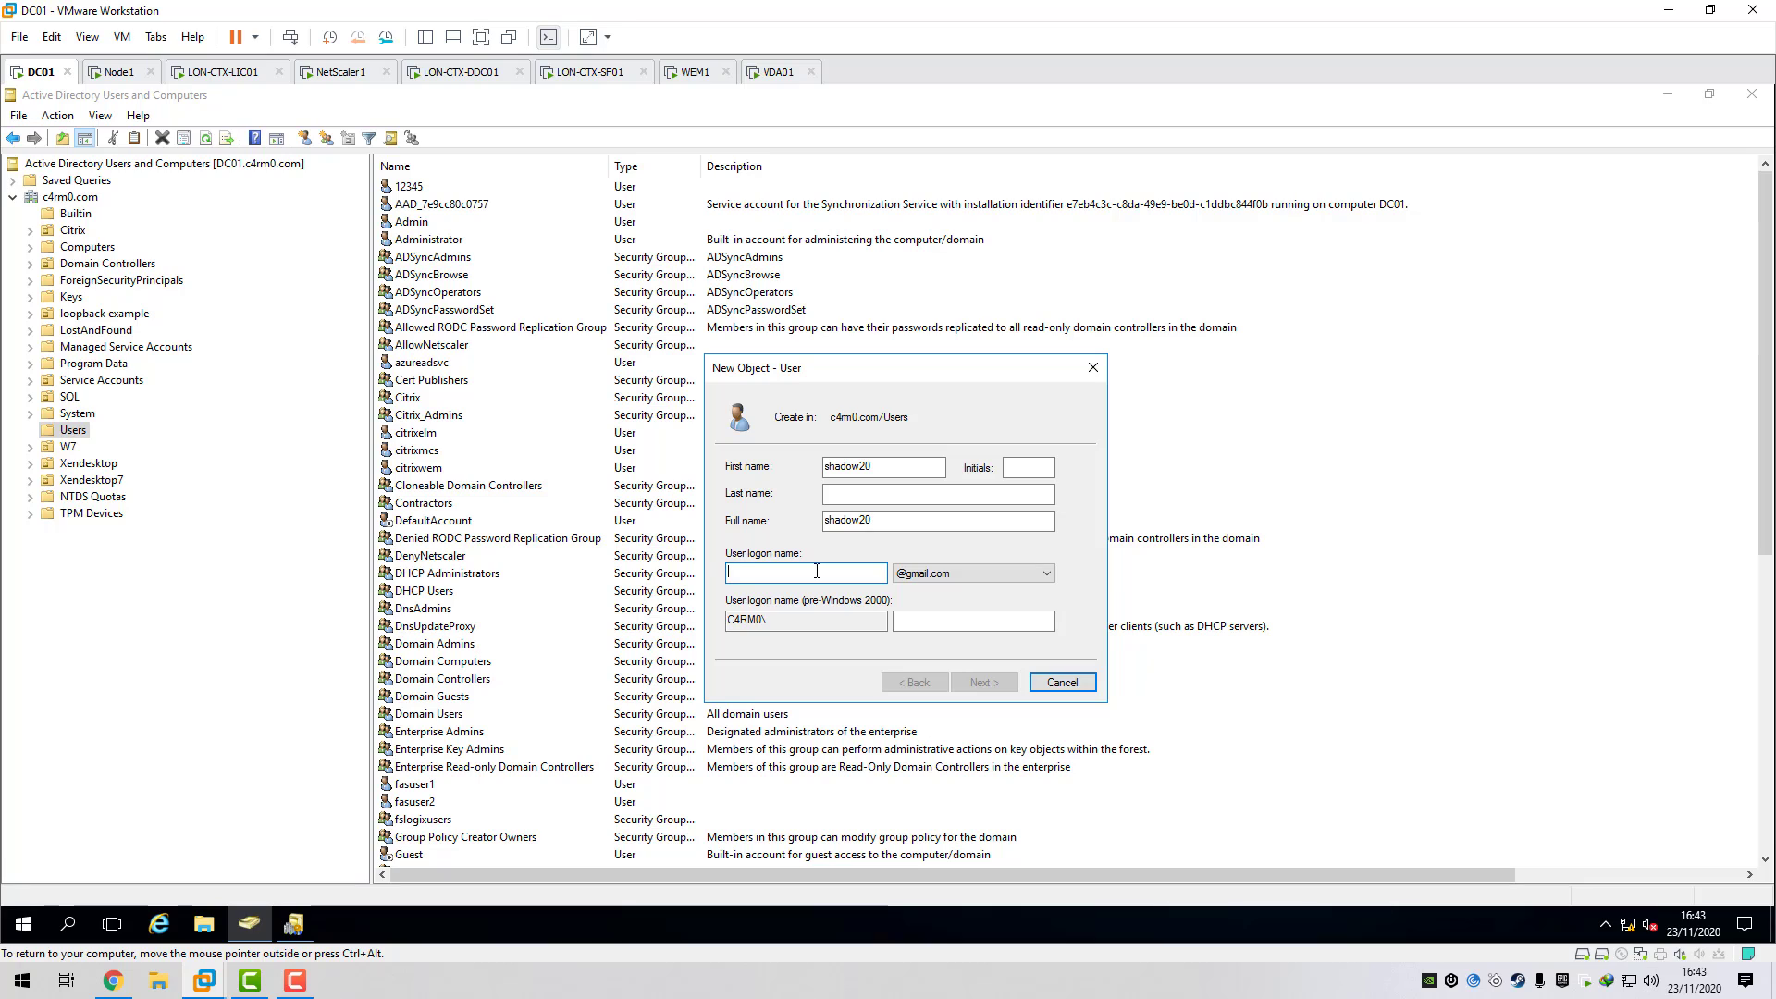
{"action": "type", "text": "jblo"}
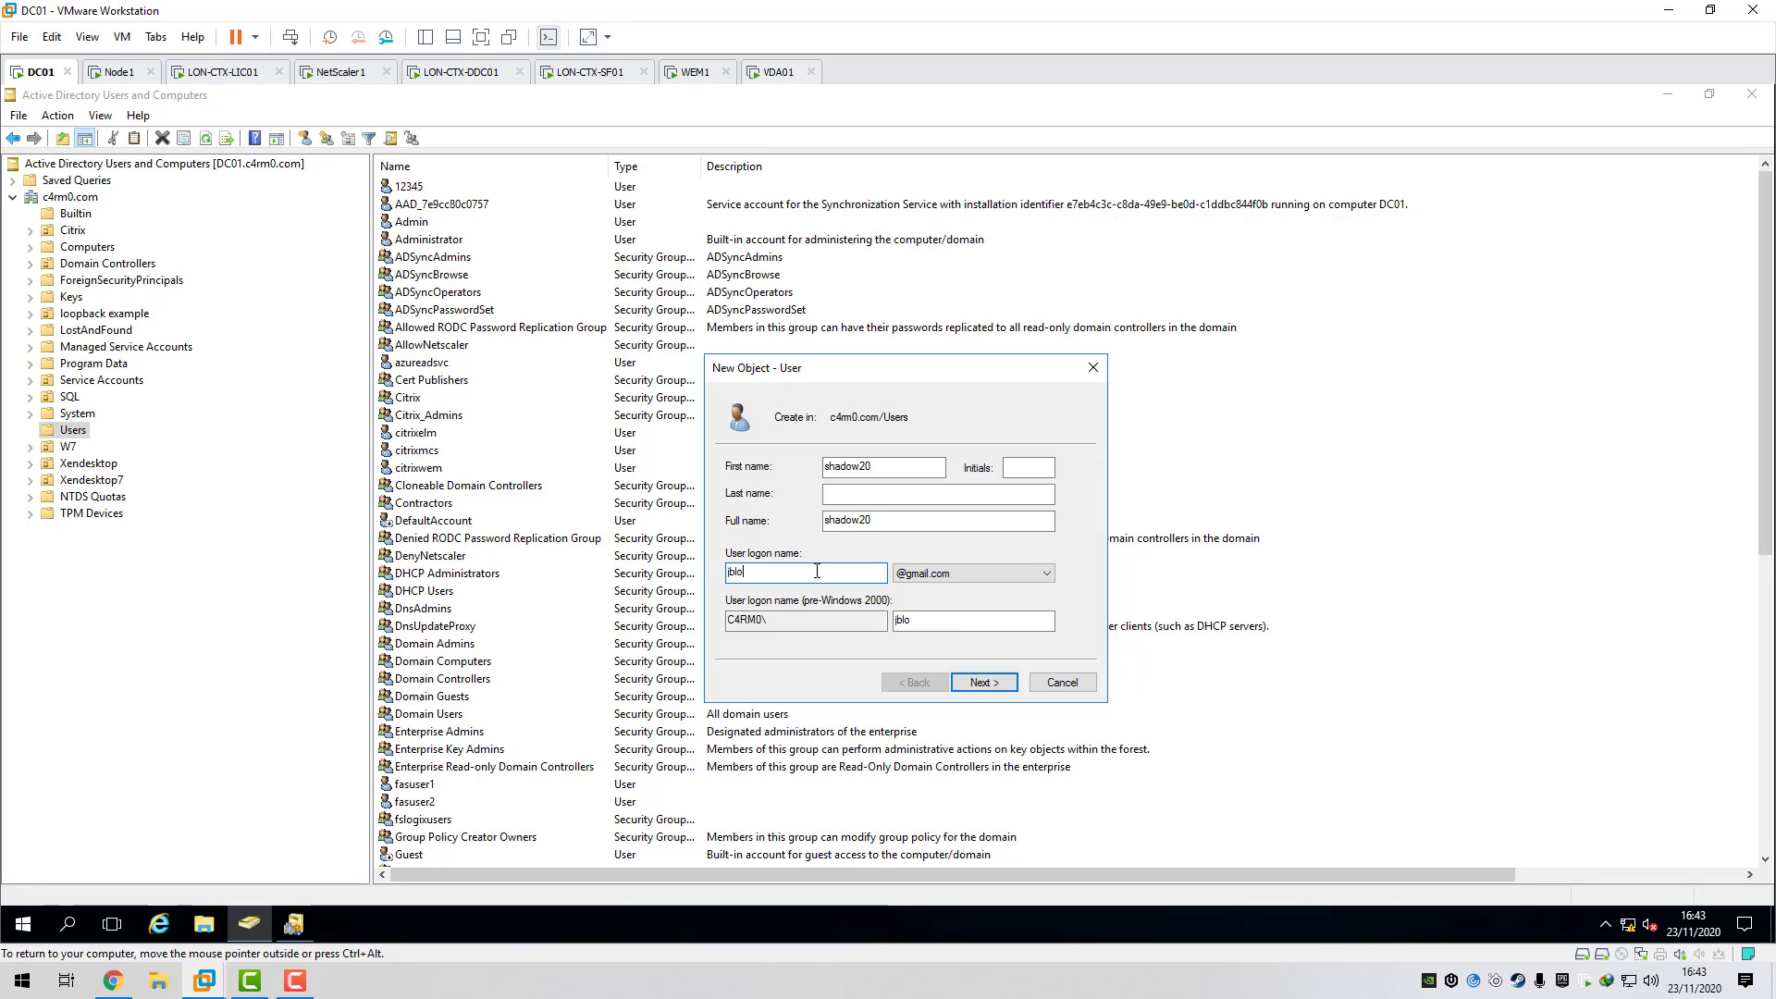
{"action": "type", "text": "ggs"}
{"action": "key", "text": "Tab"}
{"action": "key", "text": "Tab"}
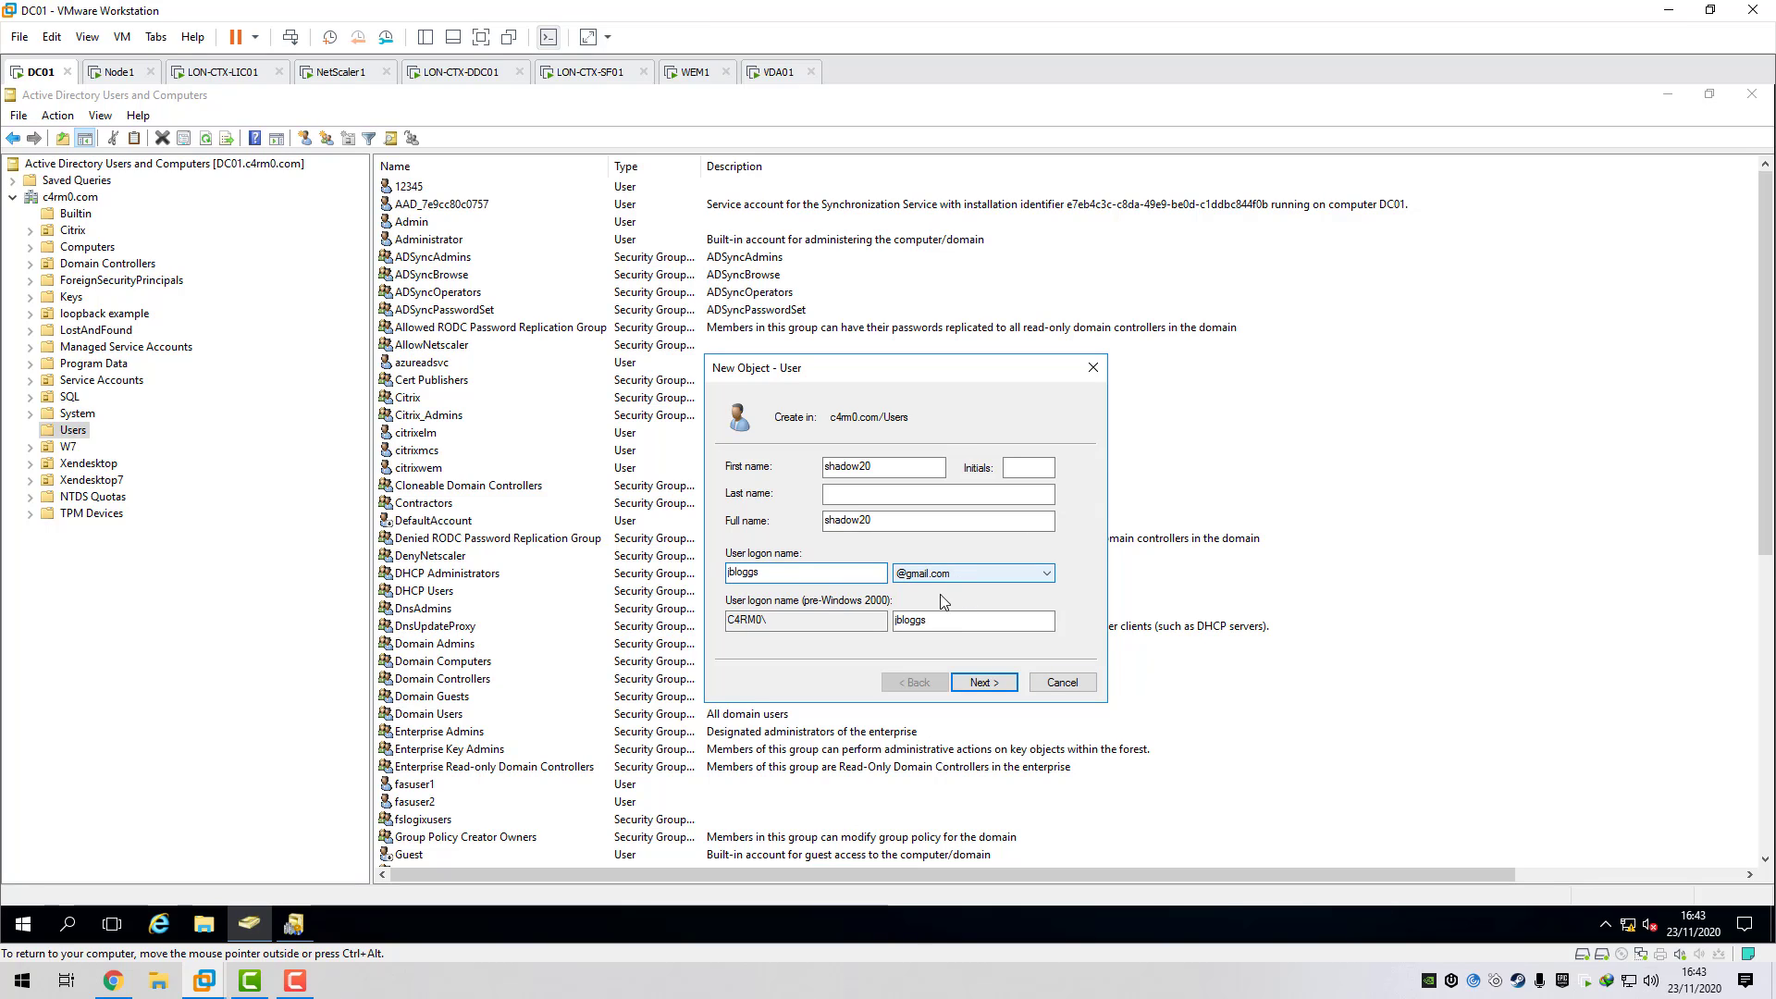
{"action": "key", "text": "BackSpace"}
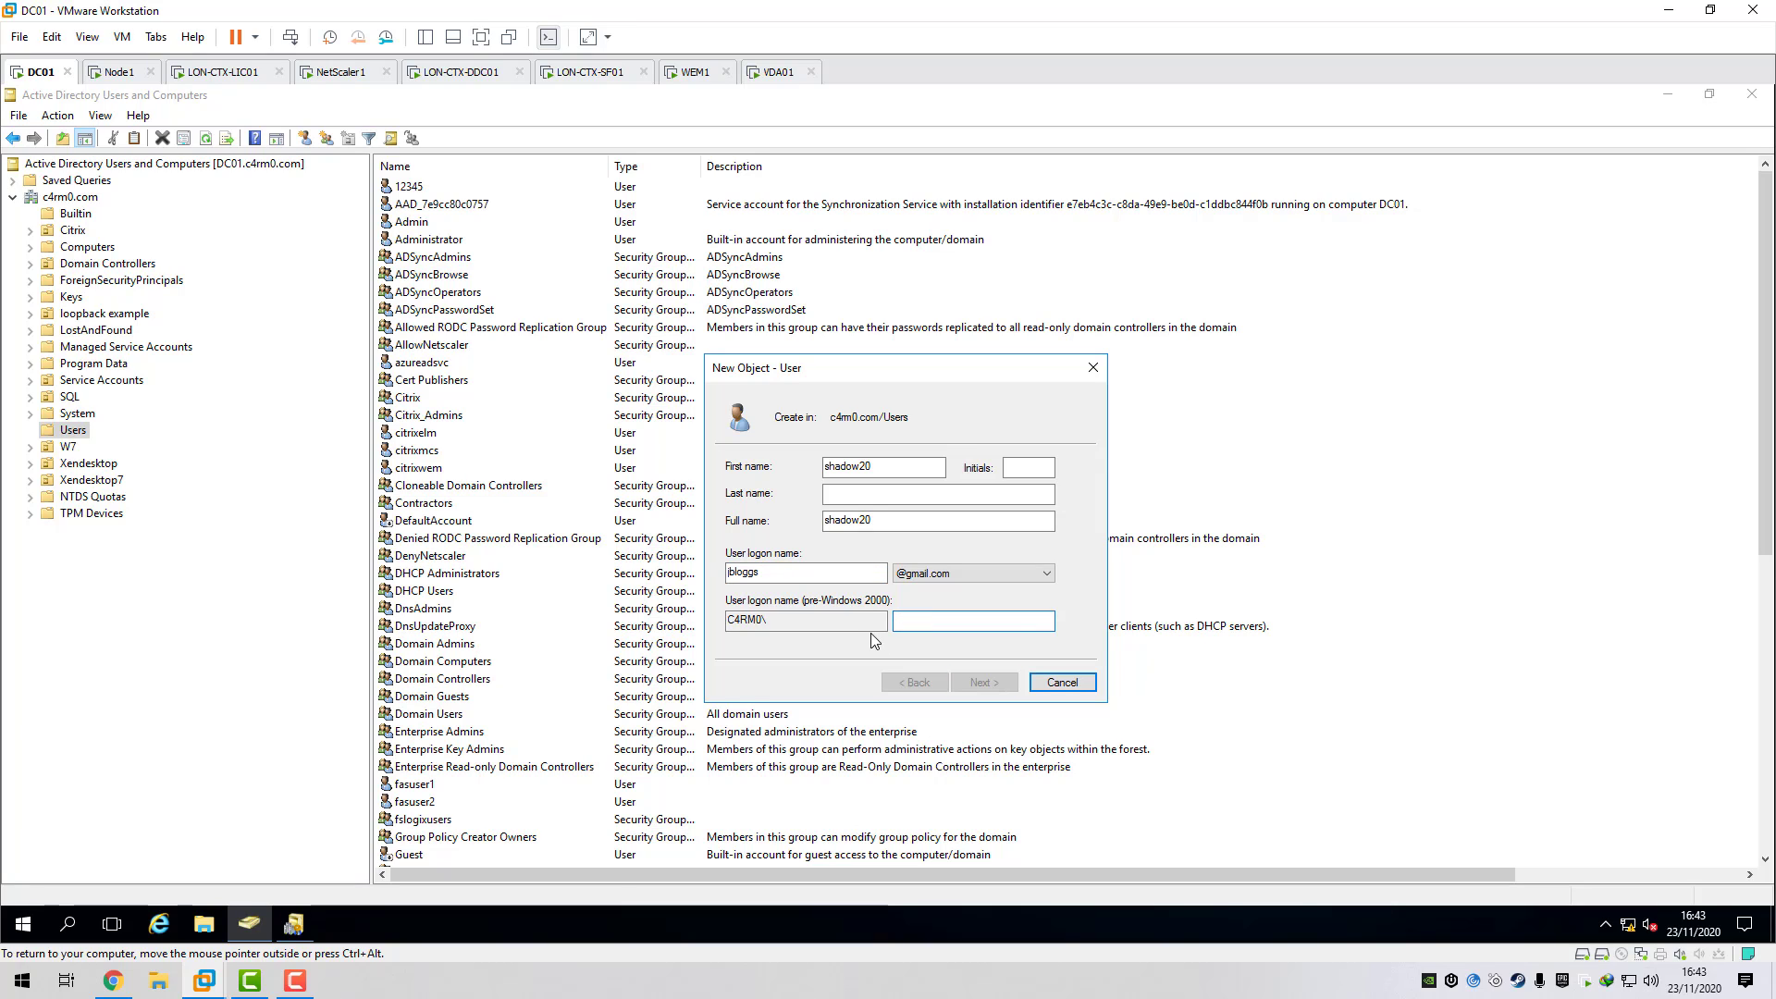
{"action": "type", "text": "shad"}
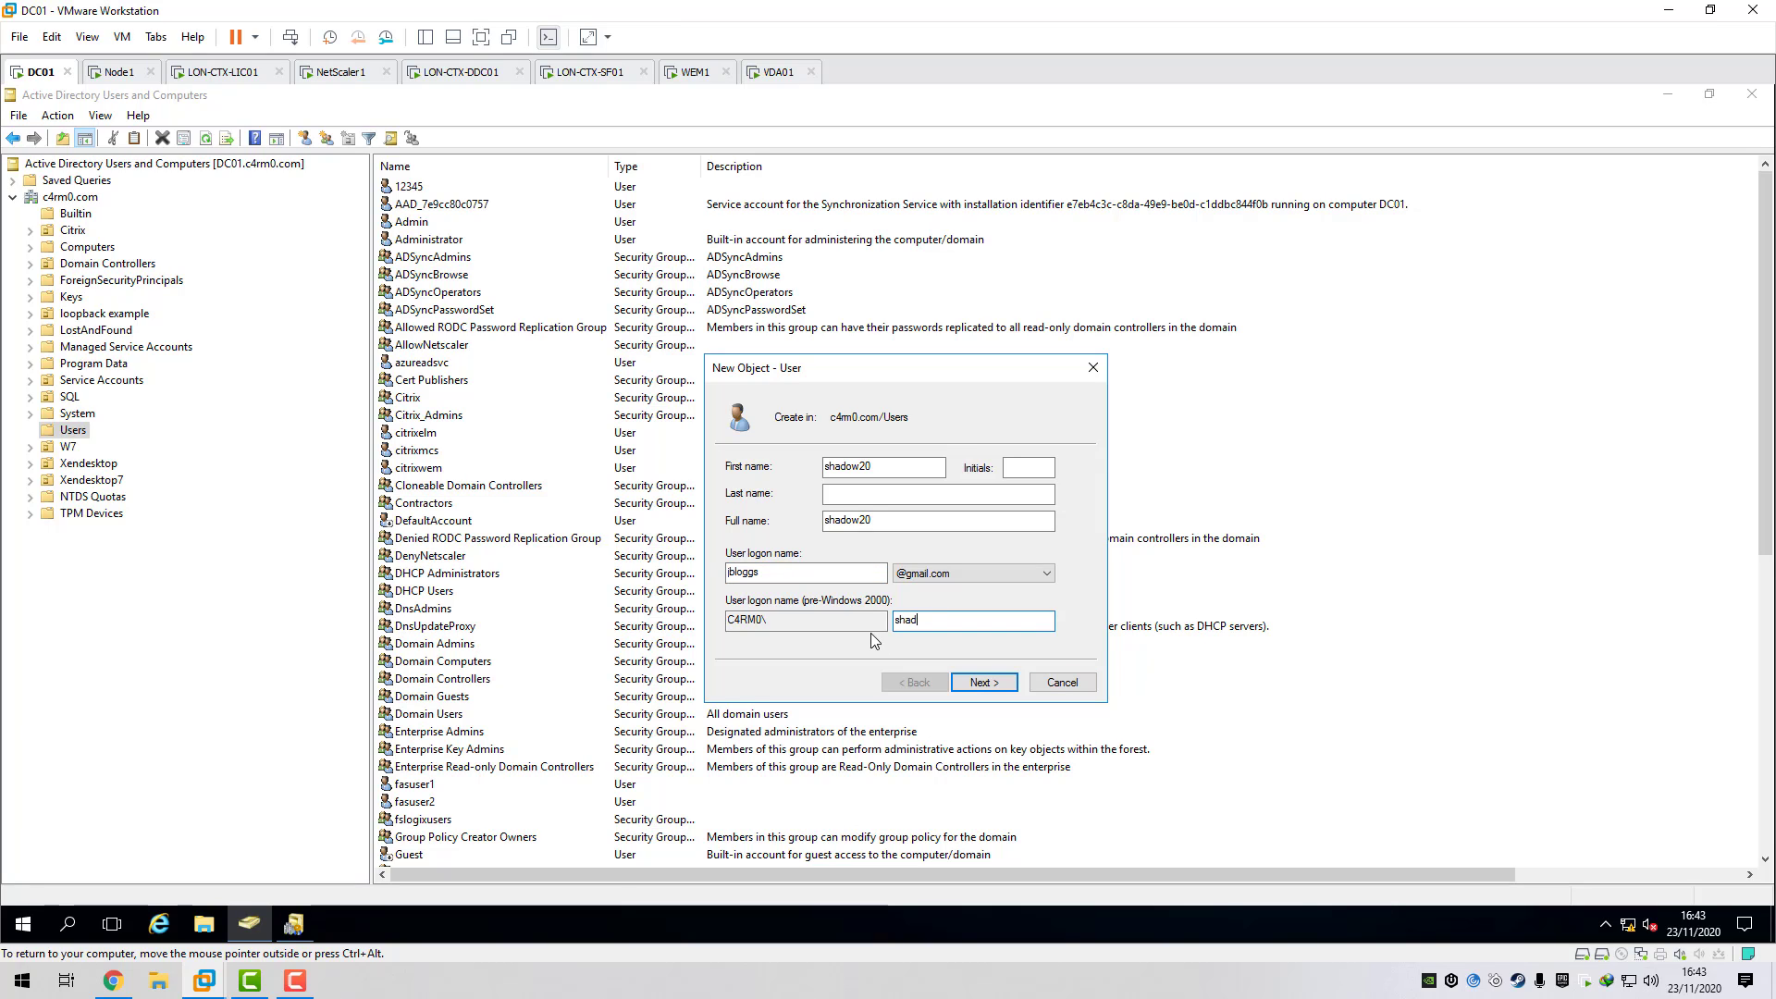
{"action": "type", "text": "ow20"}
- Set a password that cannot be changed and never expires, then finish creating shadow20
{"action": "left_click", "coordinate": [983, 683]}
{"action": "left_click", "coordinate": [731, 526]}
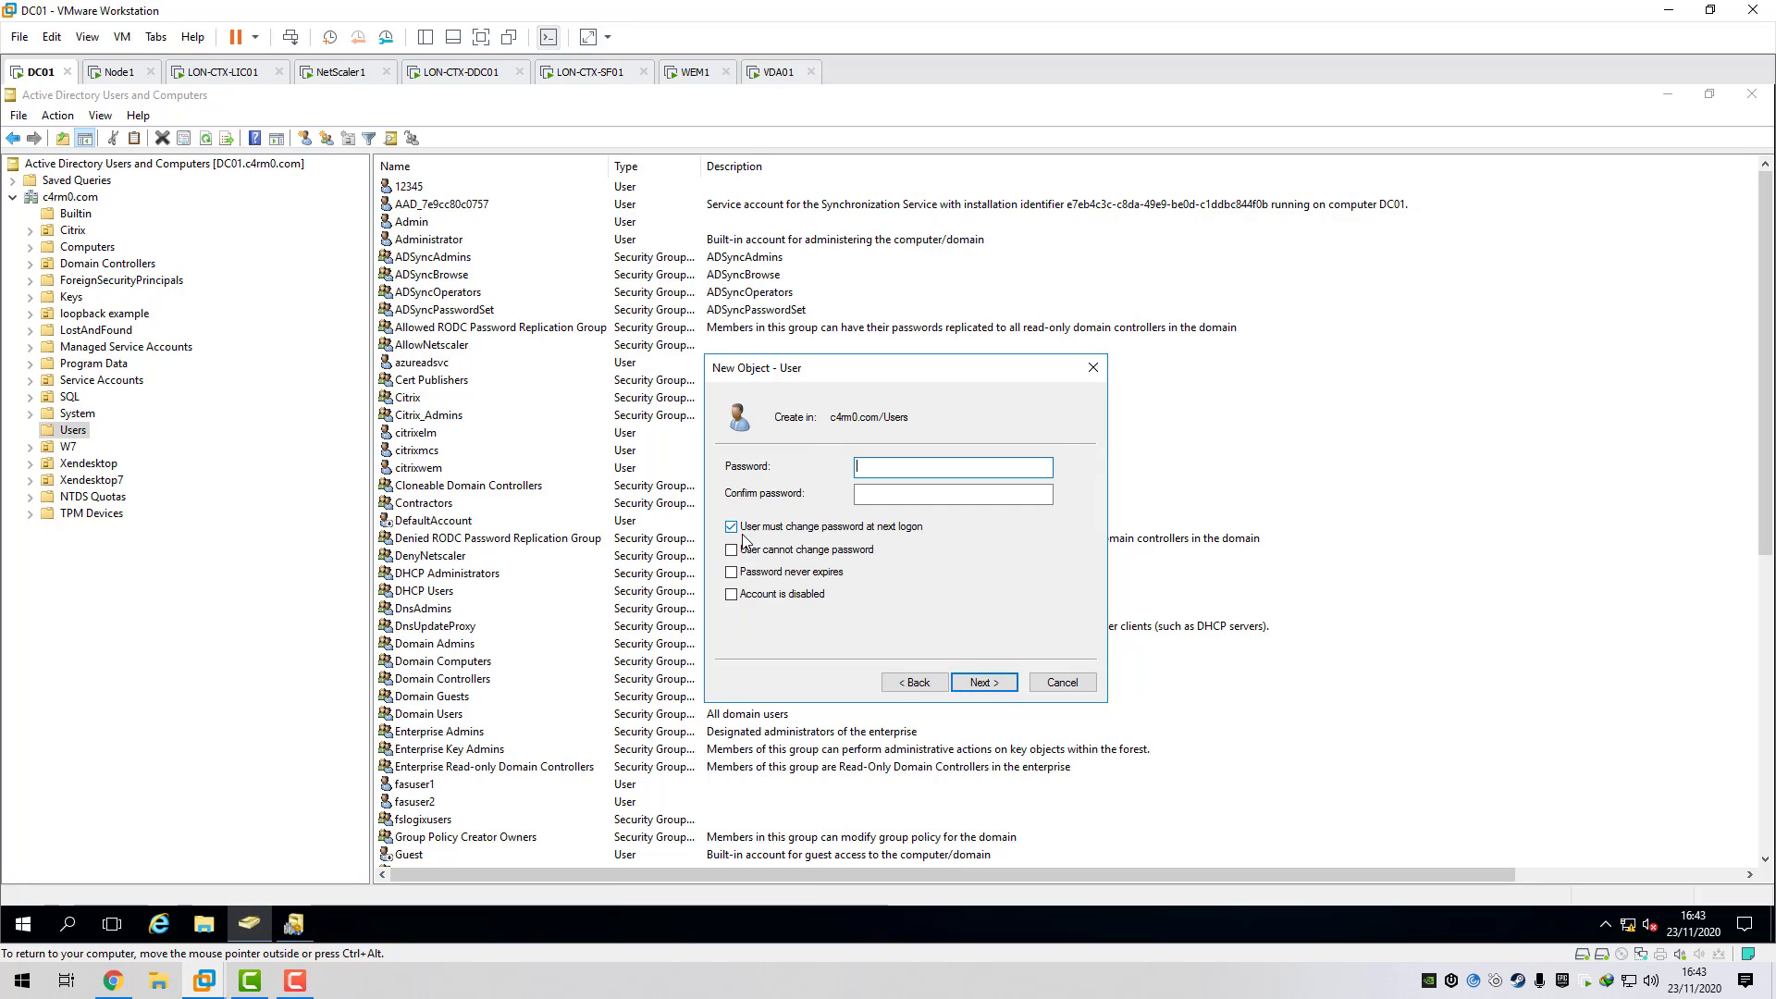
{"action": "left_click", "coordinate": [730, 552]}
{"action": "left_click", "coordinate": [742, 572]}
{"action": "left_click", "coordinate": [907, 468]}
{"action": "left_click", "coordinate": [935, 495]}
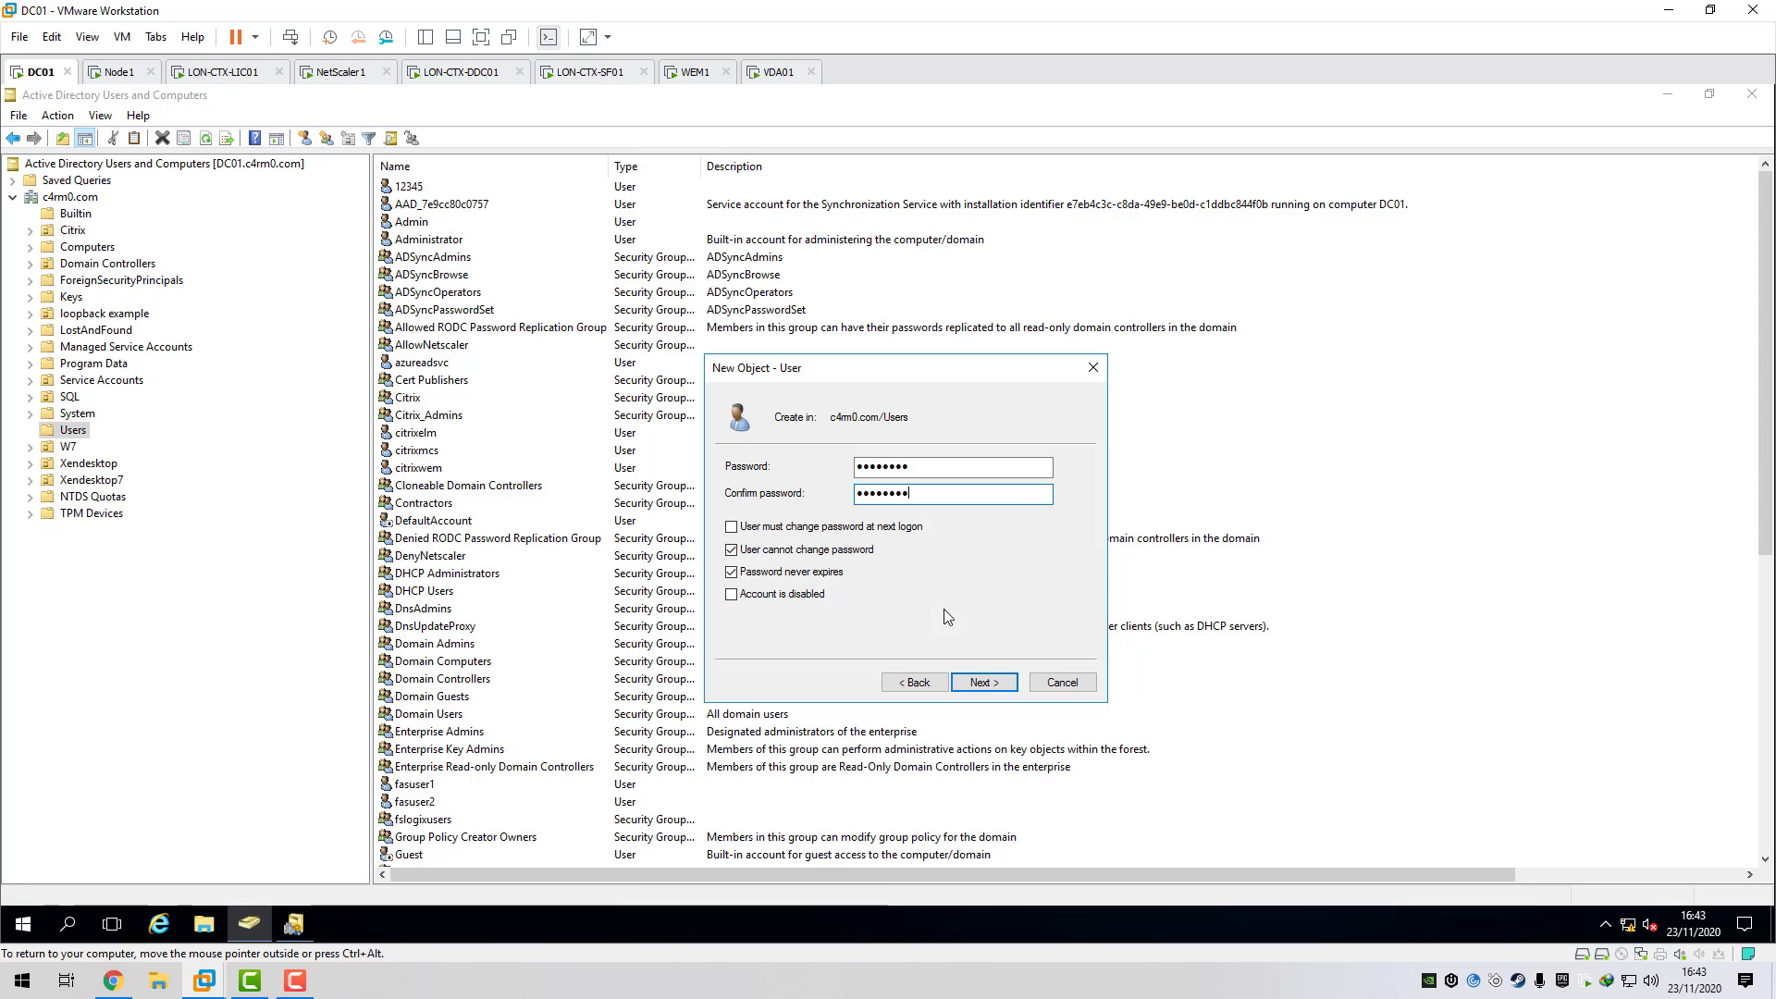
{"action": "left_click", "coordinate": [995, 683]}
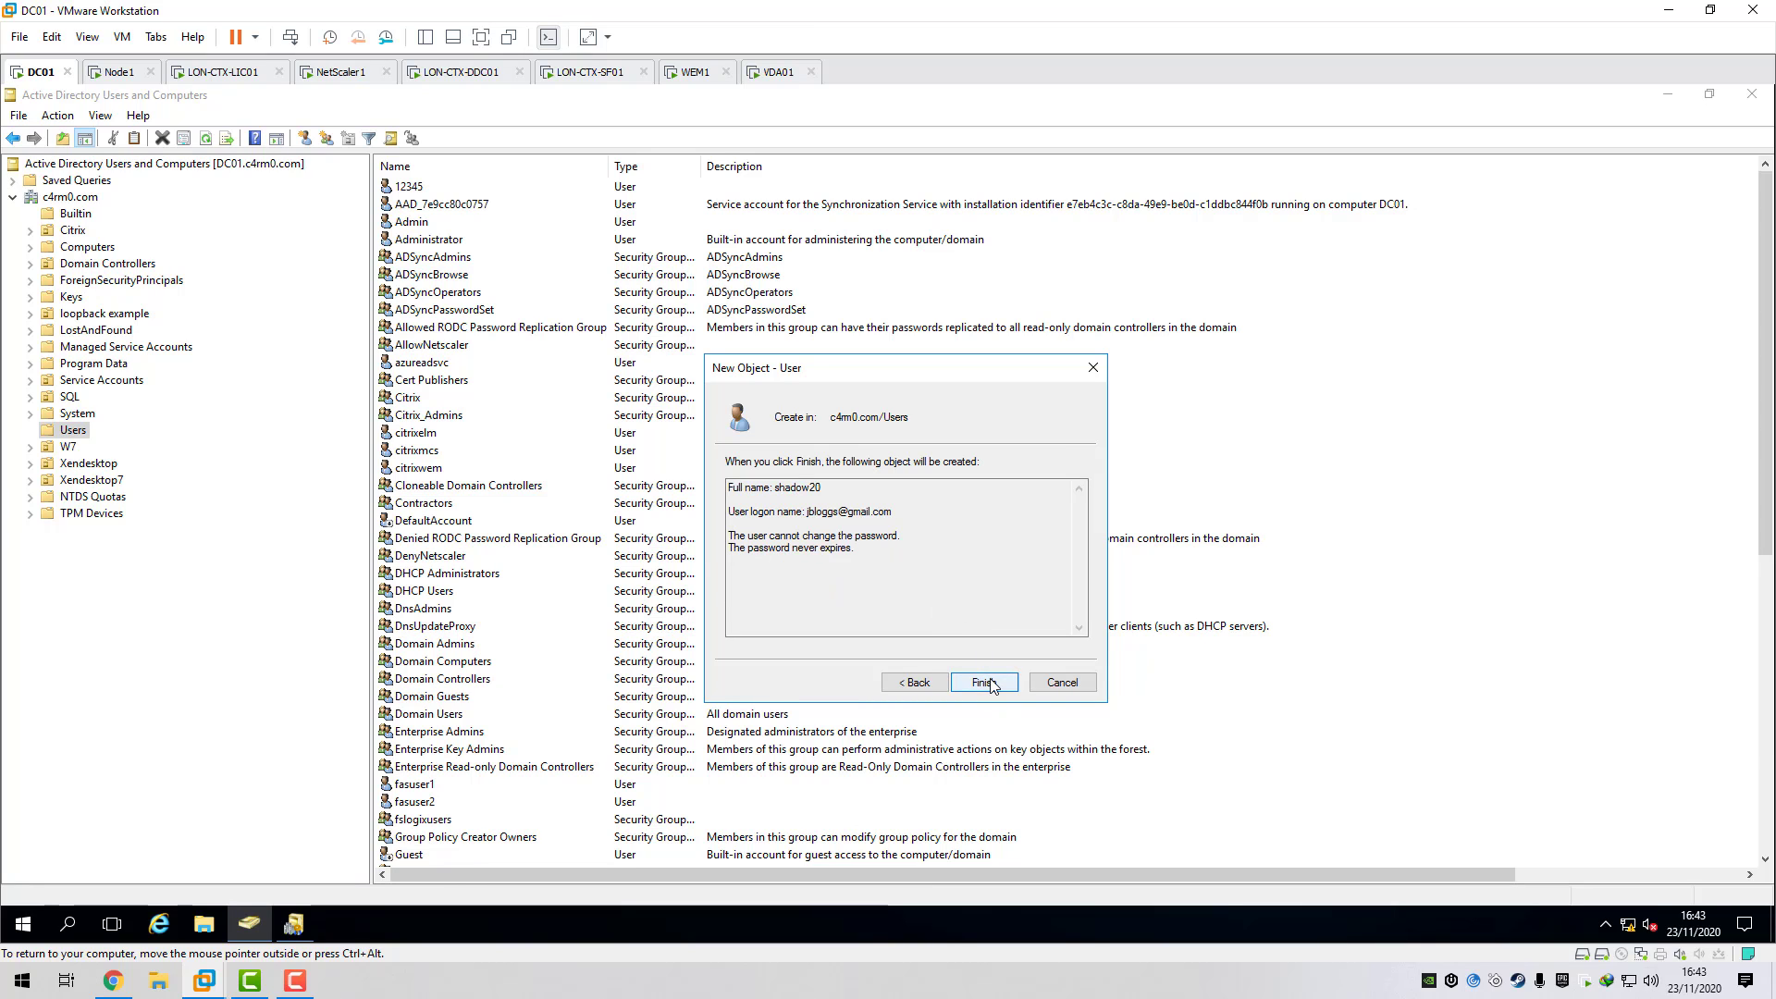
{"action": "left_click", "coordinate": [993, 684]}
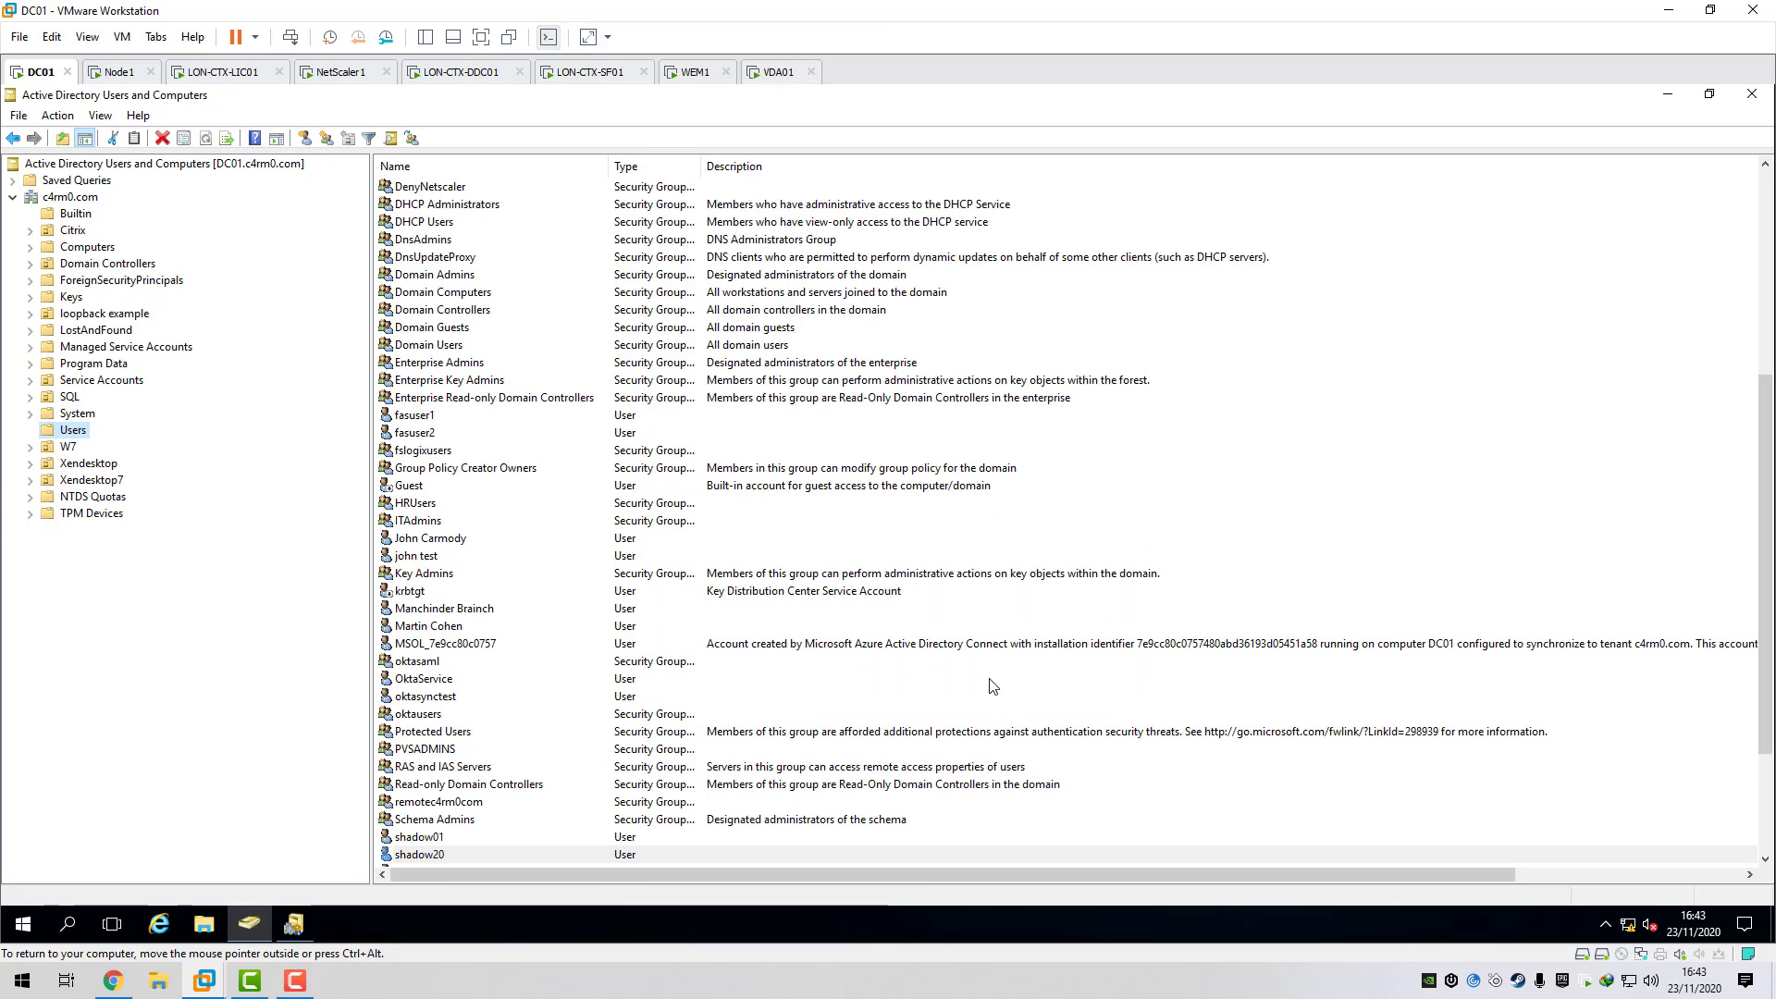
- Tick 'Smart card is required for interactive logon' on shadow20's Account tab and apply
{"action": "double_click", "coordinate": [440, 855]}
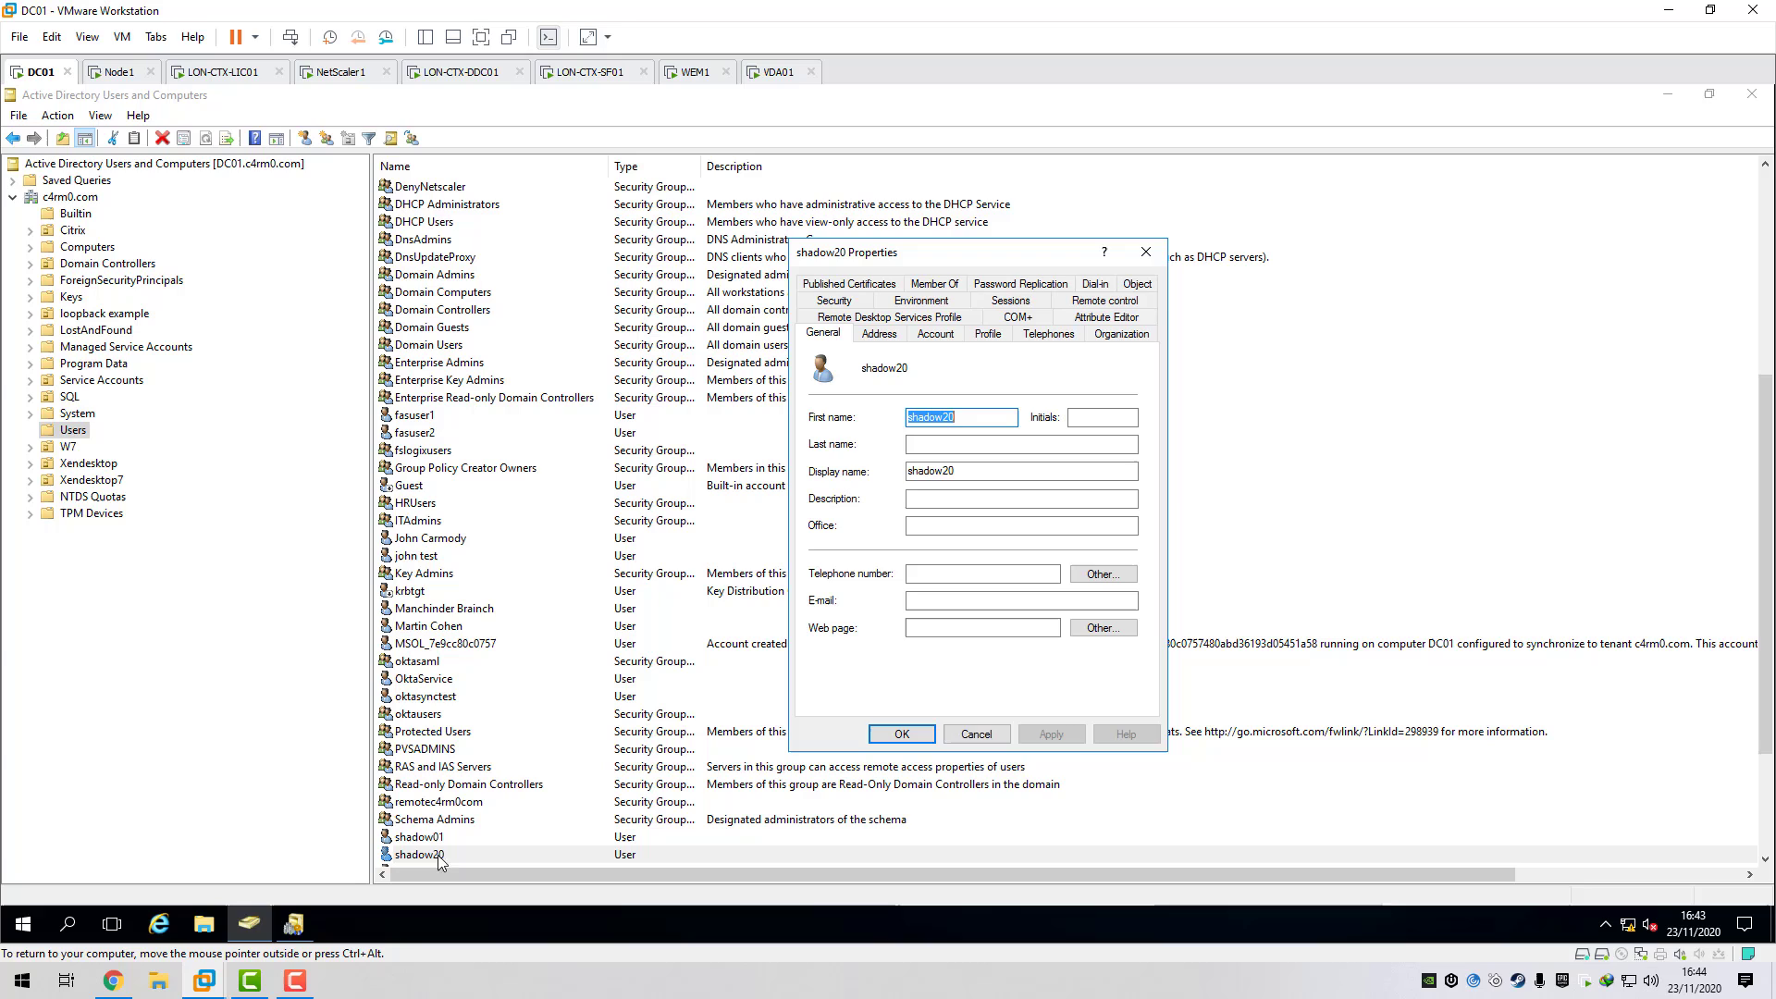
{"action": "left_click", "coordinate": [935, 333]}
{"action": "left_click", "coordinate": [853, 379]}
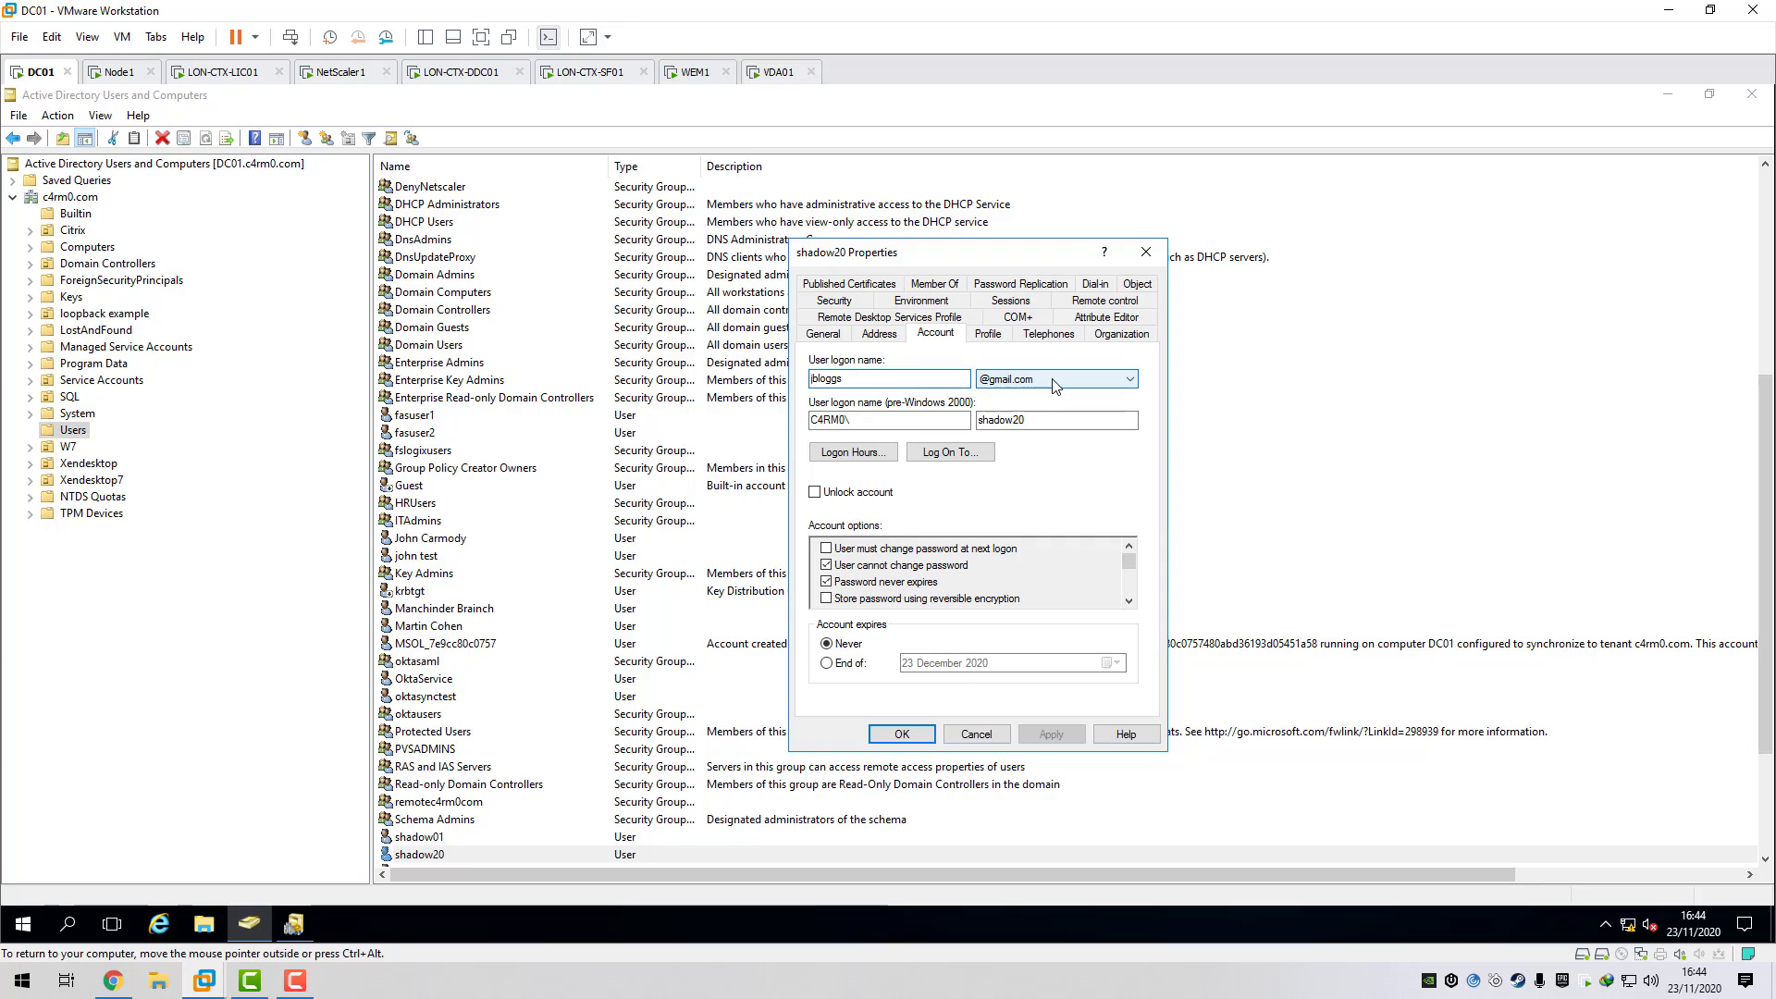
{"action": "left_click", "coordinate": [1037, 421]}
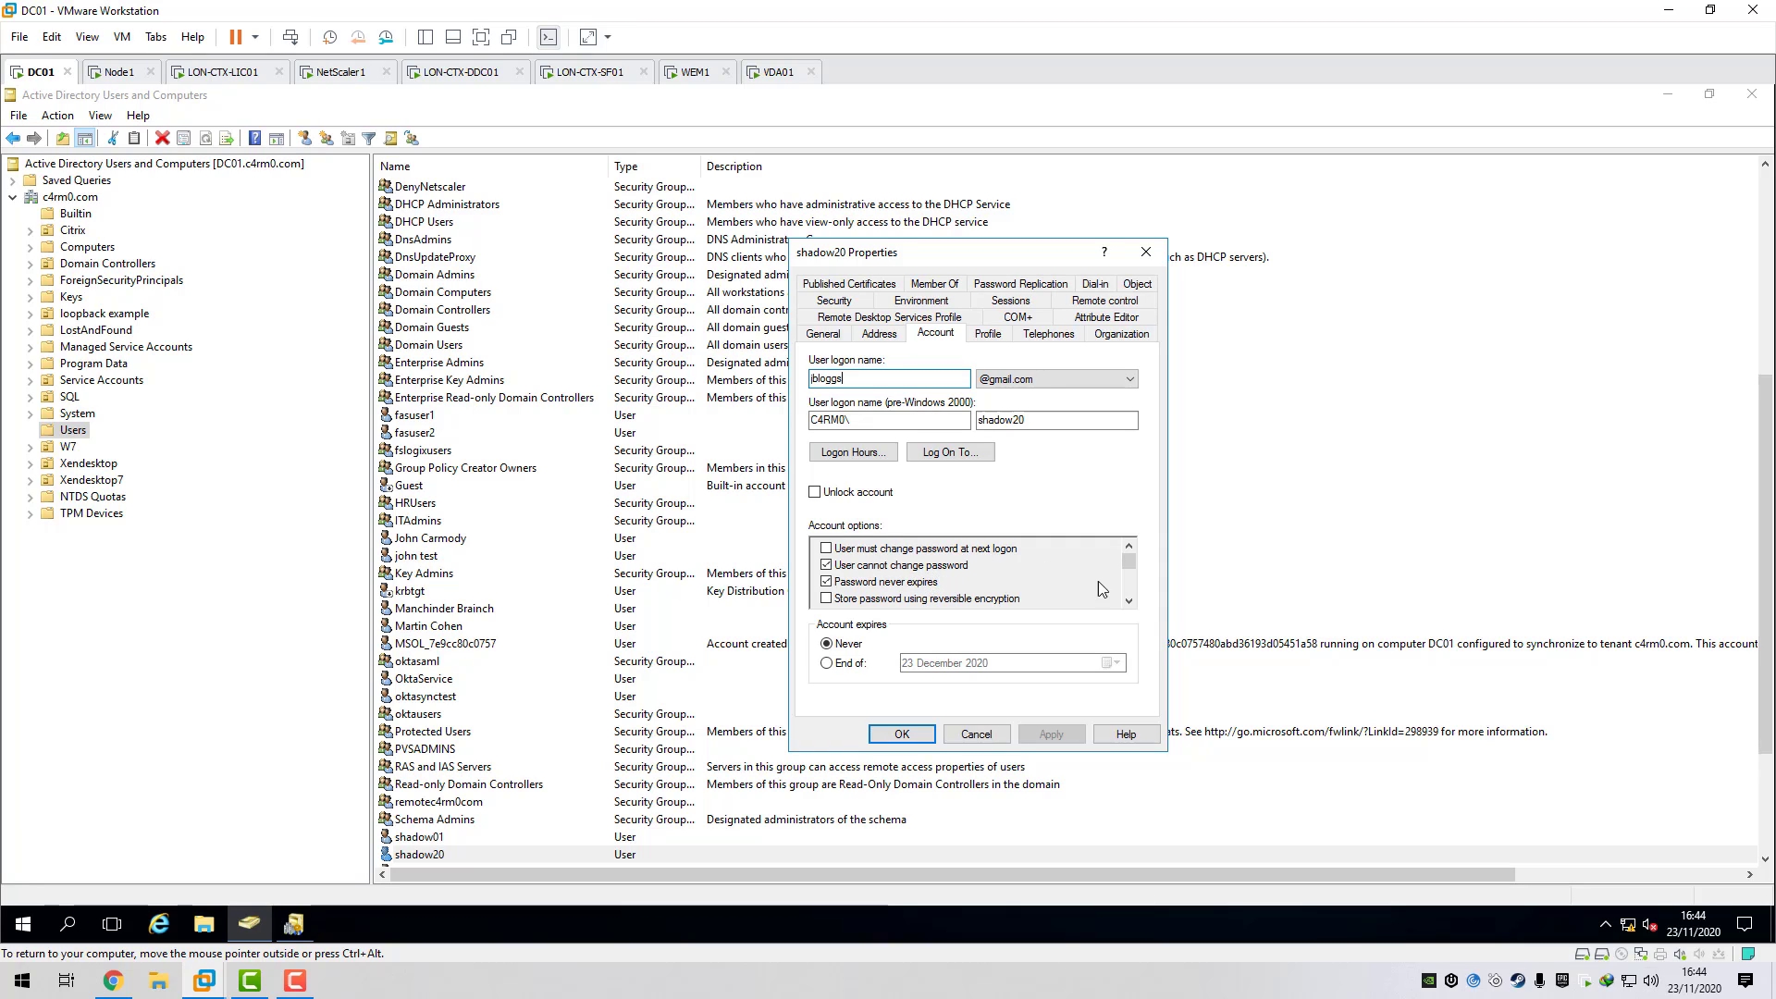
{"action": "left_click", "coordinate": [1129, 601]}
{"action": "left_click", "coordinate": [1129, 601]}
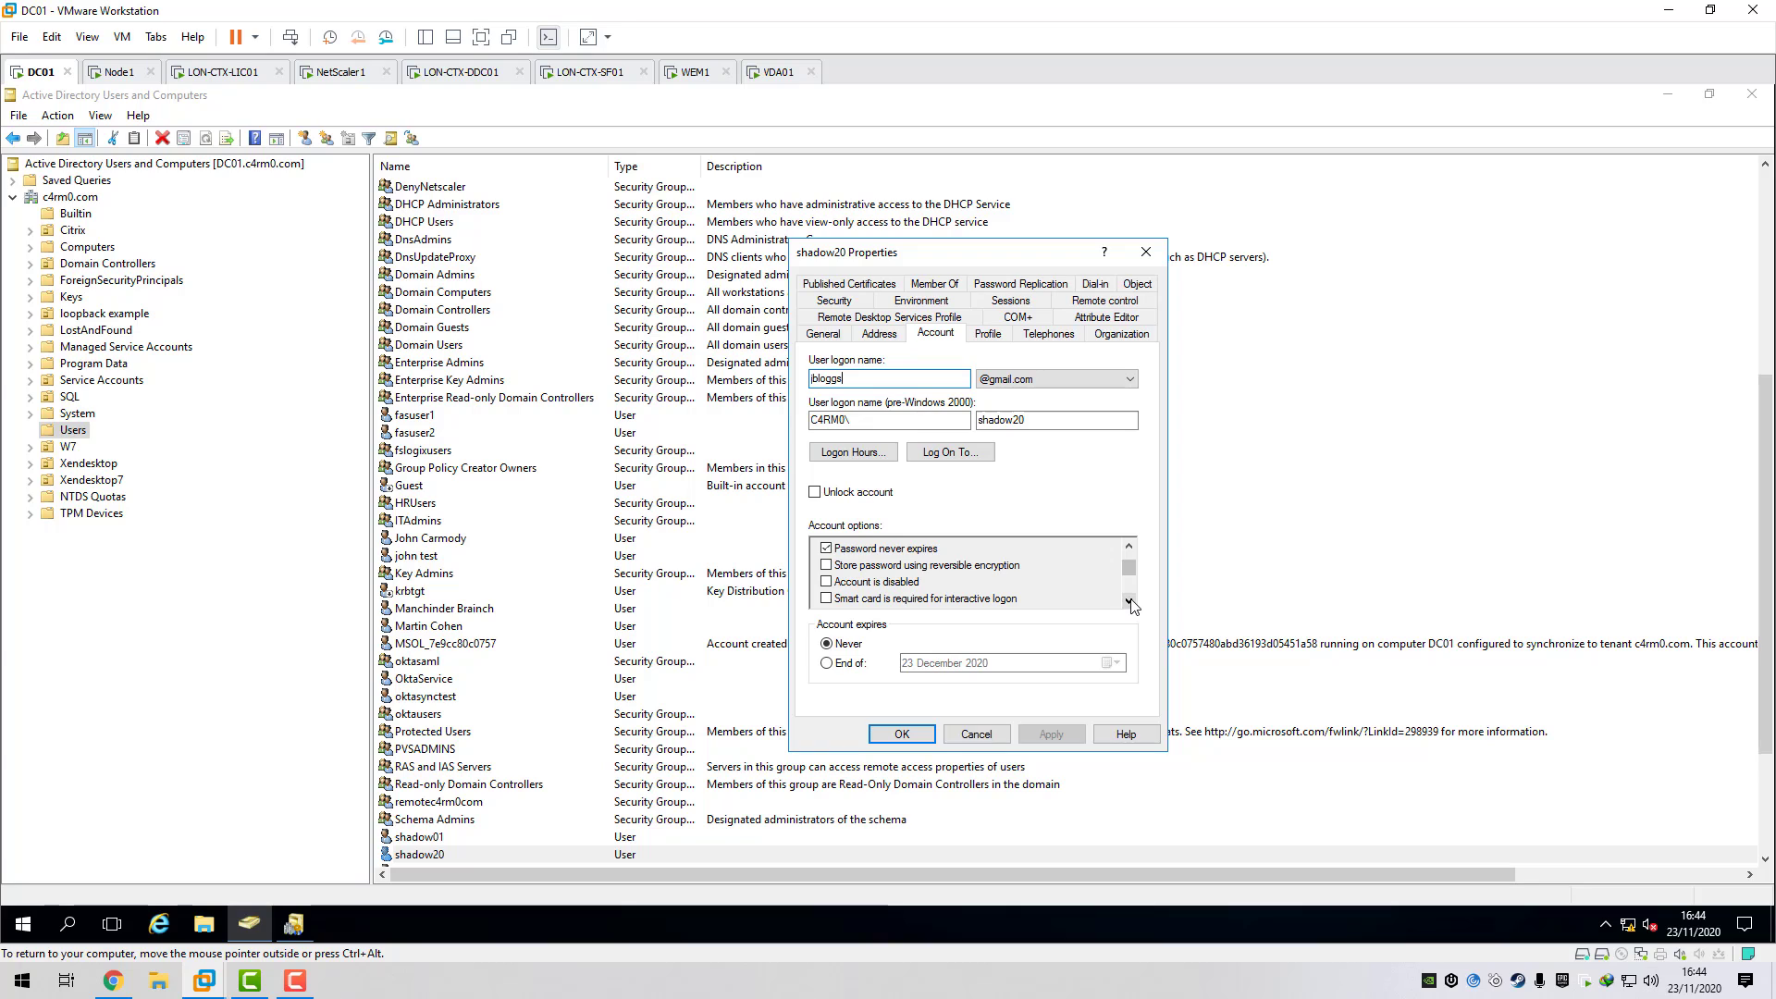
{"action": "left_click", "coordinate": [1129, 601]}
{"action": "left_click", "coordinate": [826, 581]}
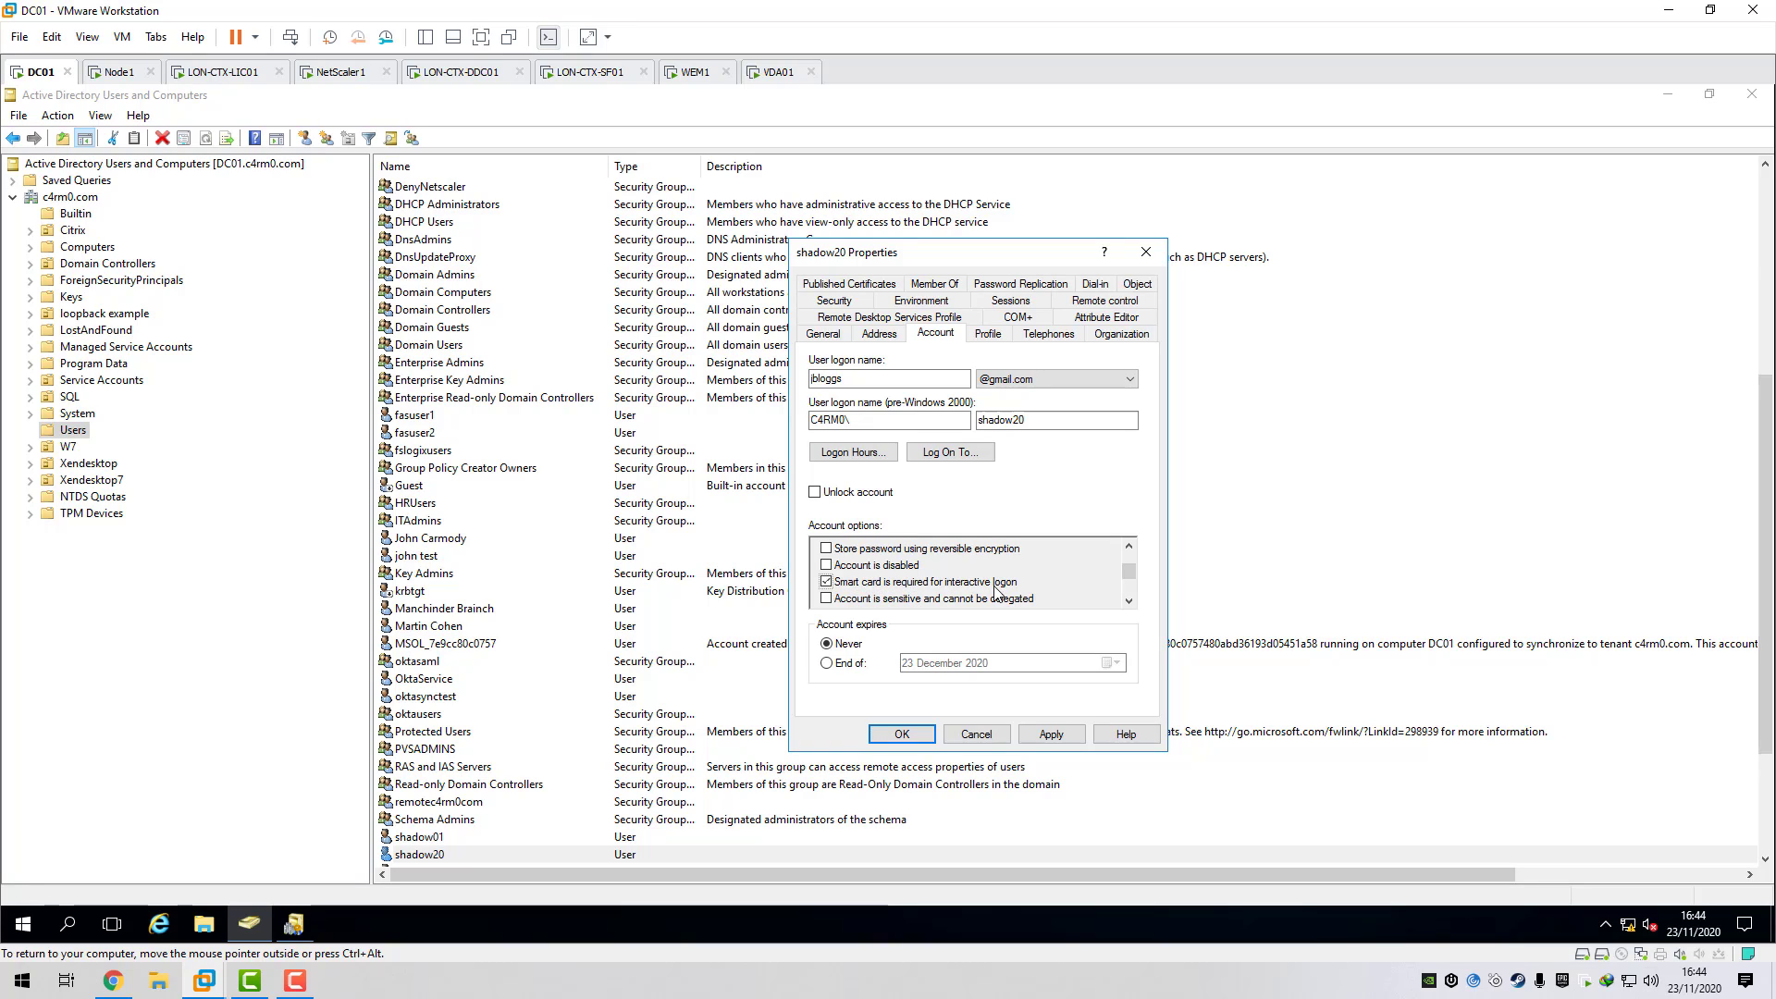
{"action": "left_click", "coordinate": [1052, 735]}
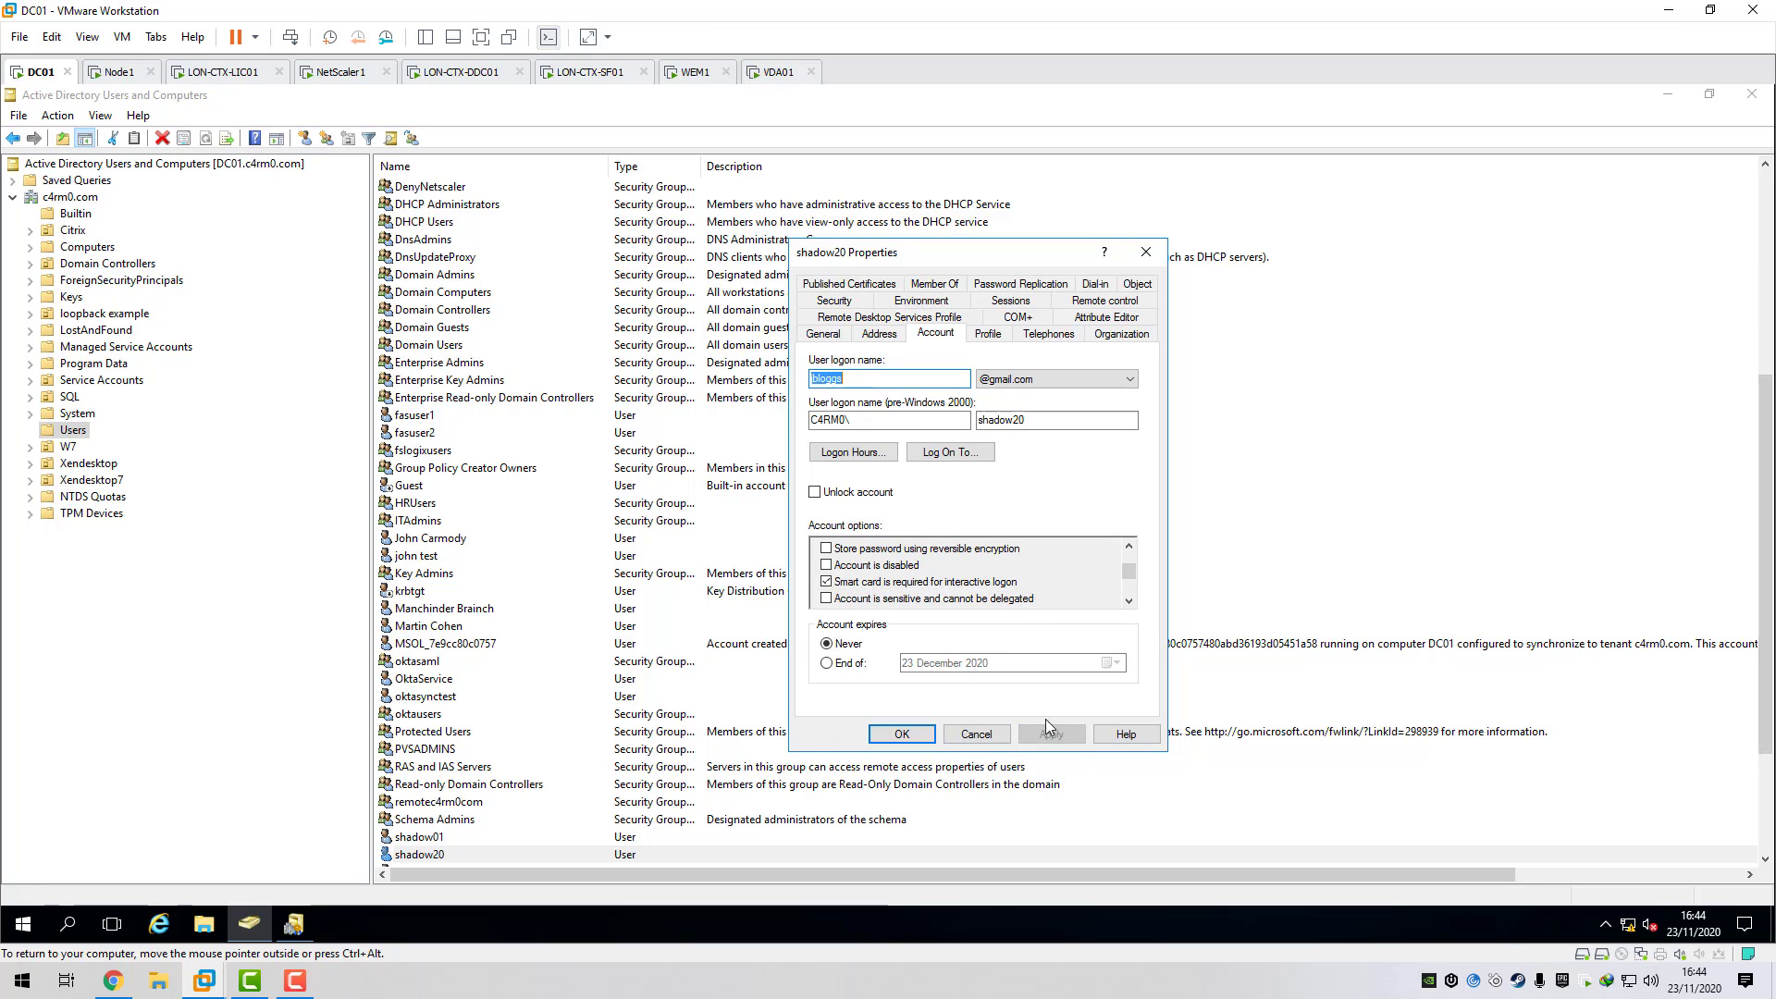
{"action": "left_click", "coordinate": [902, 735]}
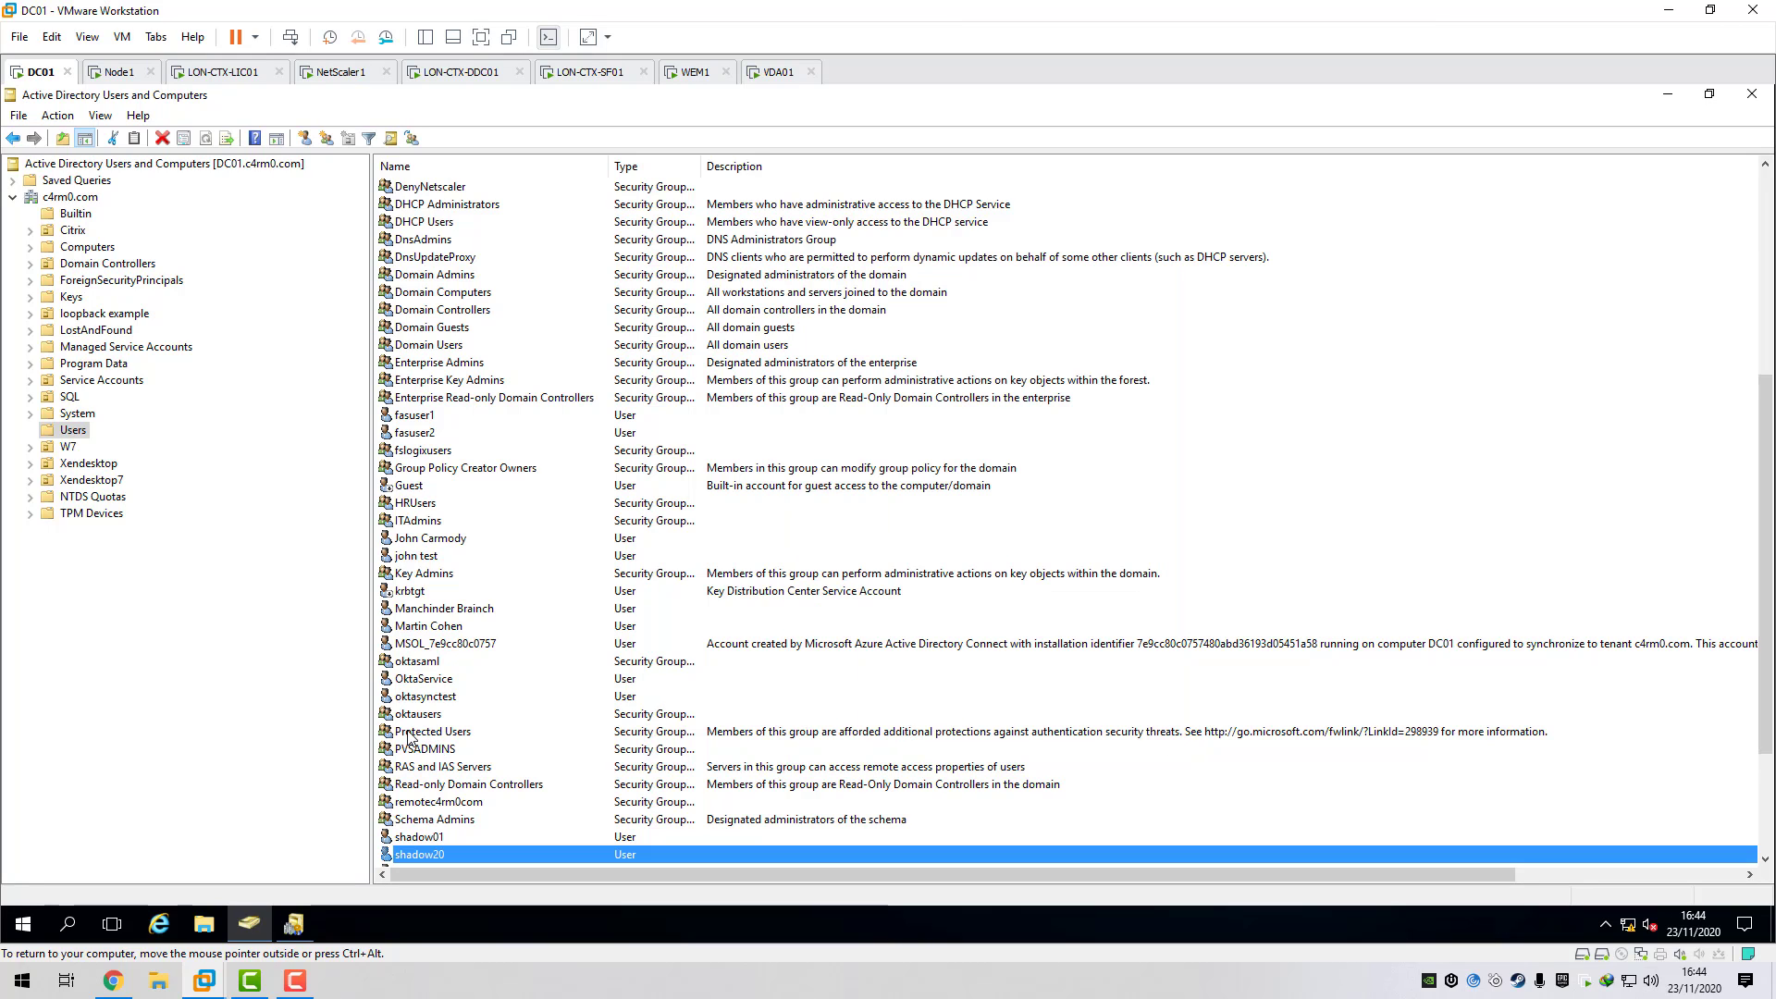
- Reopen shadow20's properties to verify the account settings, then close them
{"action": "double_click", "coordinate": [428, 854]}
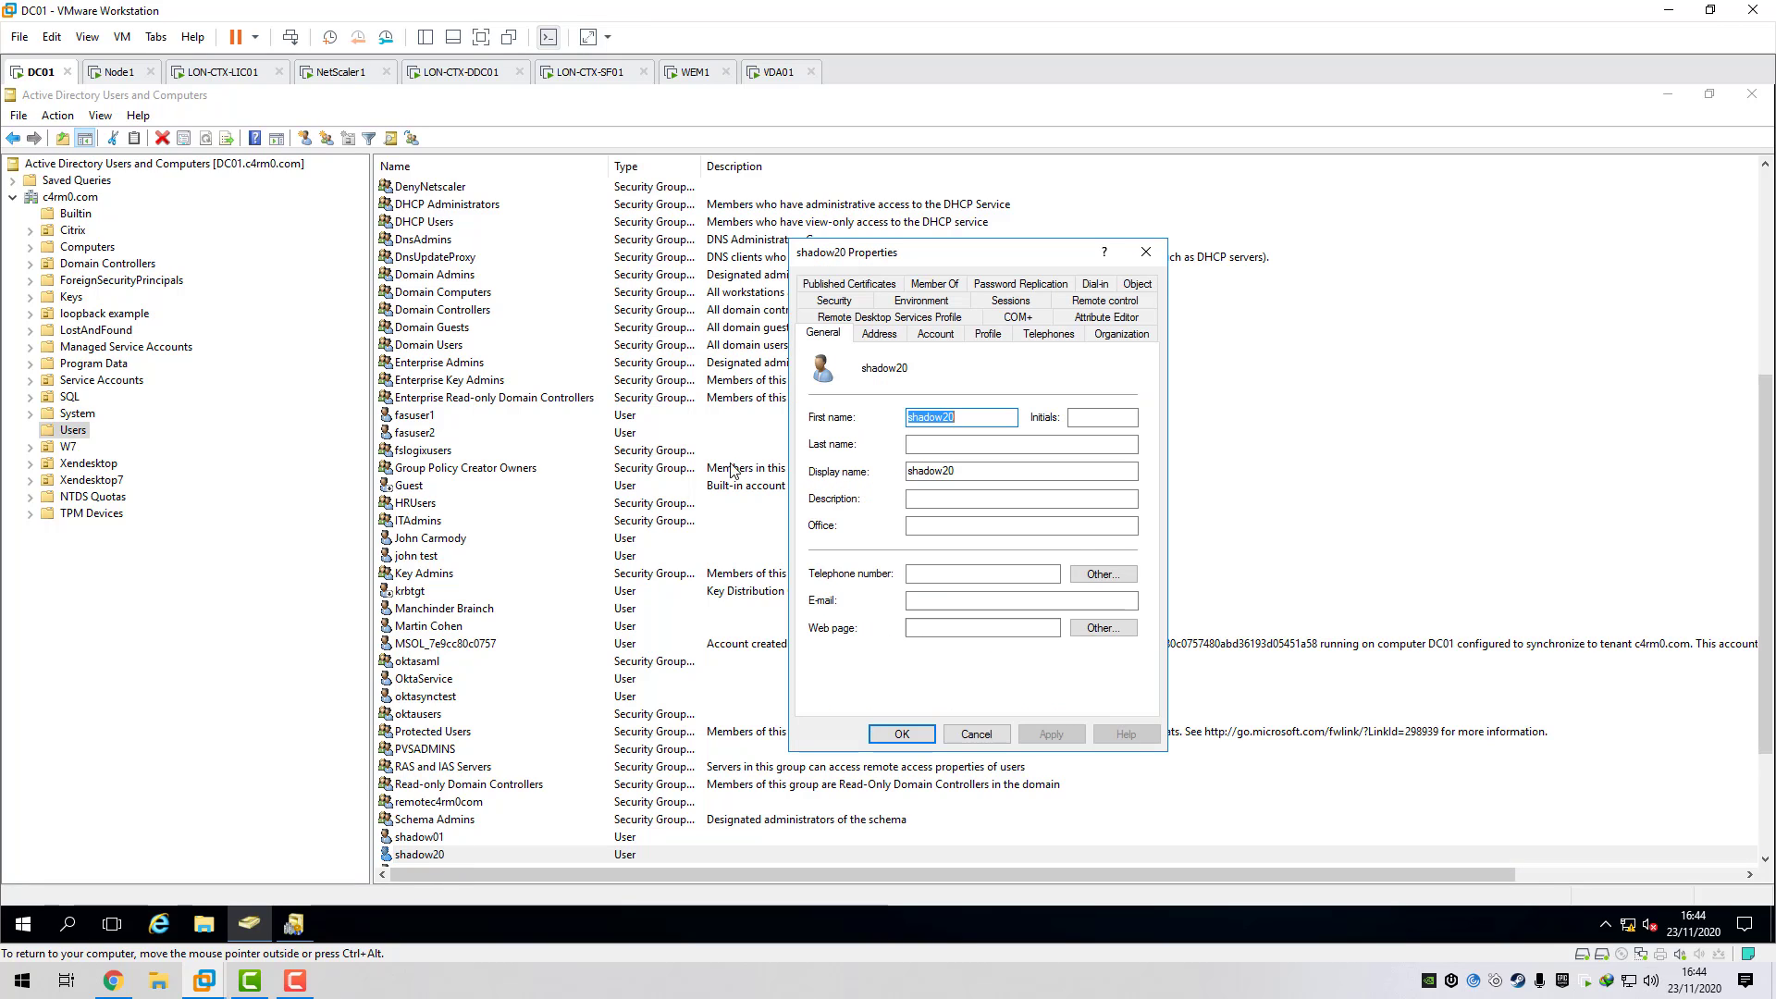
{"action": "left_click", "coordinate": [952, 340]}
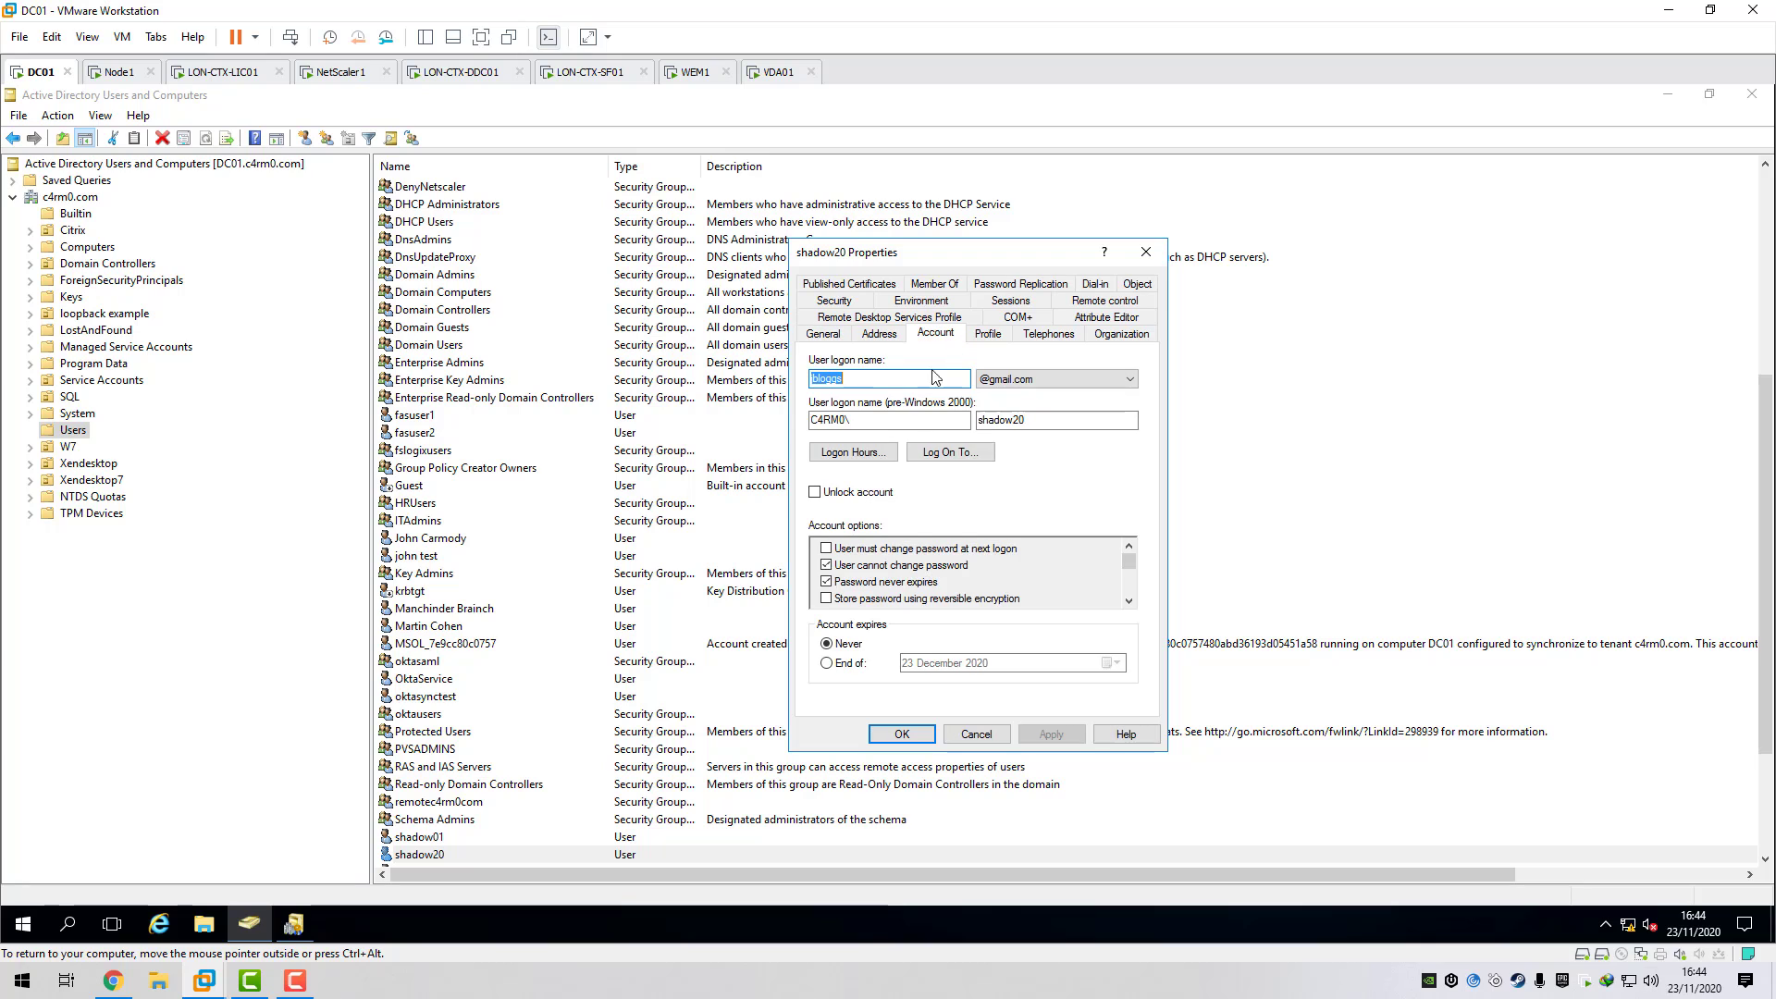
{"action": "left_click", "coordinate": [979, 737]}
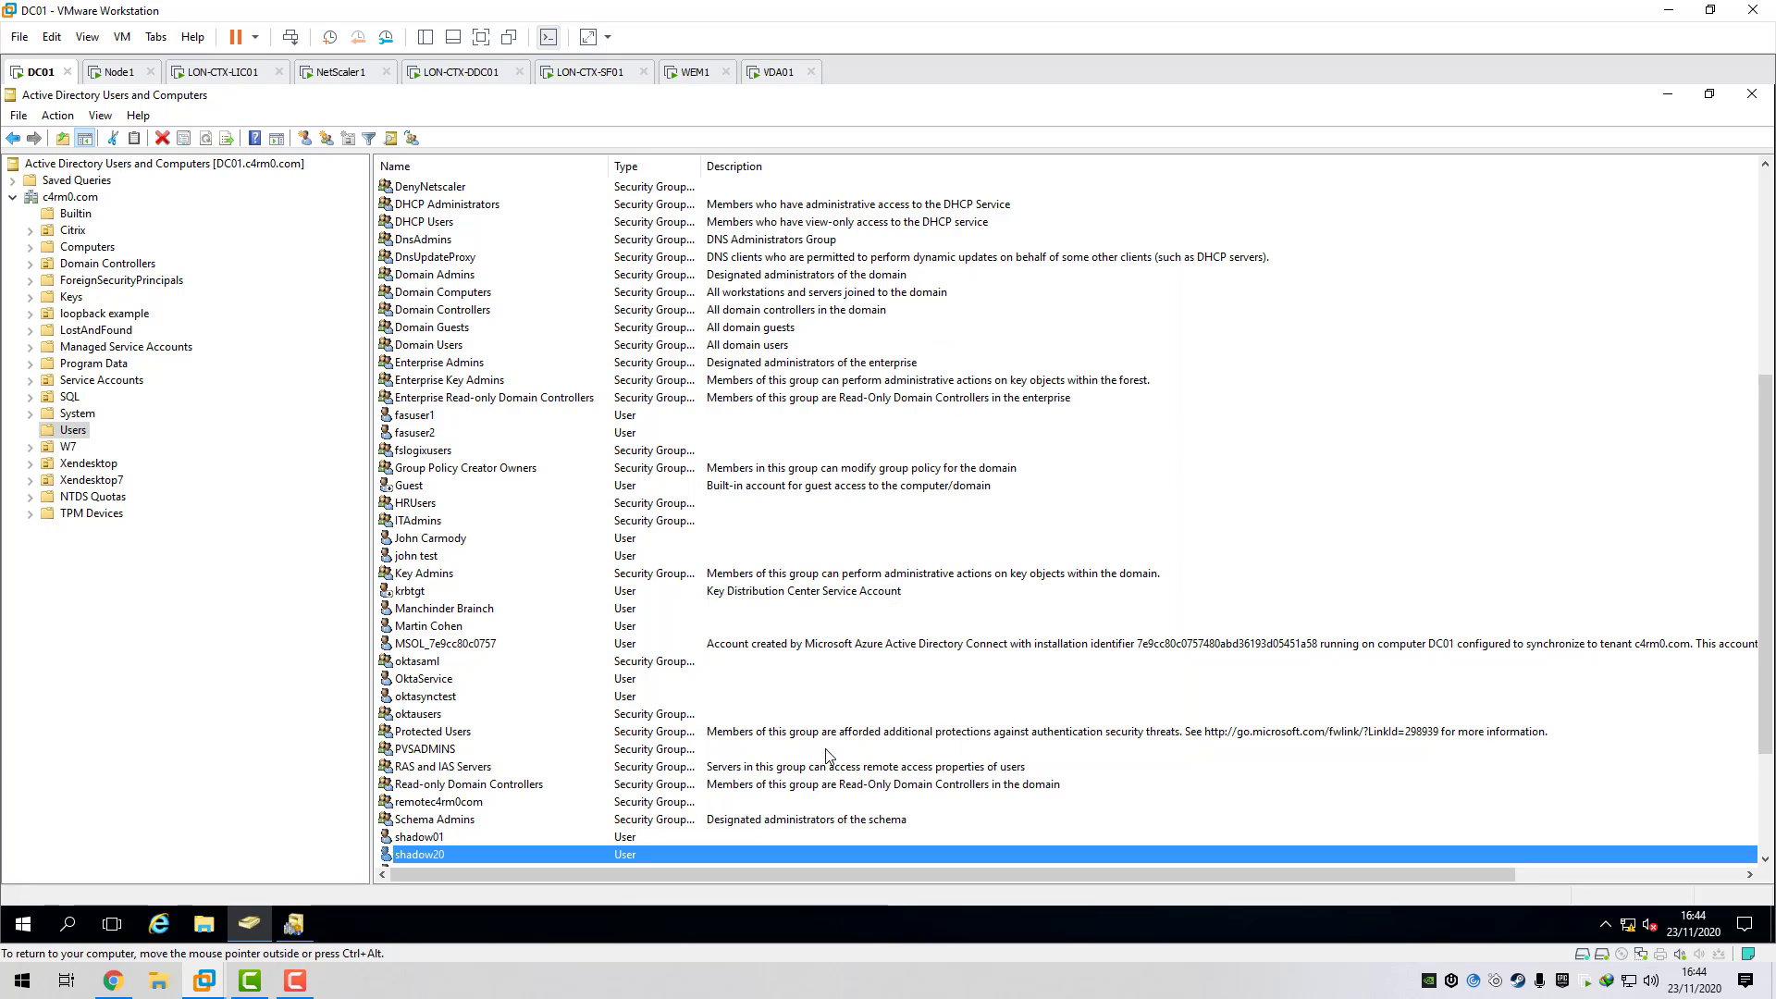
{"action": "left_click", "coordinate": [206, 984]}
- Add gmail.com as a trusted domain for the c4rm0fas store's username and password authentication
{"action": "left_click", "coordinate": [1093, 873]}
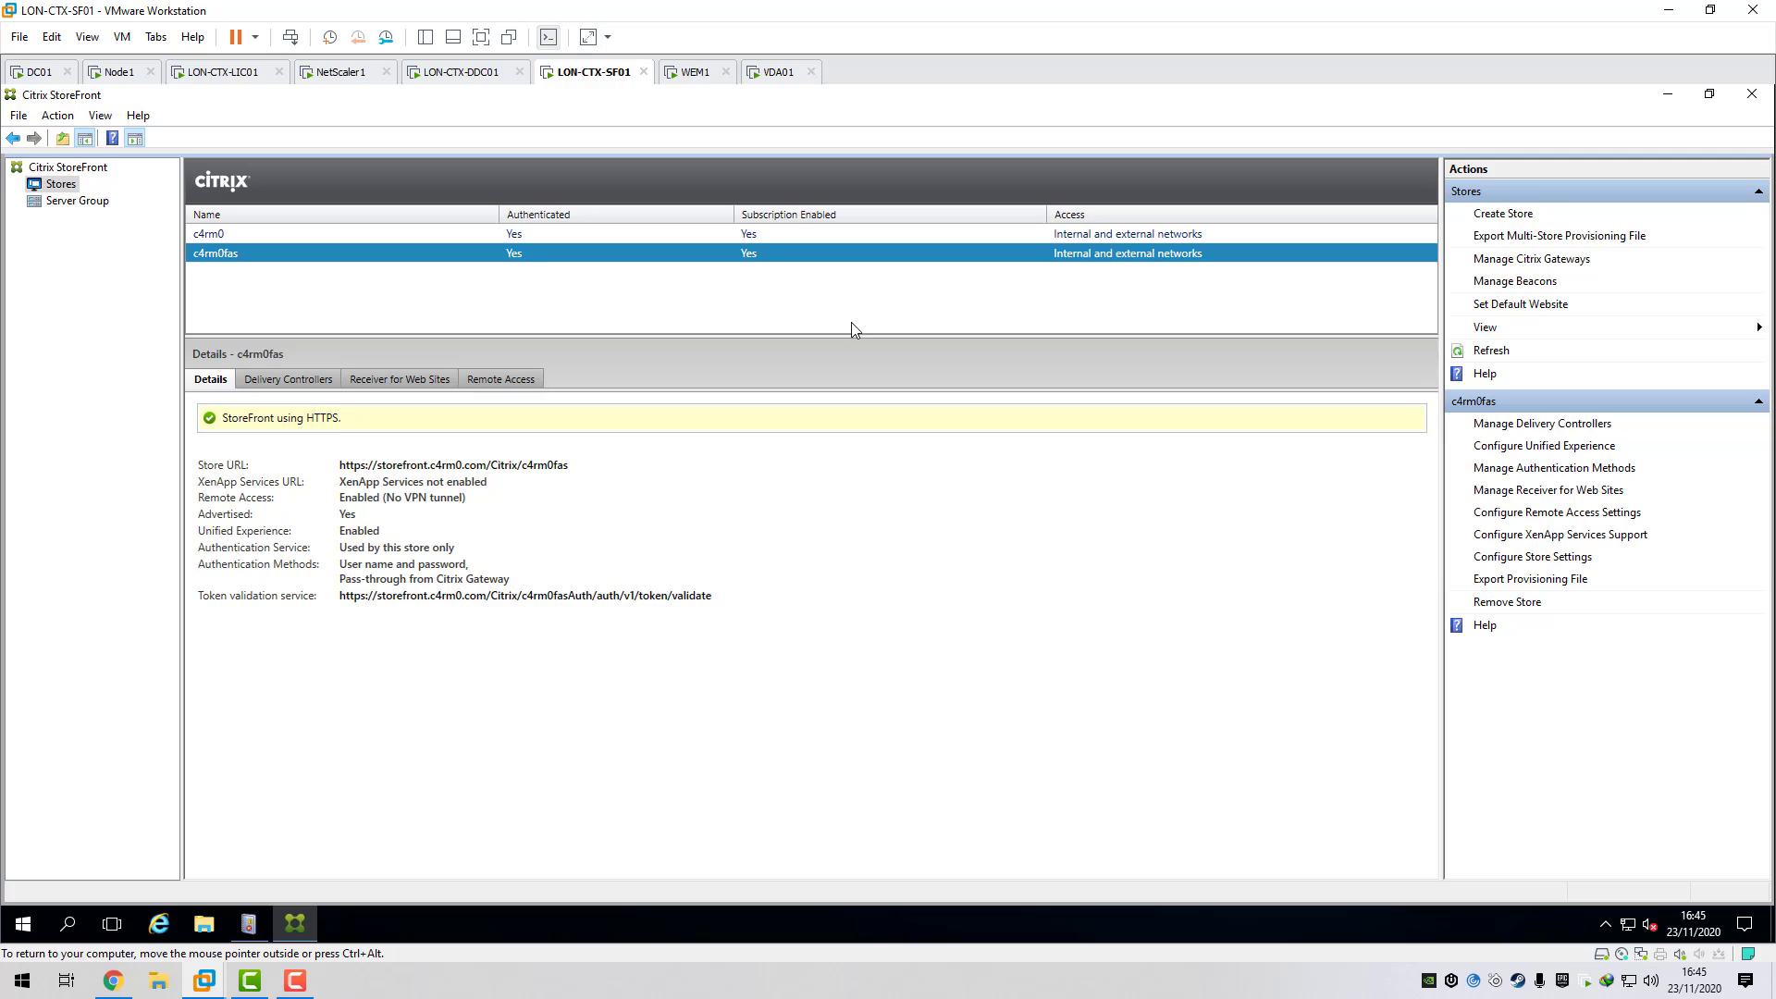
{"action": "left_click", "coordinate": [1507, 470]}
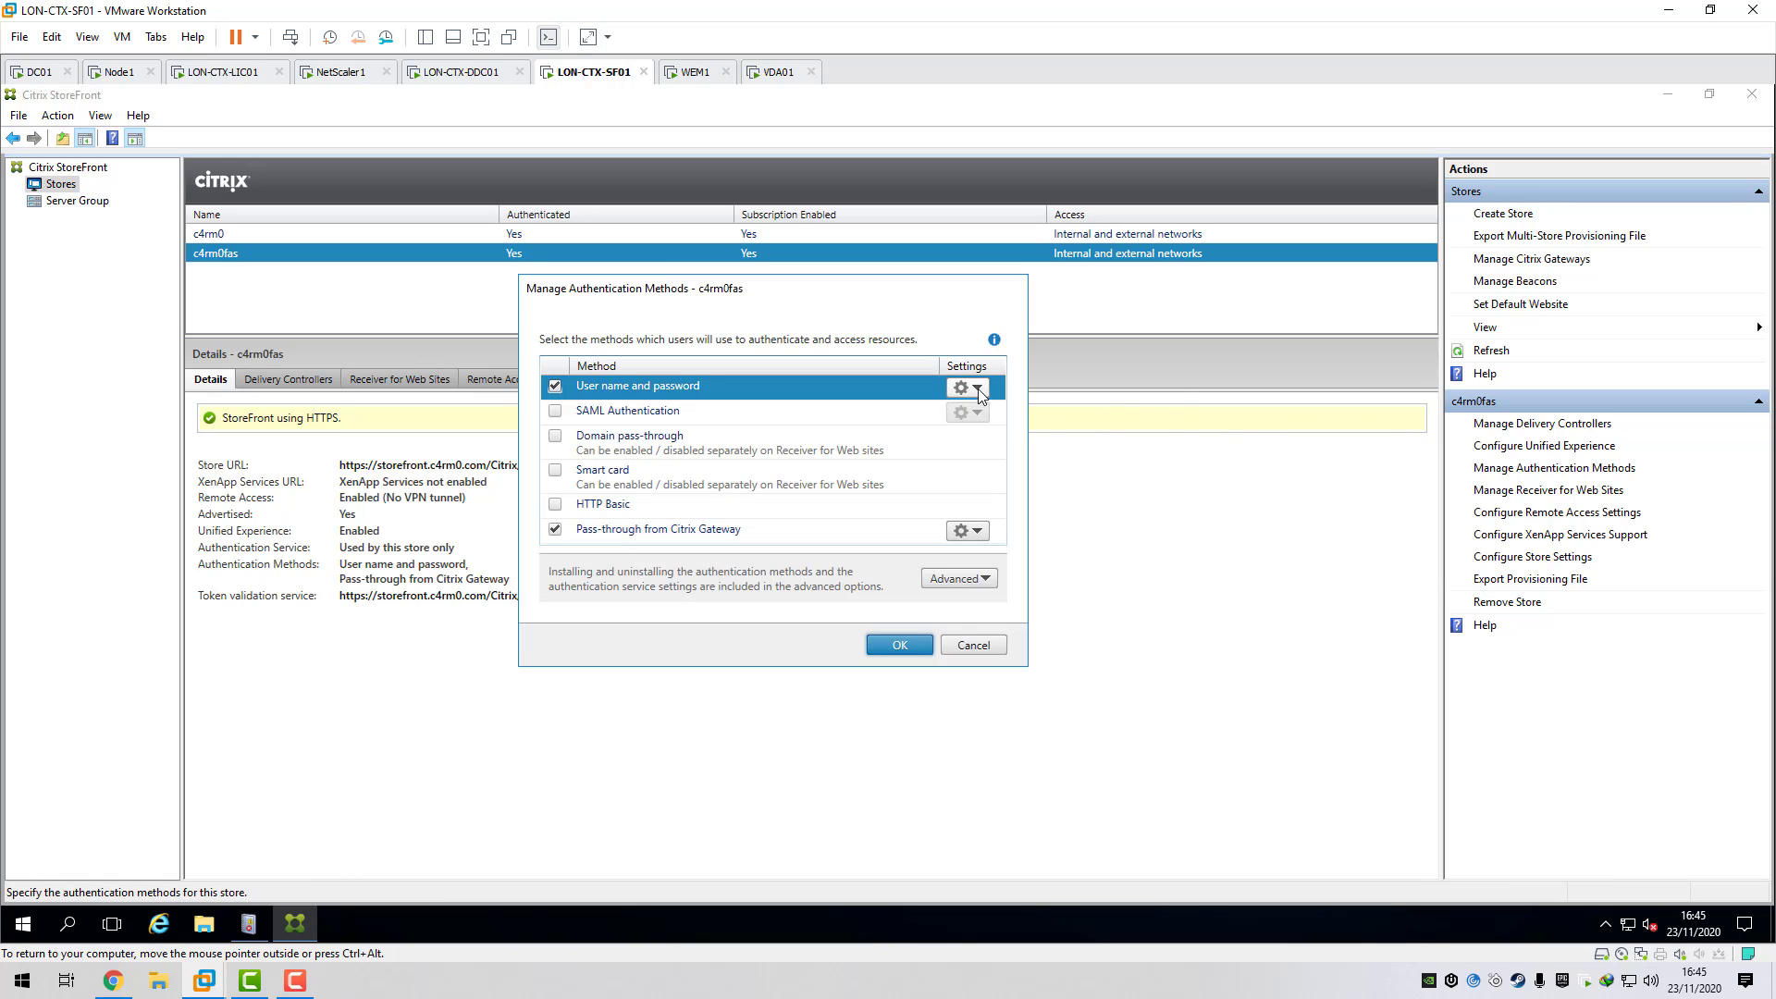
{"action": "left_click", "coordinate": [978, 388]}
{"action": "left_click", "coordinate": [1026, 411]}
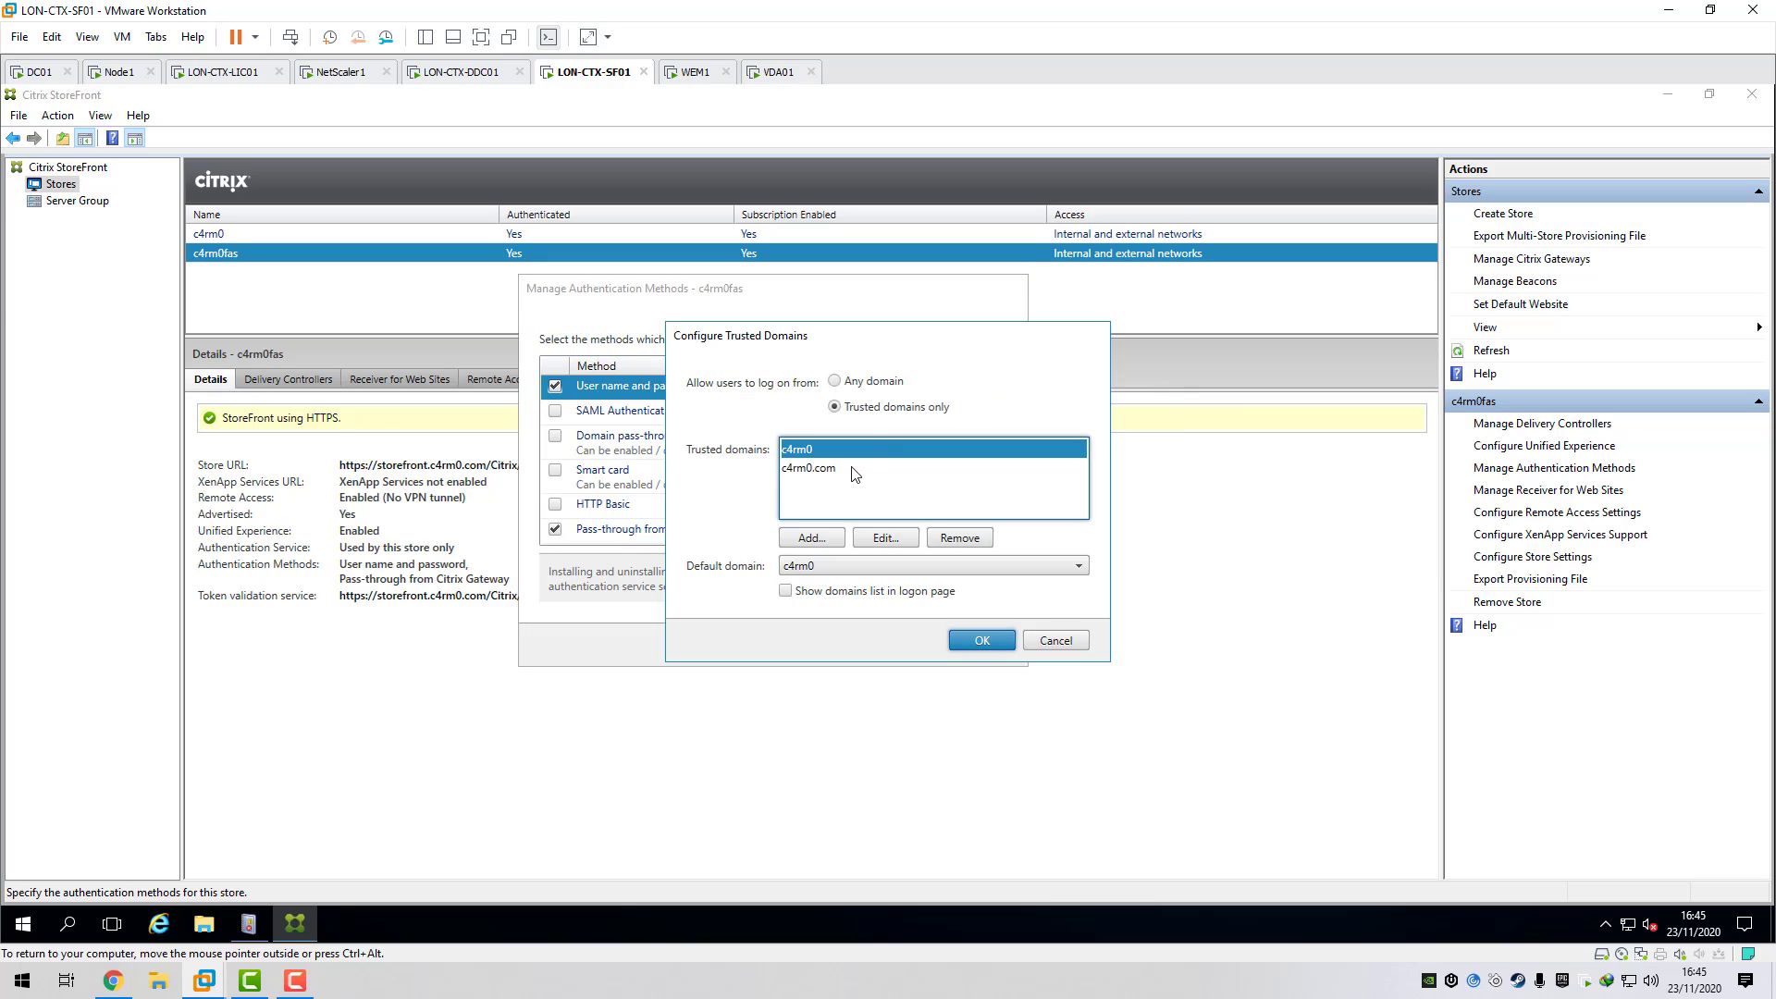
{"action": "left_click", "coordinate": [810, 538]}
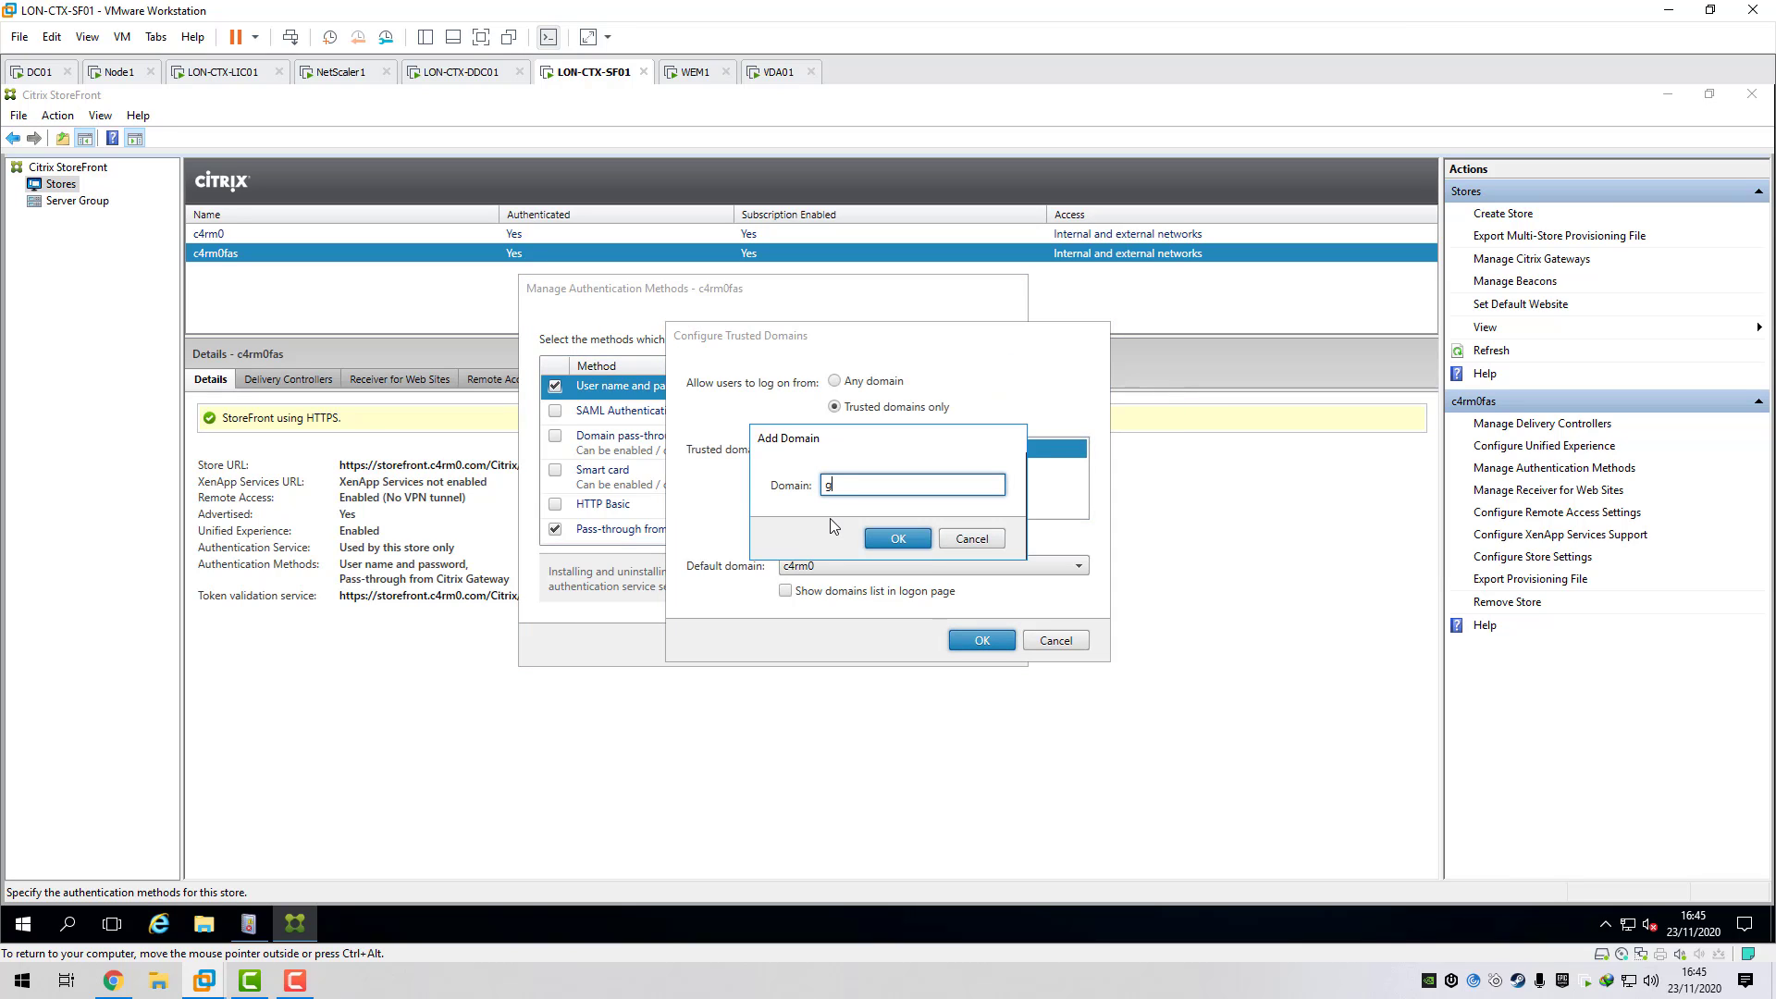
{"action": "type", "text": "gmail.com"}
{"action": "left_click", "coordinate": [903, 539]}
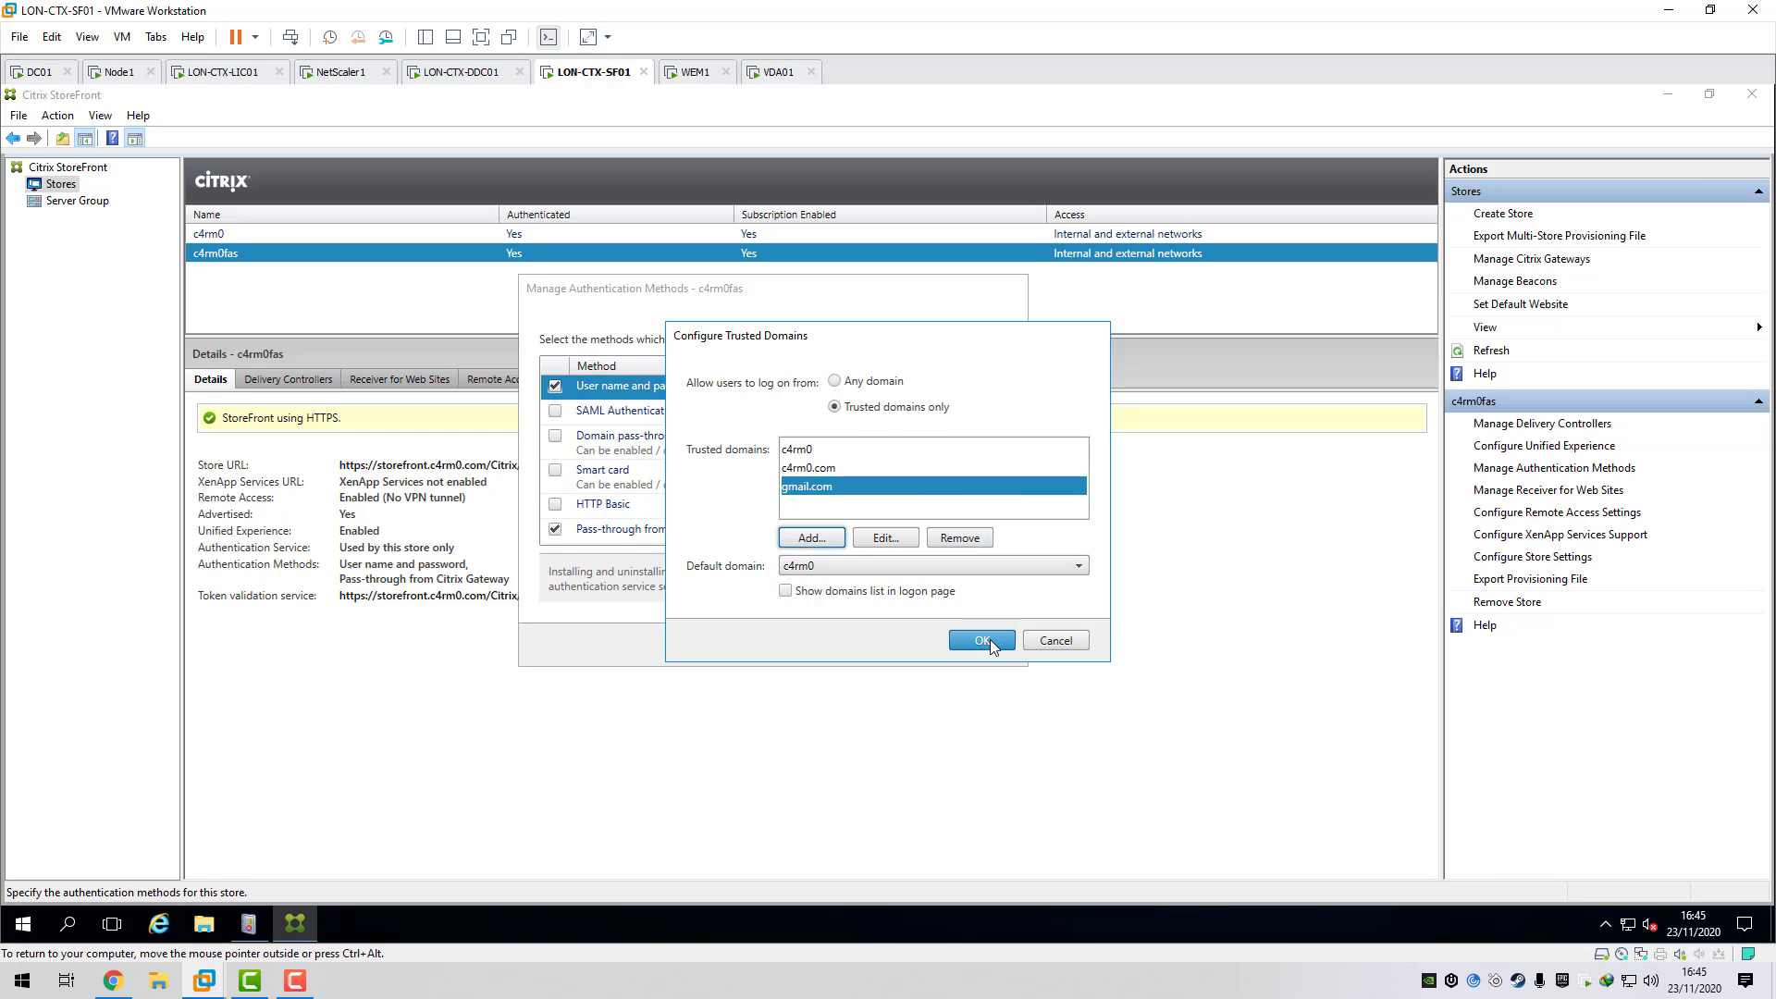
{"action": "left_click", "coordinate": [988, 638]}
{"action": "left_click", "coordinate": [902, 644]}
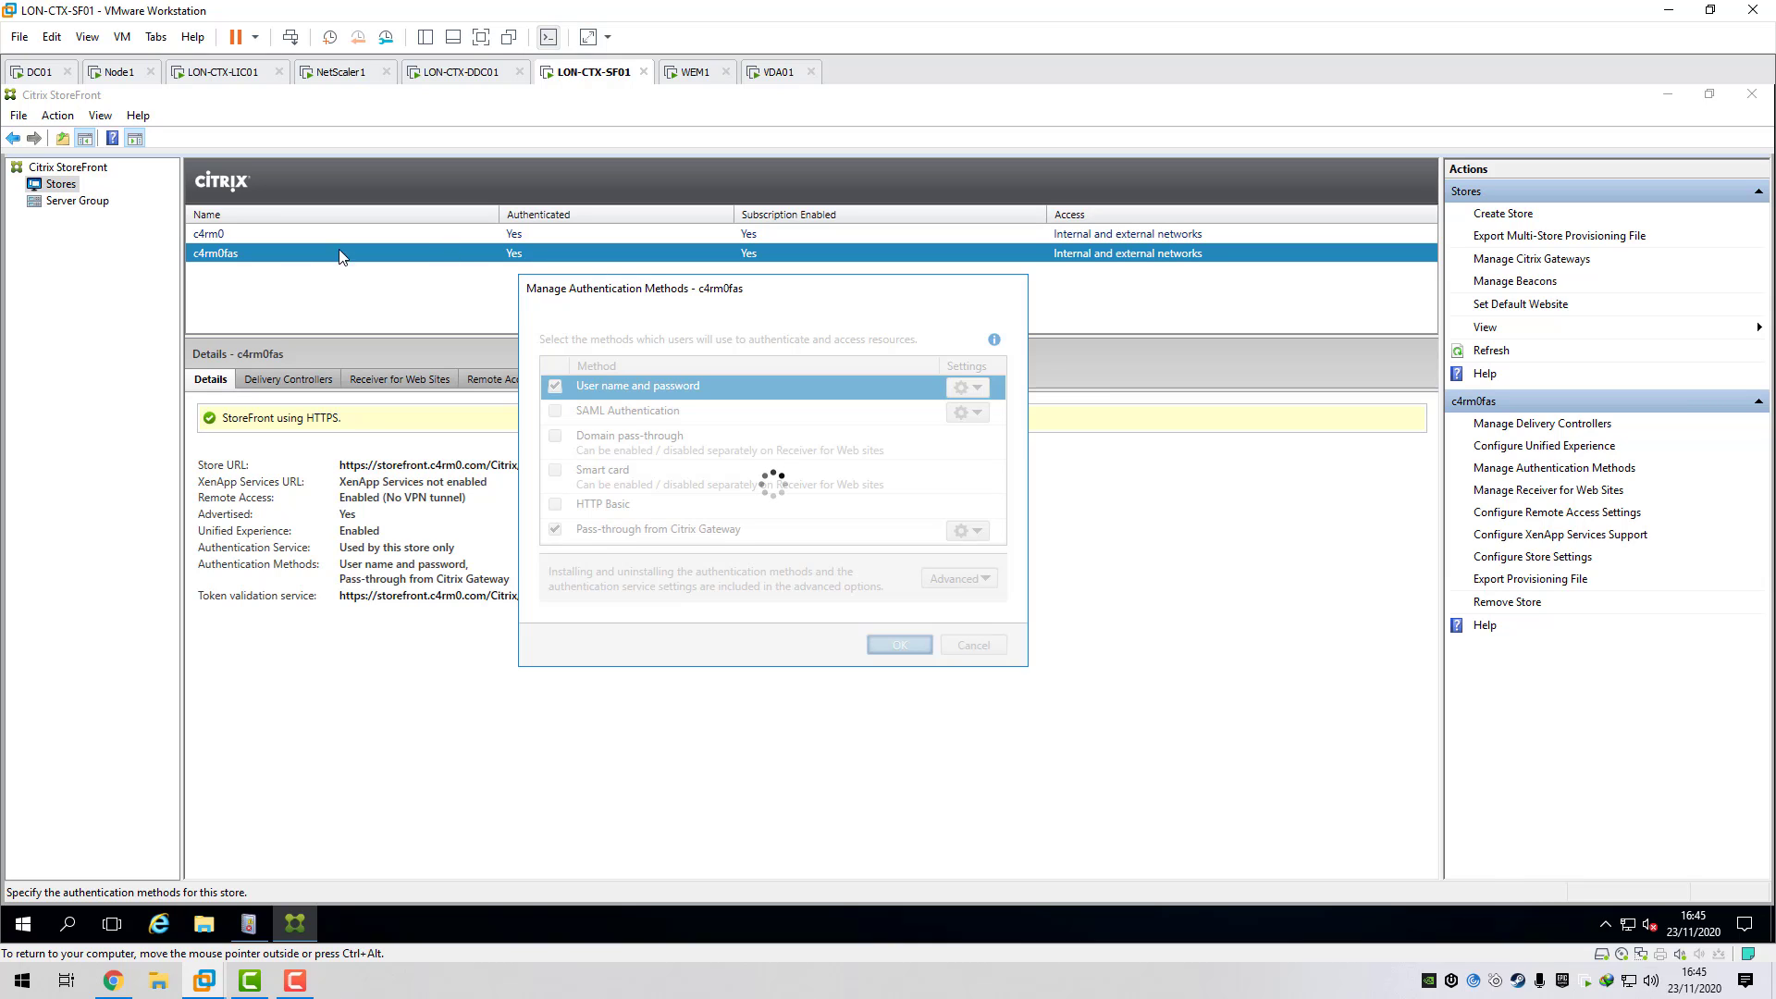
{"action": "left_click", "coordinate": [78, 202]}
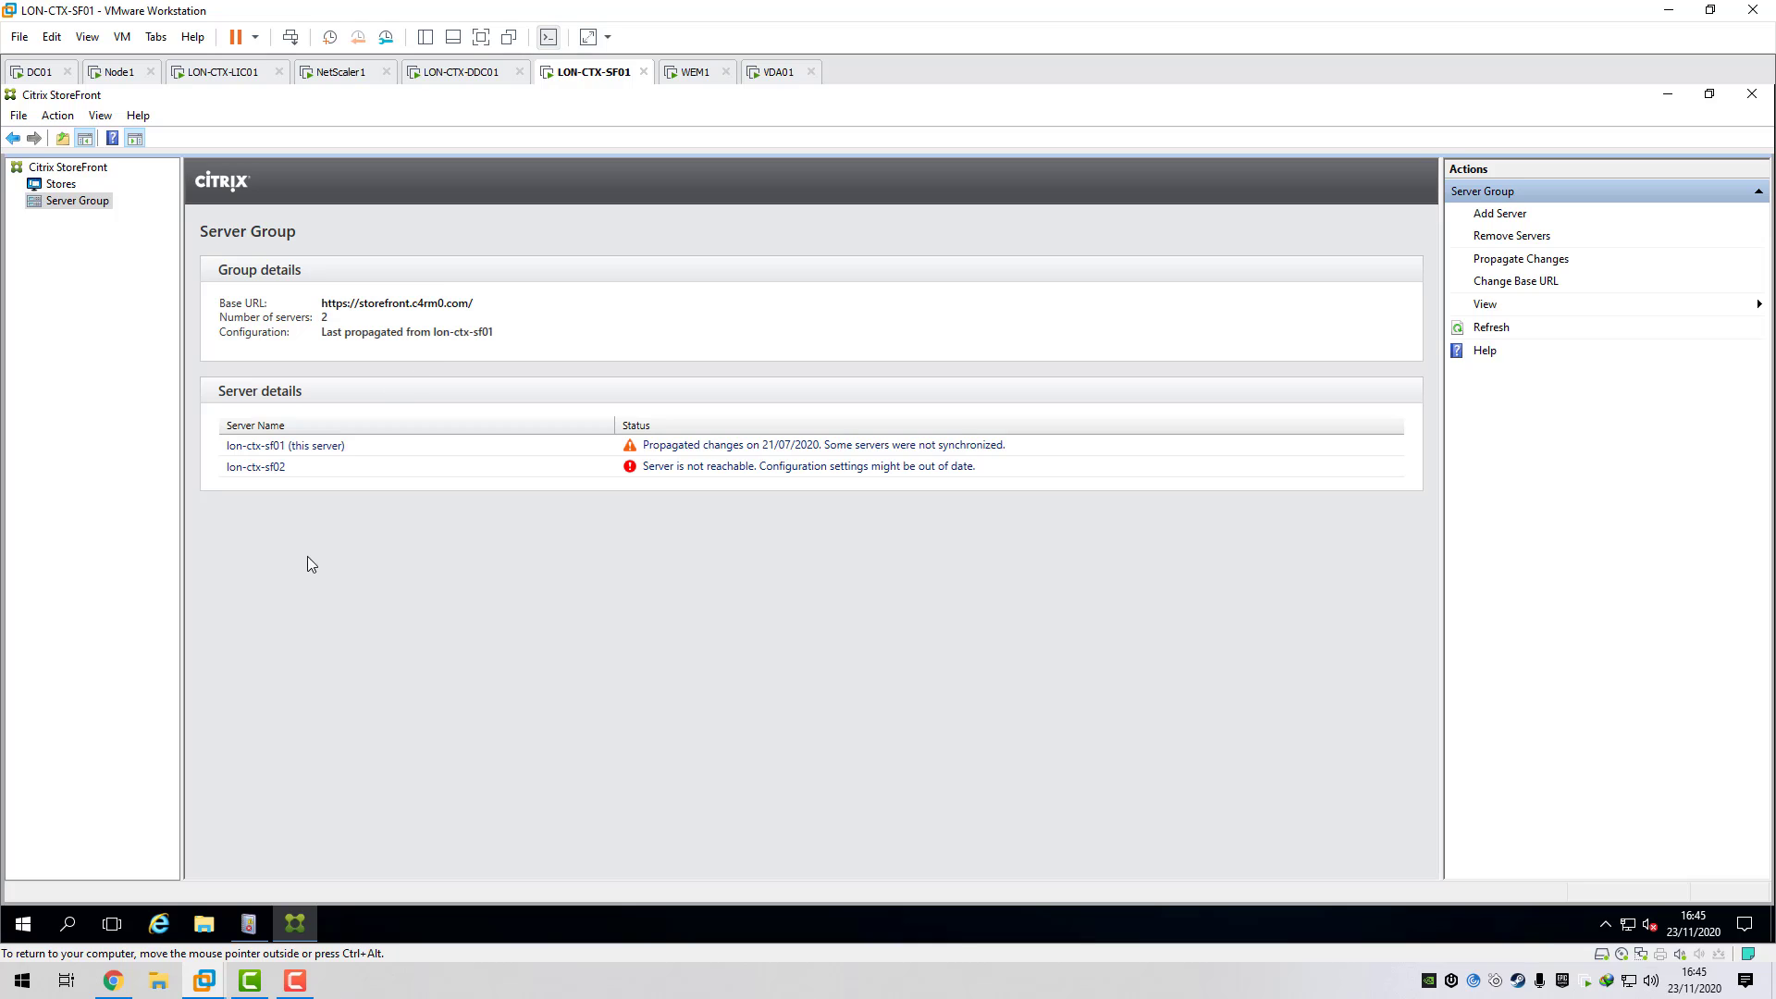
- Sign out of the Okta admin console and browse to remote.c4rm0.com in a new tab
{"action": "left_click", "coordinate": [114, 984]}
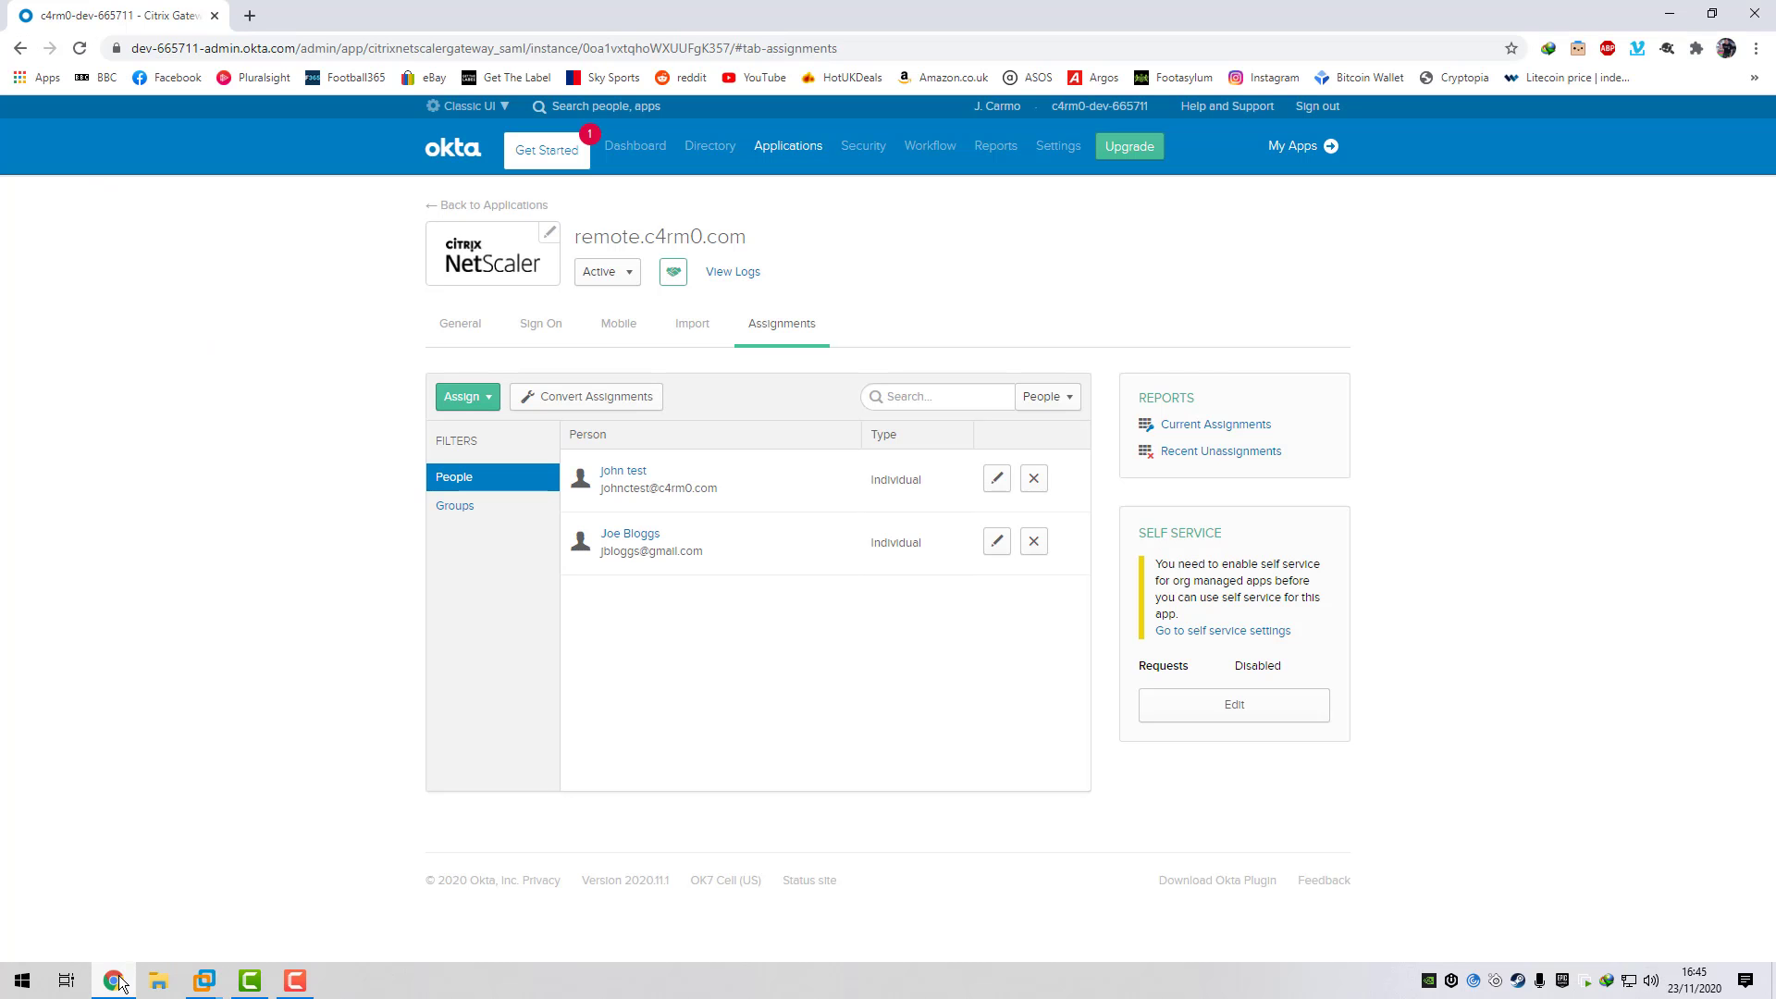
{"action": "left_click", "coordinate": [1313, 106]}
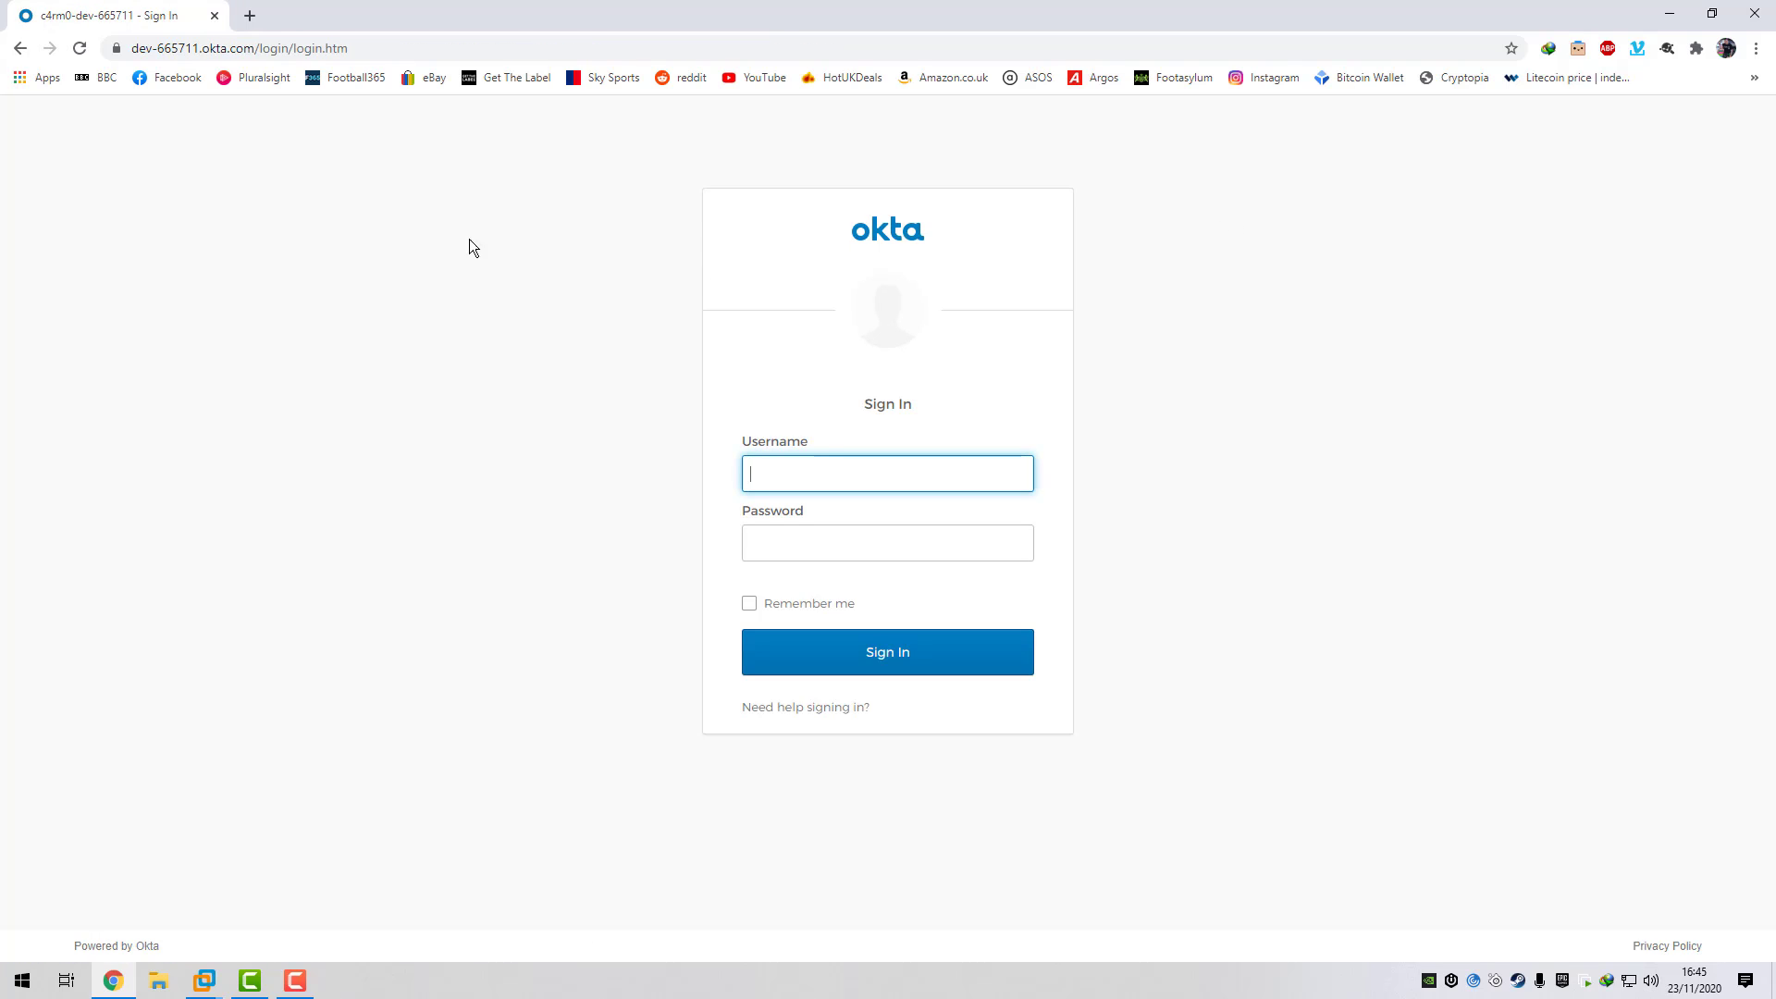
{"action": "left_click", "coordinate": [250, 17]}
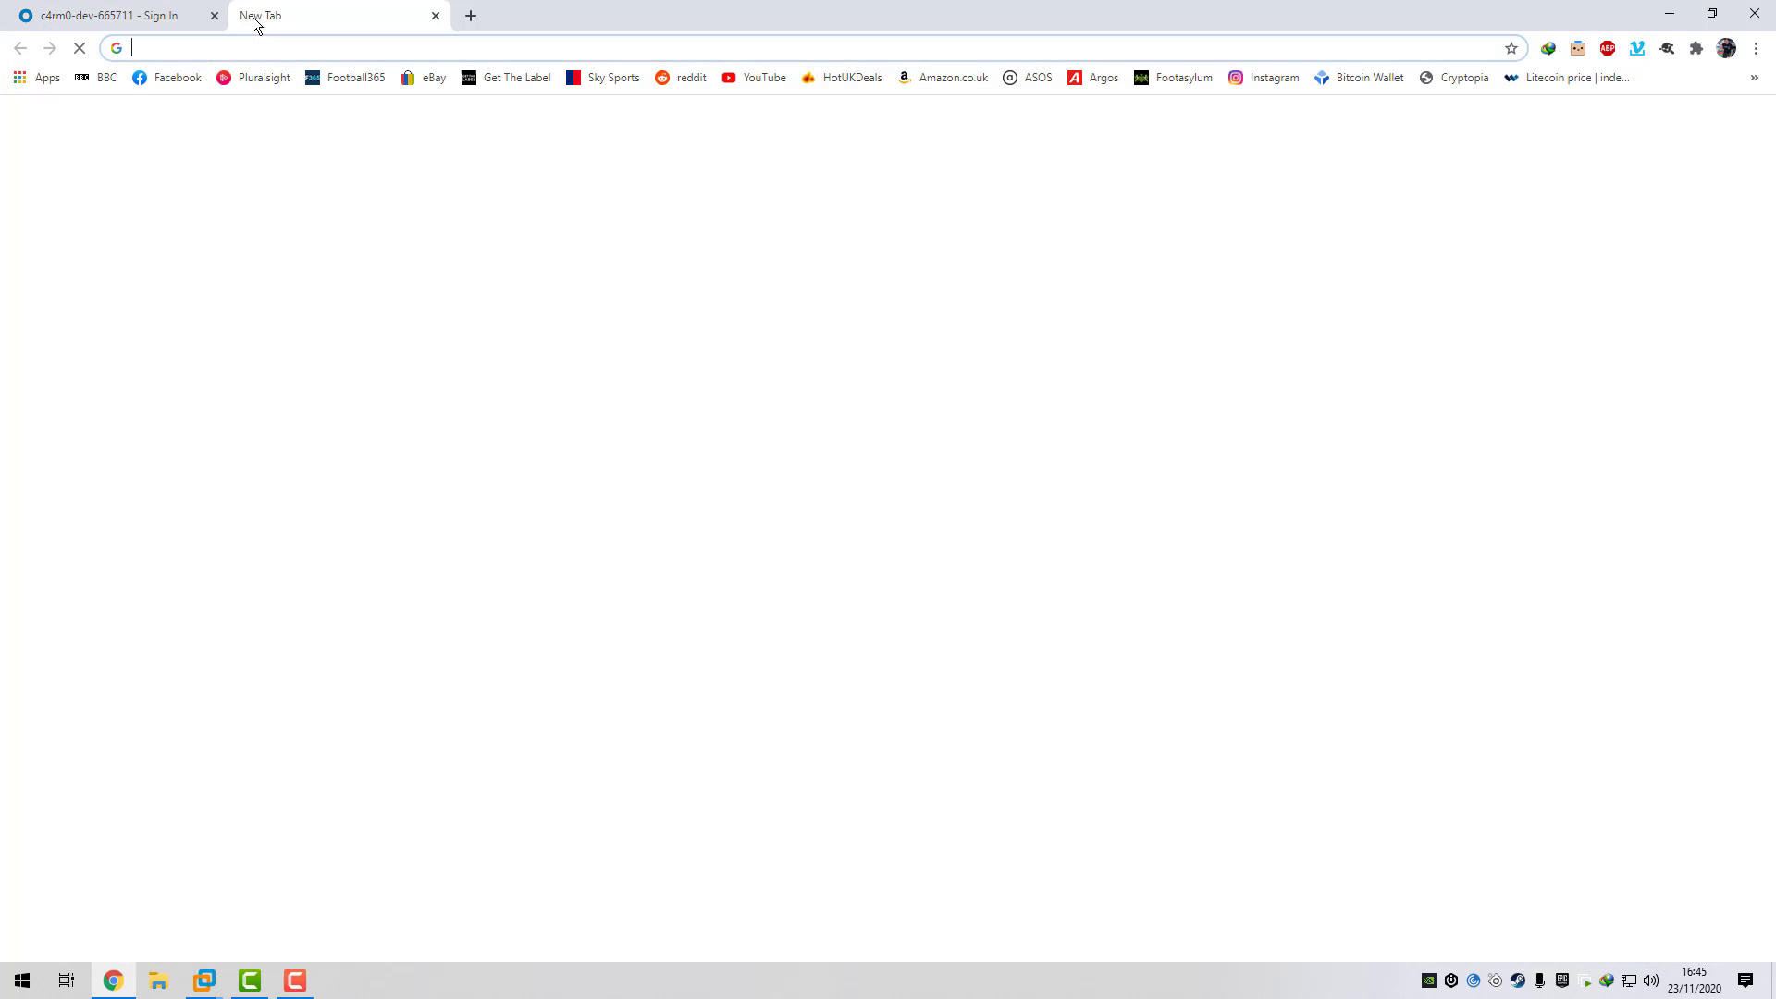
{"action": "type", "text": "remote.c4rm0.com"}
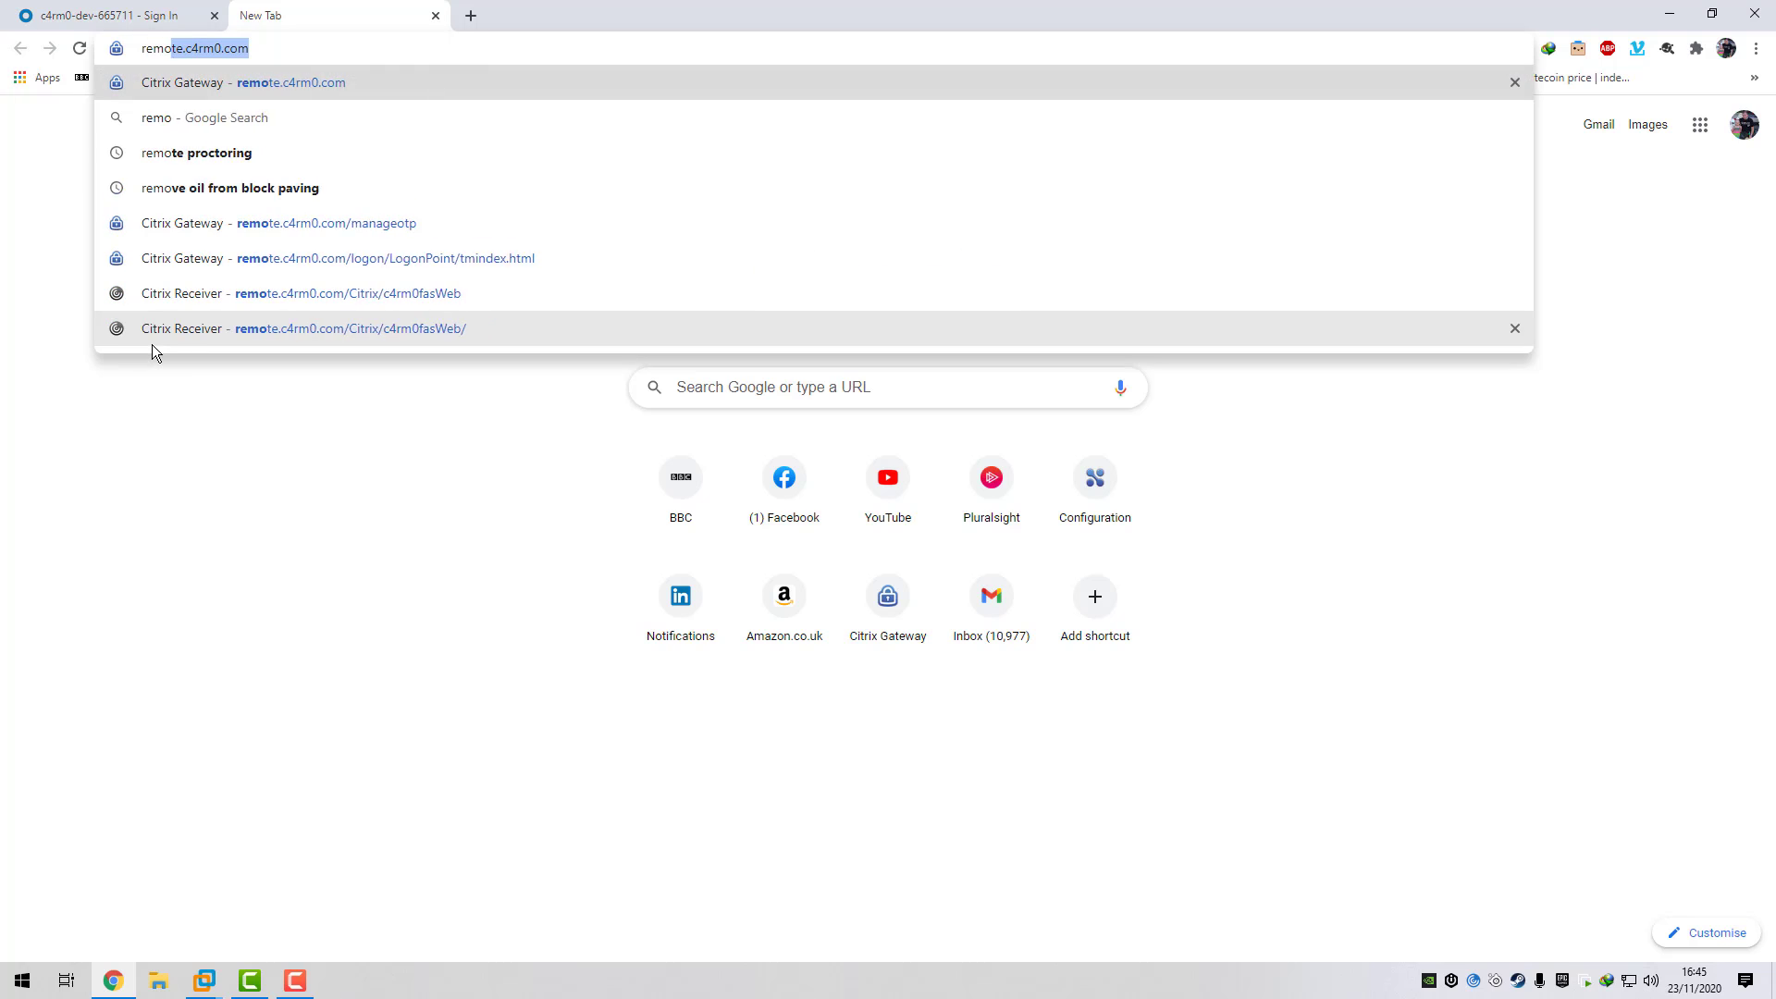
{"action": "key", "text": "Return"}
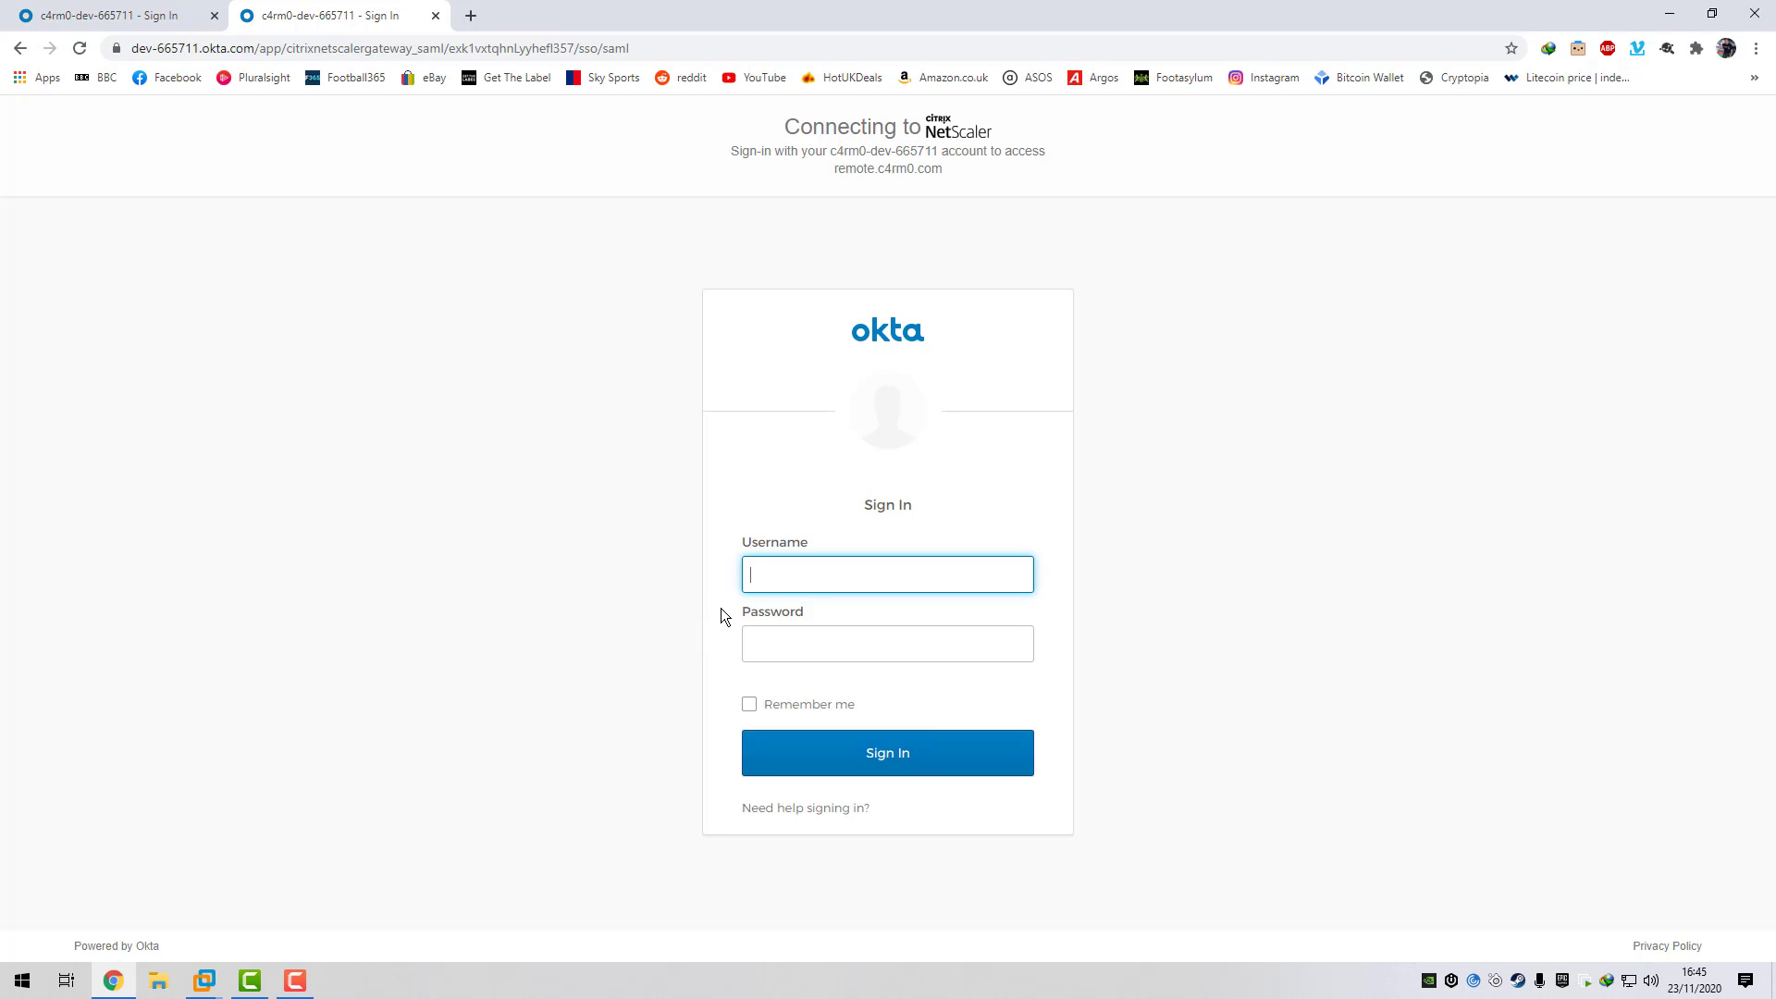
- Sign in to Okta with the new user's gmail.com username and password
{"action": "key", "text": "Tab"}
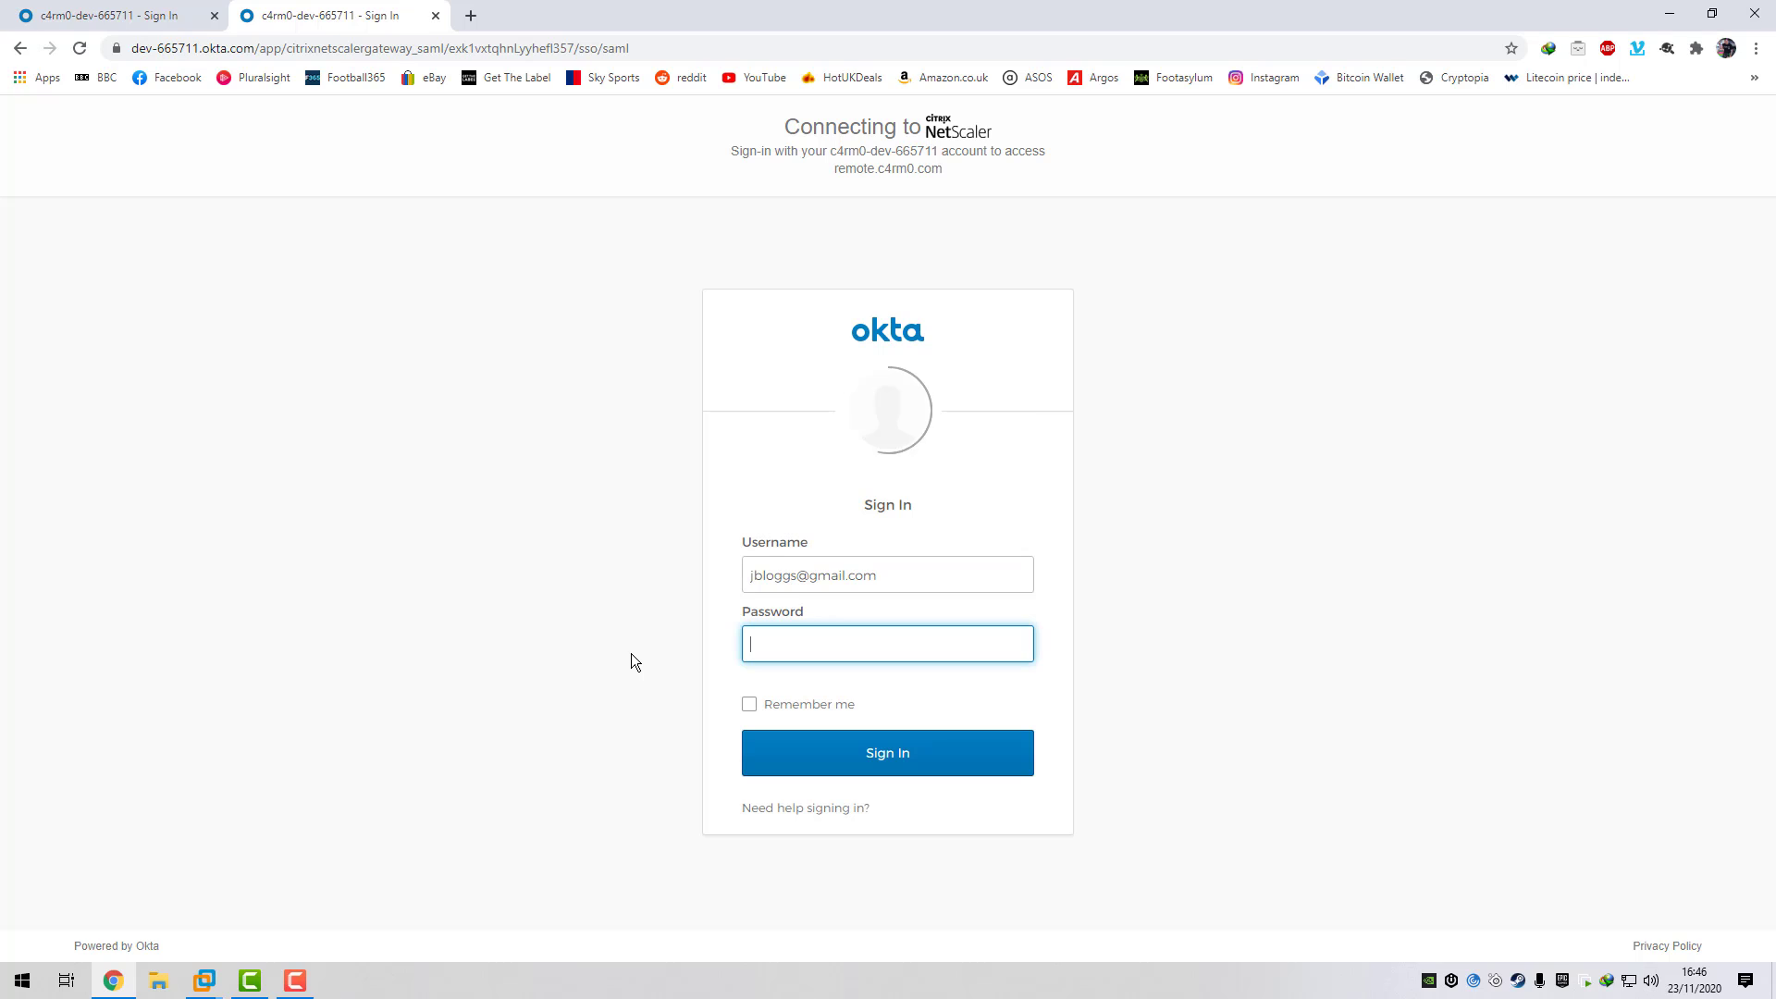
{"action": "type", "text": "•••••"}
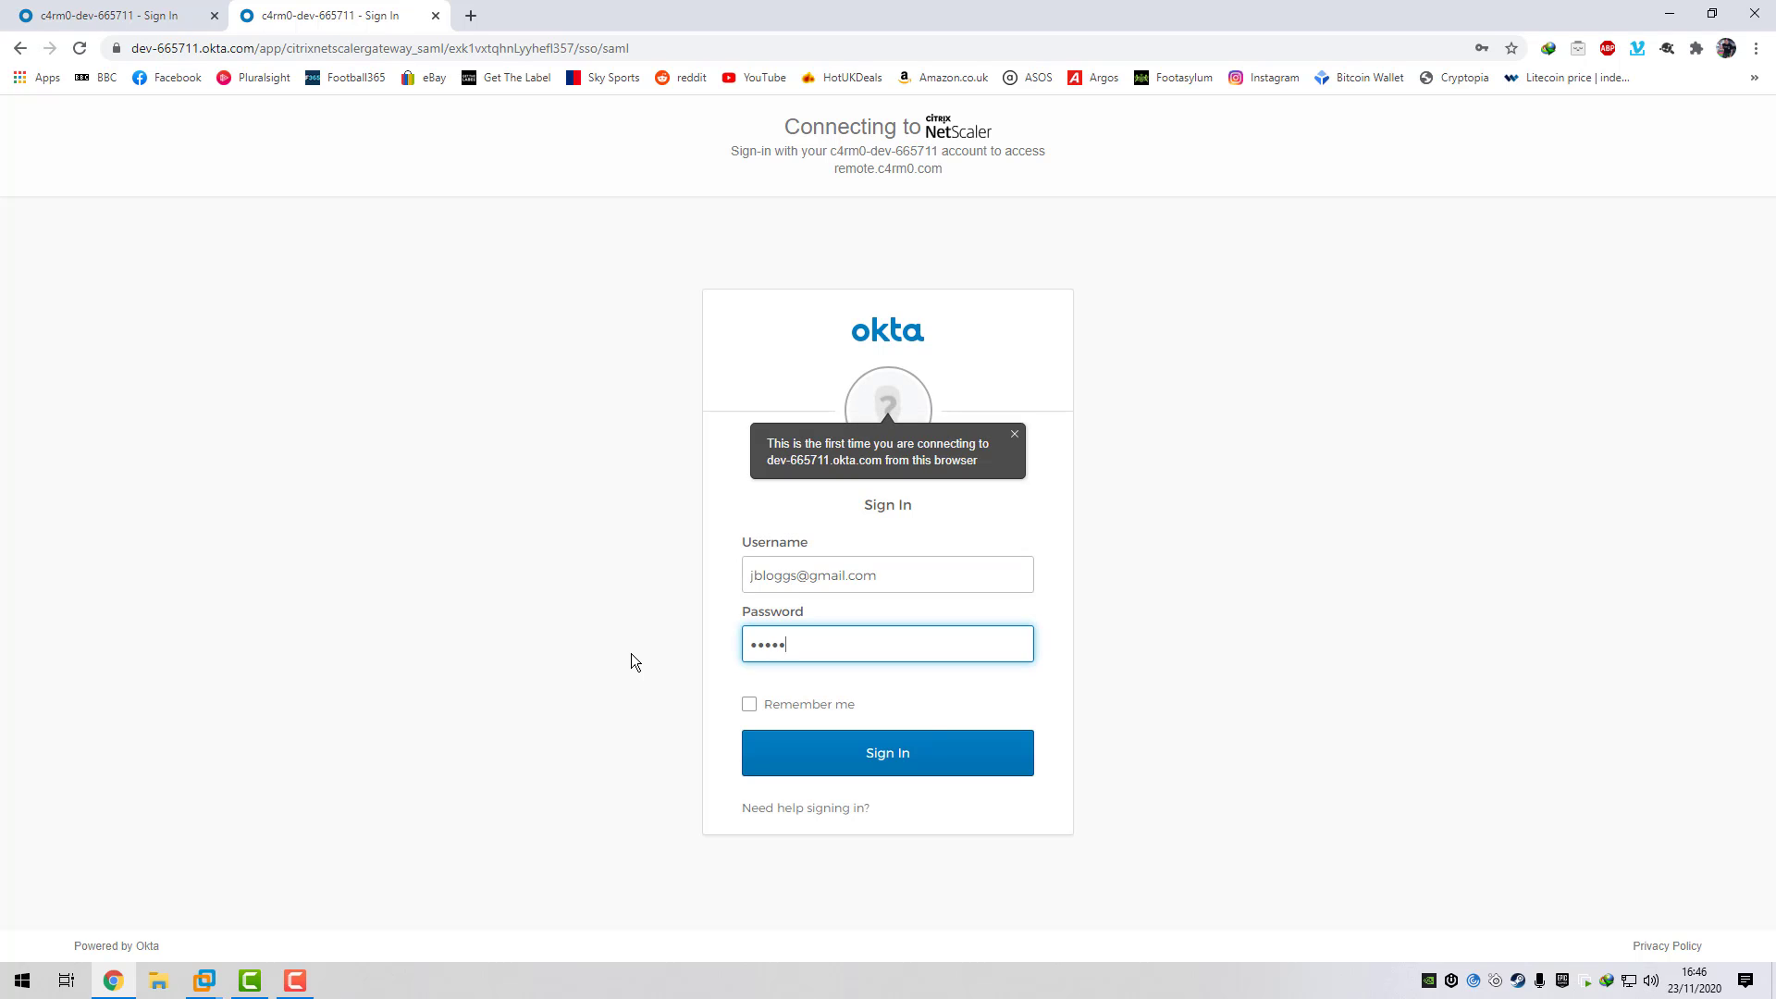
{"action": "type", "text": "•••"}
{"action": "left_click", "coordinate": [879, 749]}
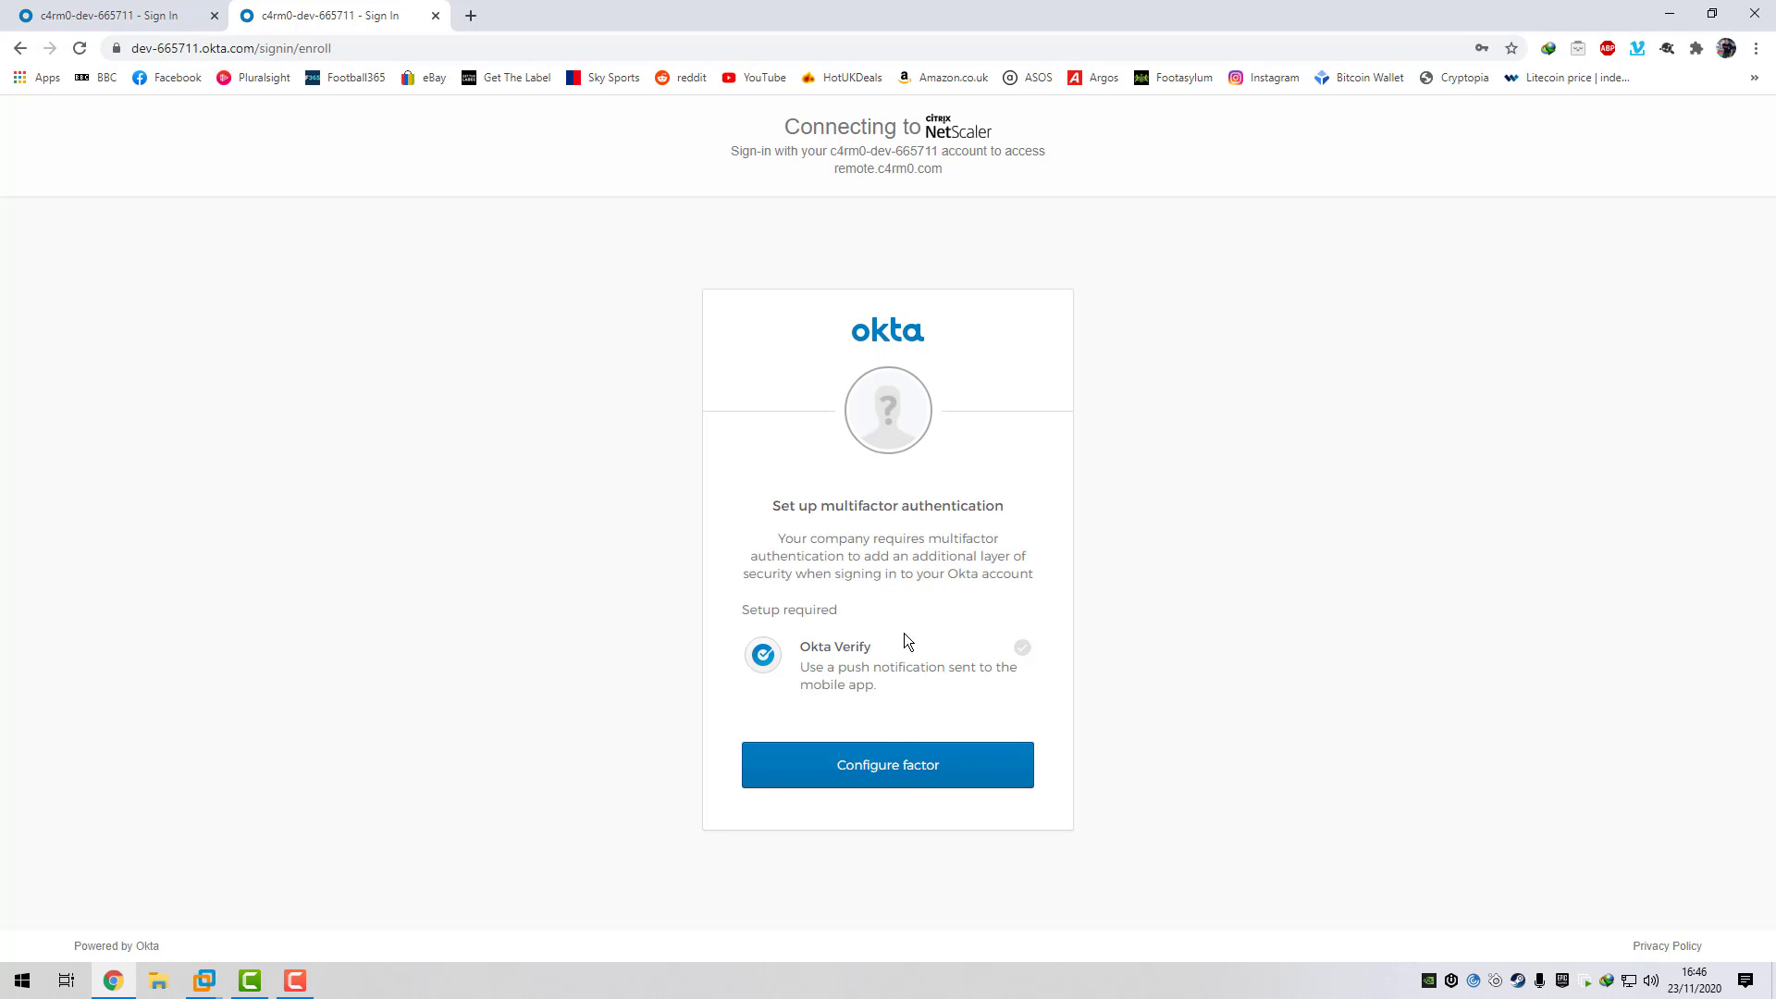
- Enroll Okta Verify on an Android device by scanning the QR code
{"action": "left_click", "coordinate": [906, 766]}
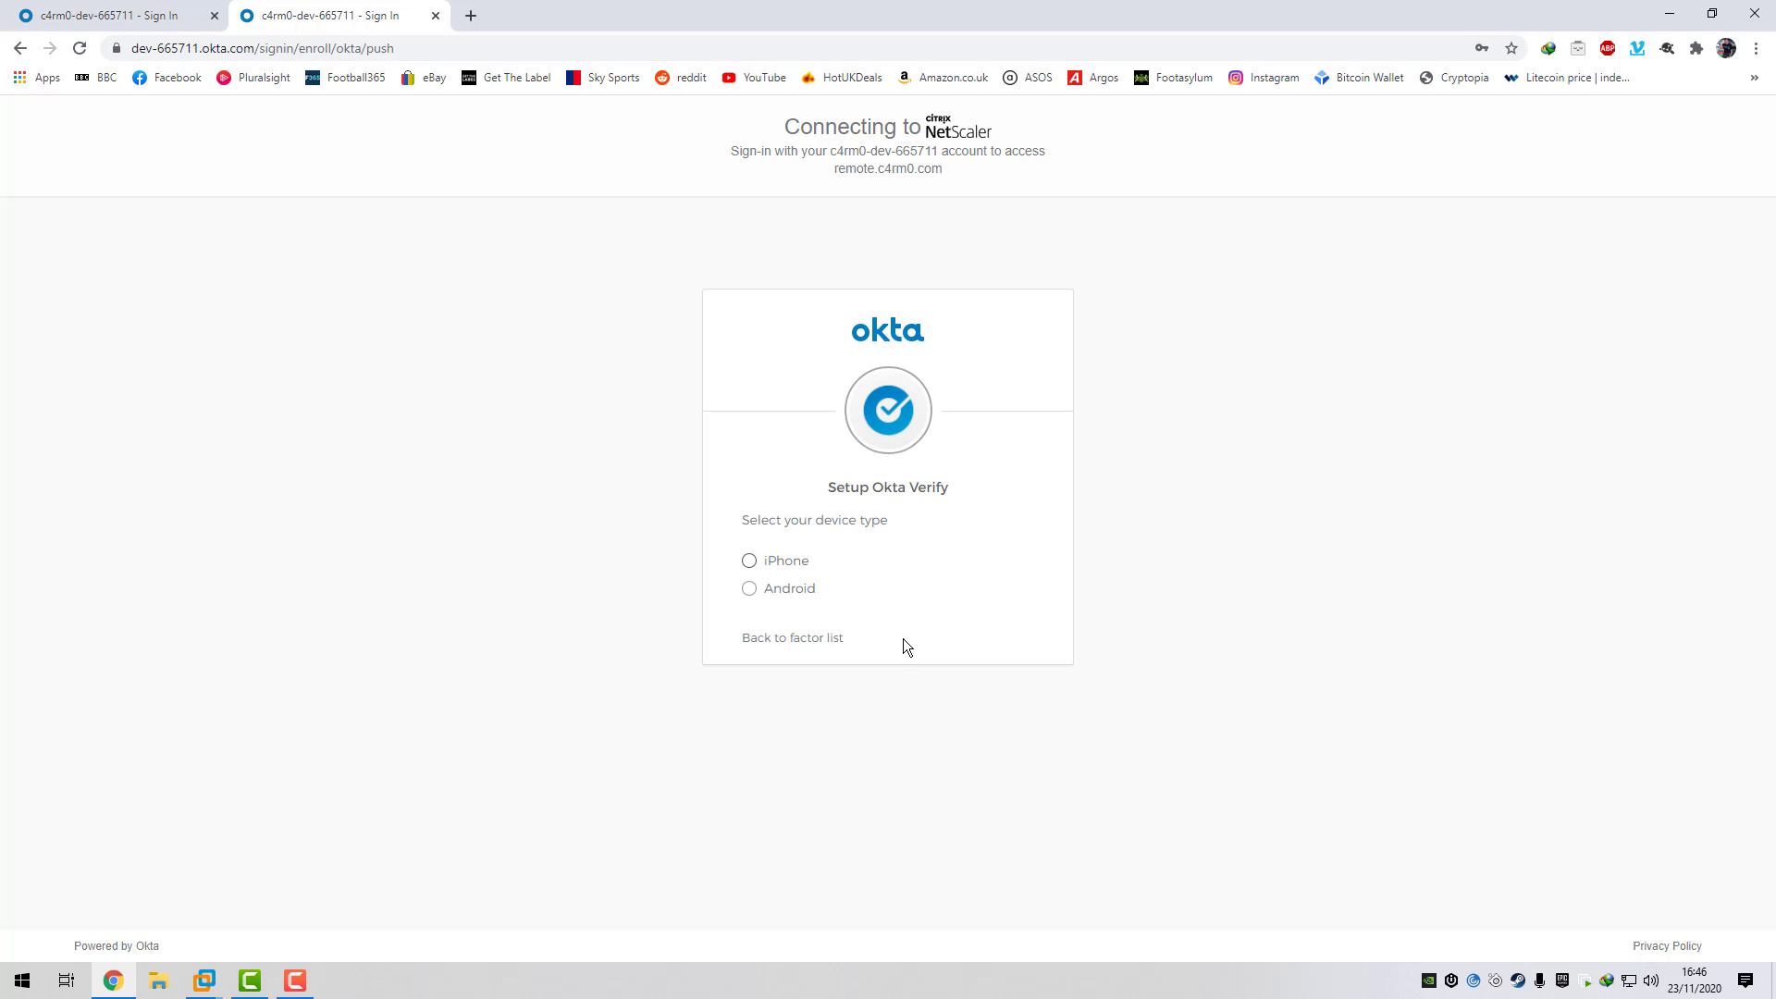
{"action": "left_click", "coordinate": [749, 588]}
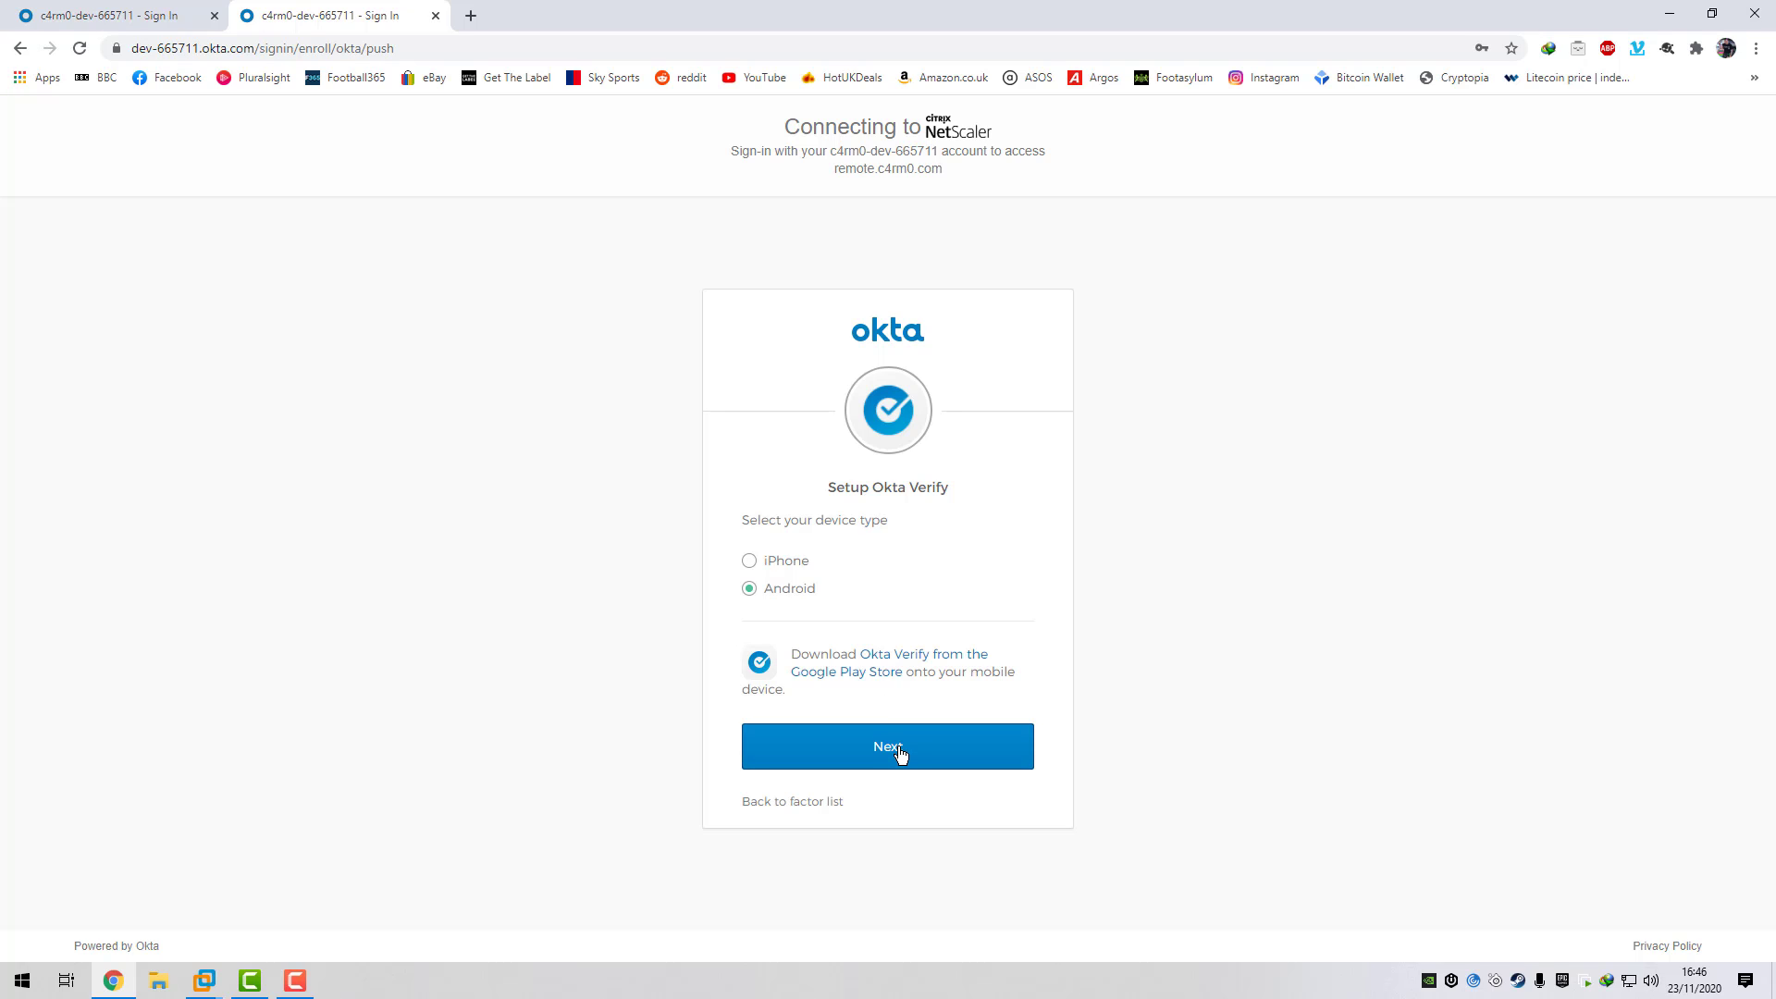
{"action": "left_click", "coordinate": [898, 754]}
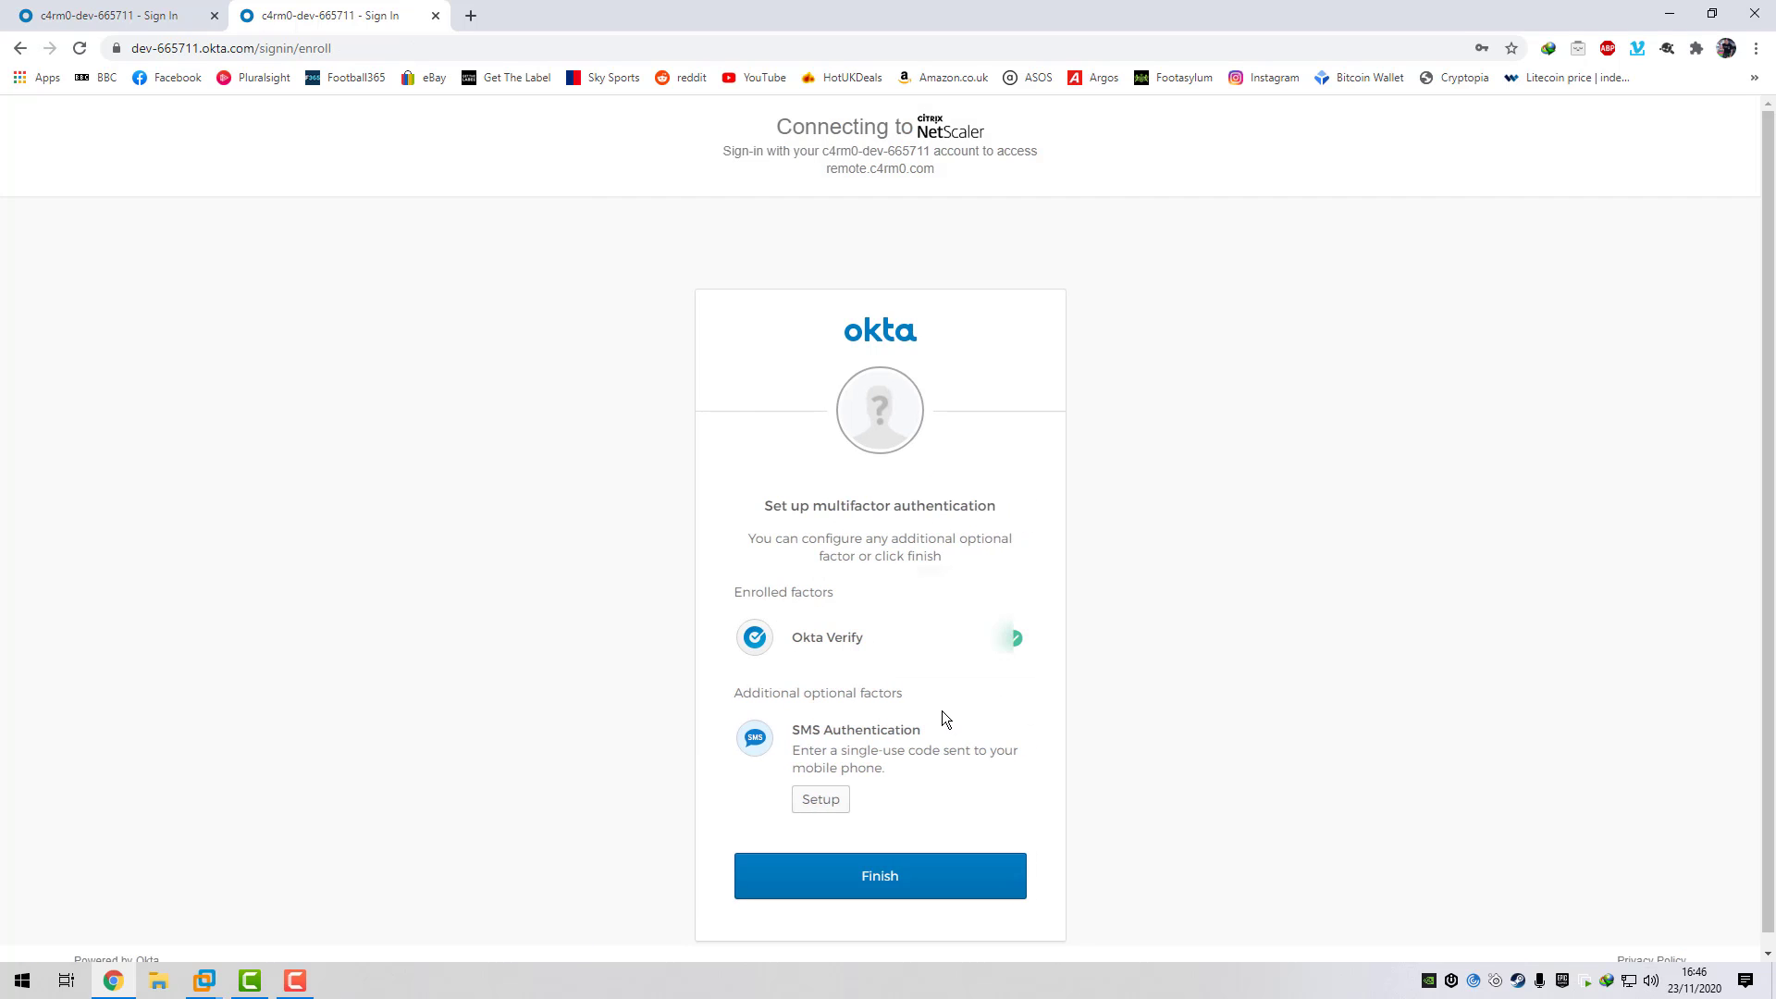
{"action": "left_click", "coordinate": [893, 893]}
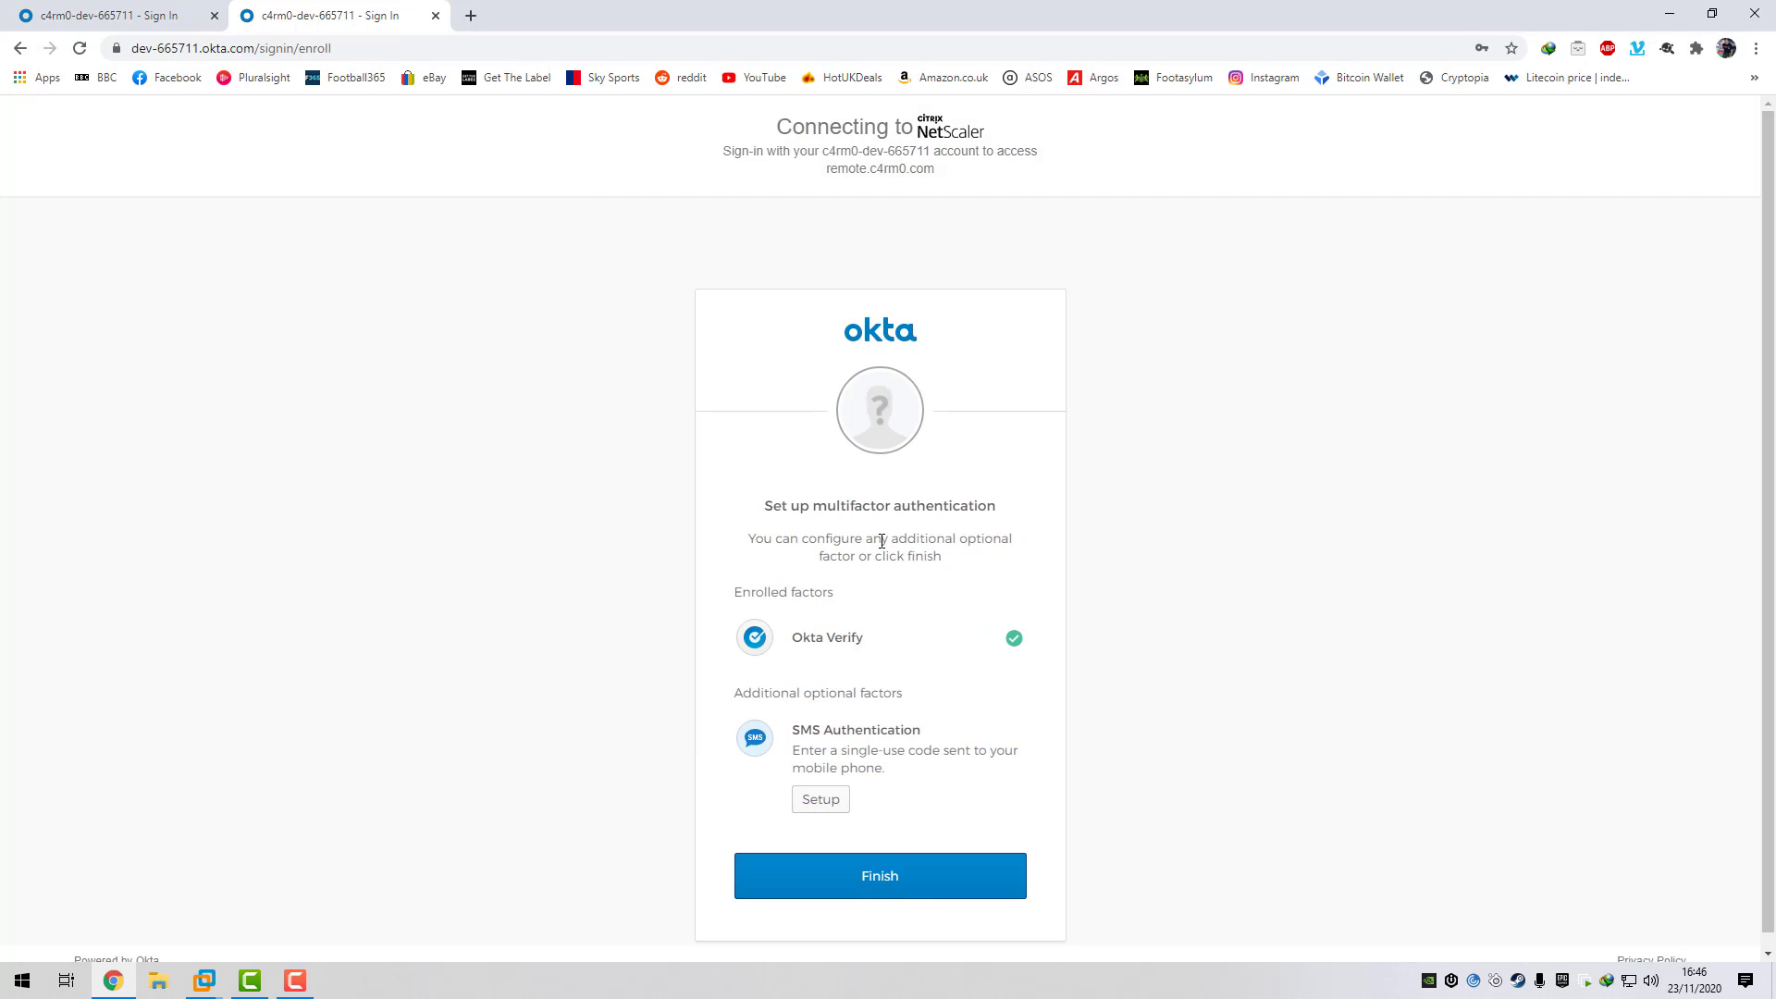
- Keep the first forgot-password question, enter an answer, and create the account
{"action": "left_click", "coordinate": [952, 560]}
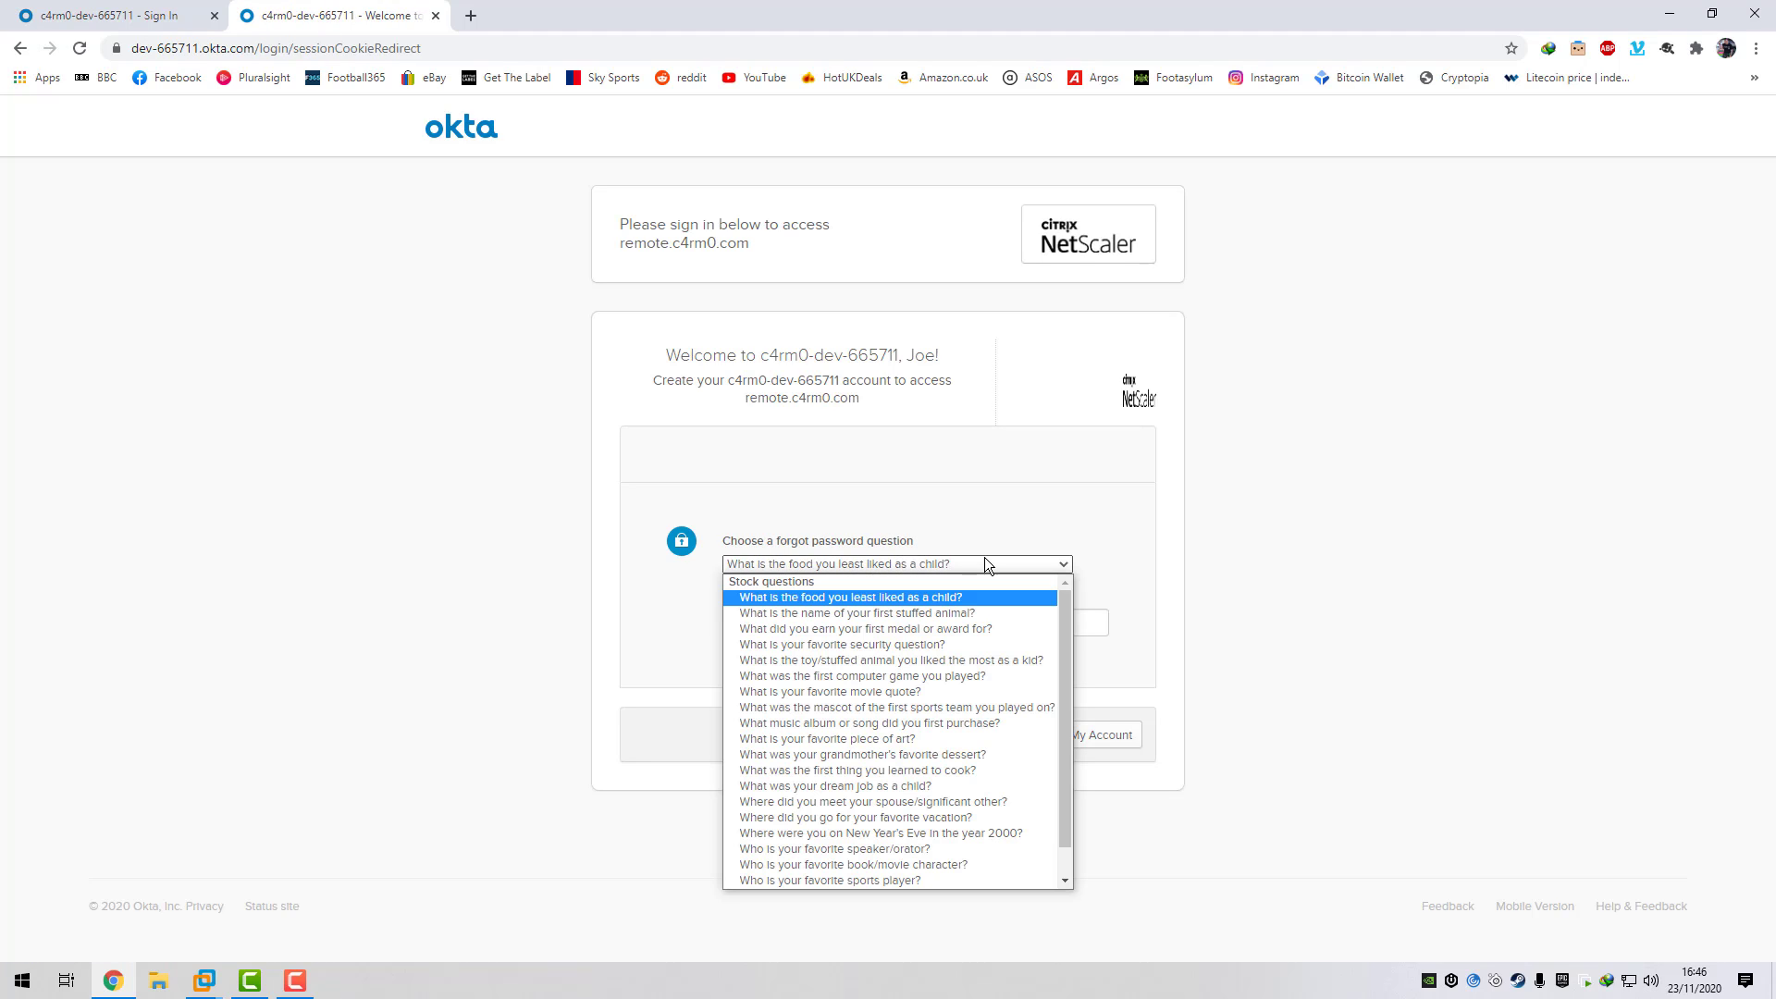
{"action": "left_click", "coordinate": [837, 598]}
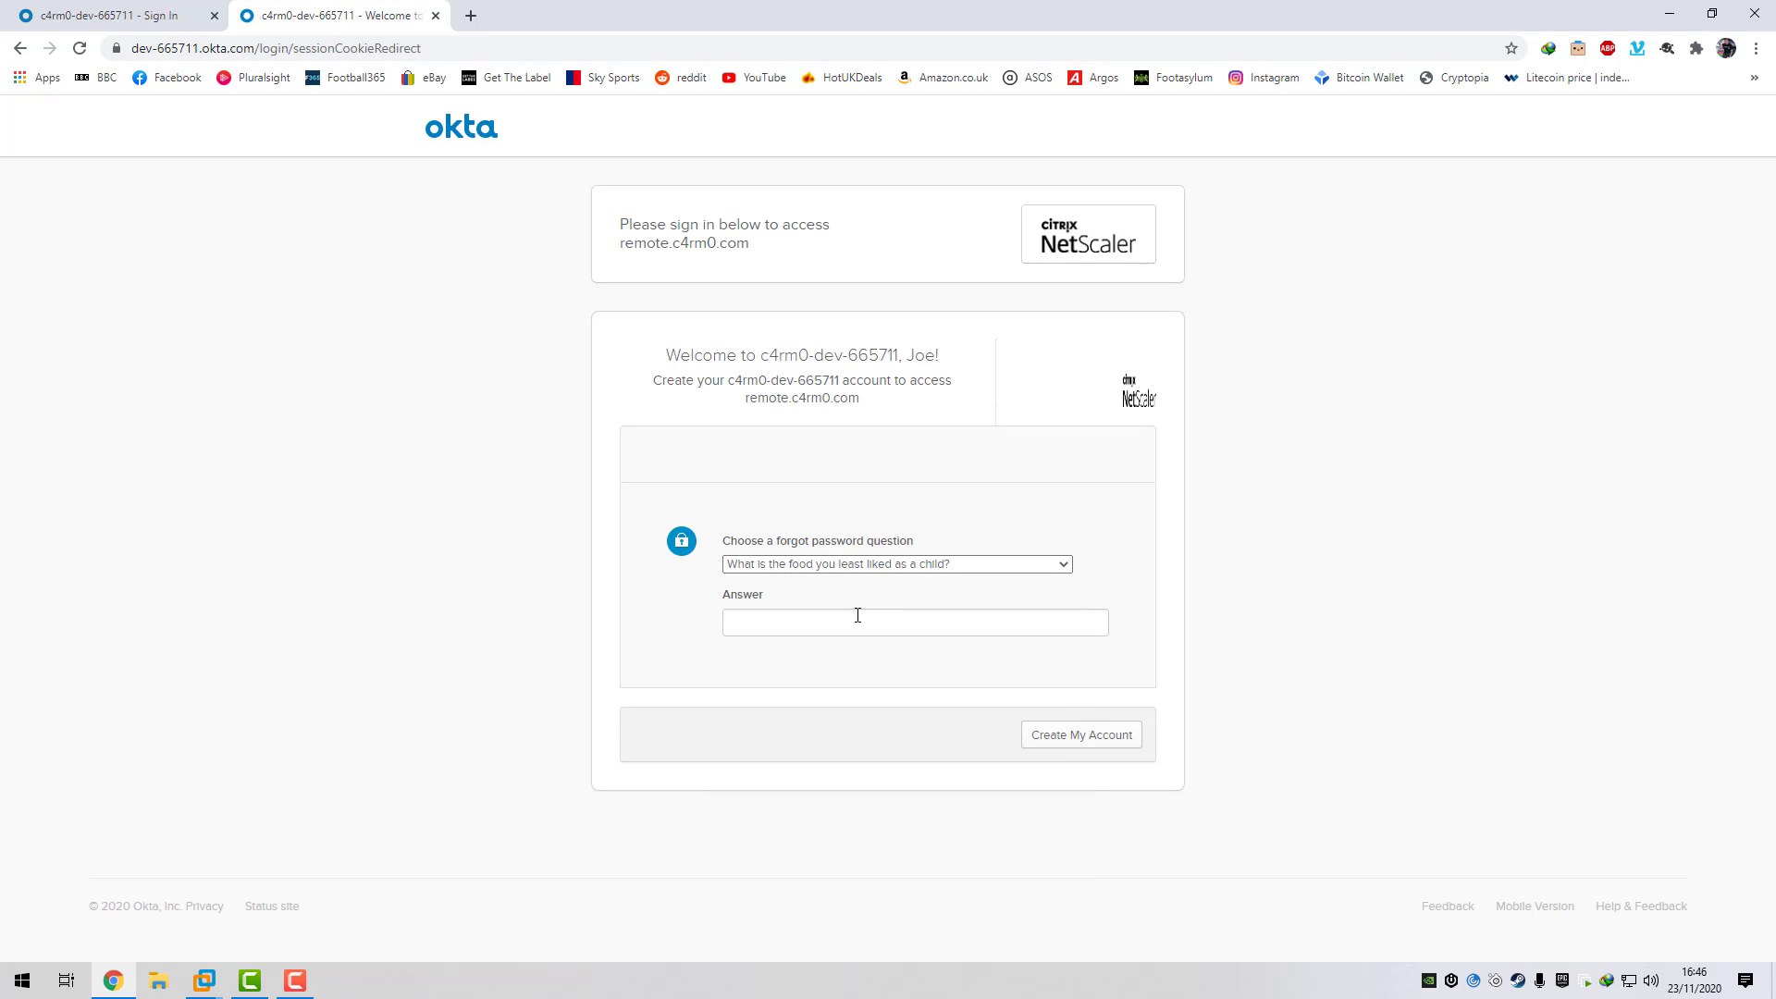
{"action": "left_click", "coordinate": [811, 620]}
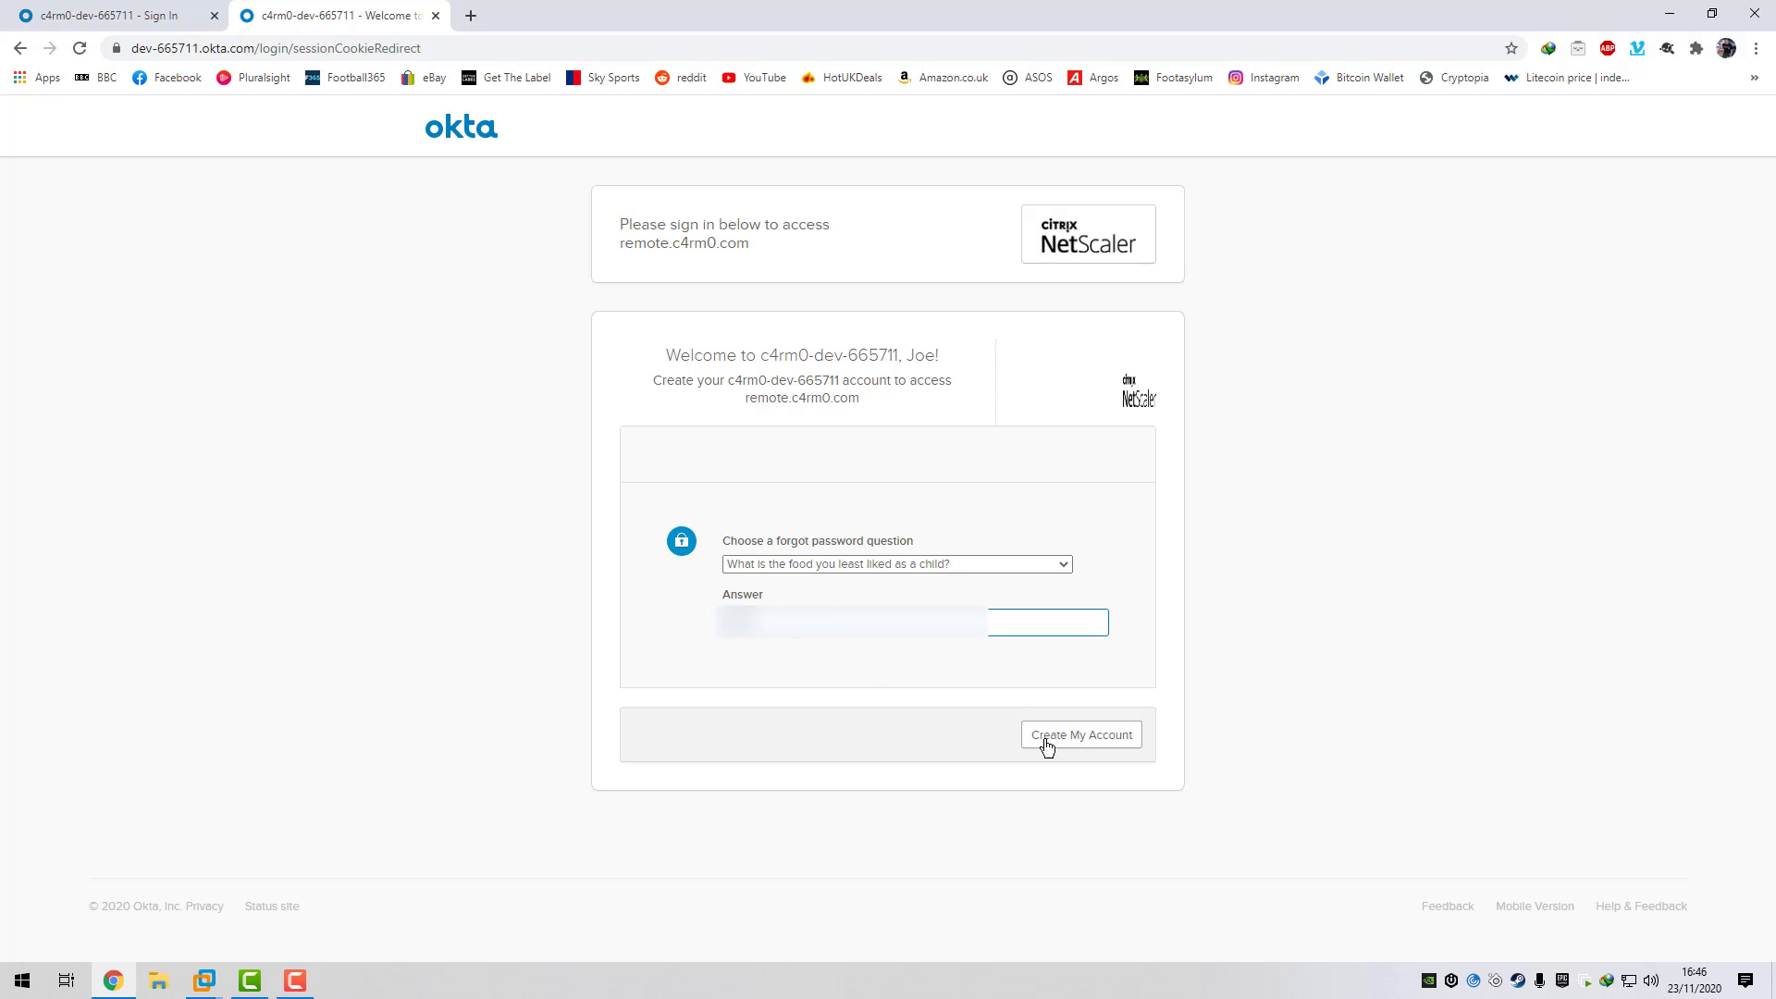
{"action": "key", "text": "Return"}
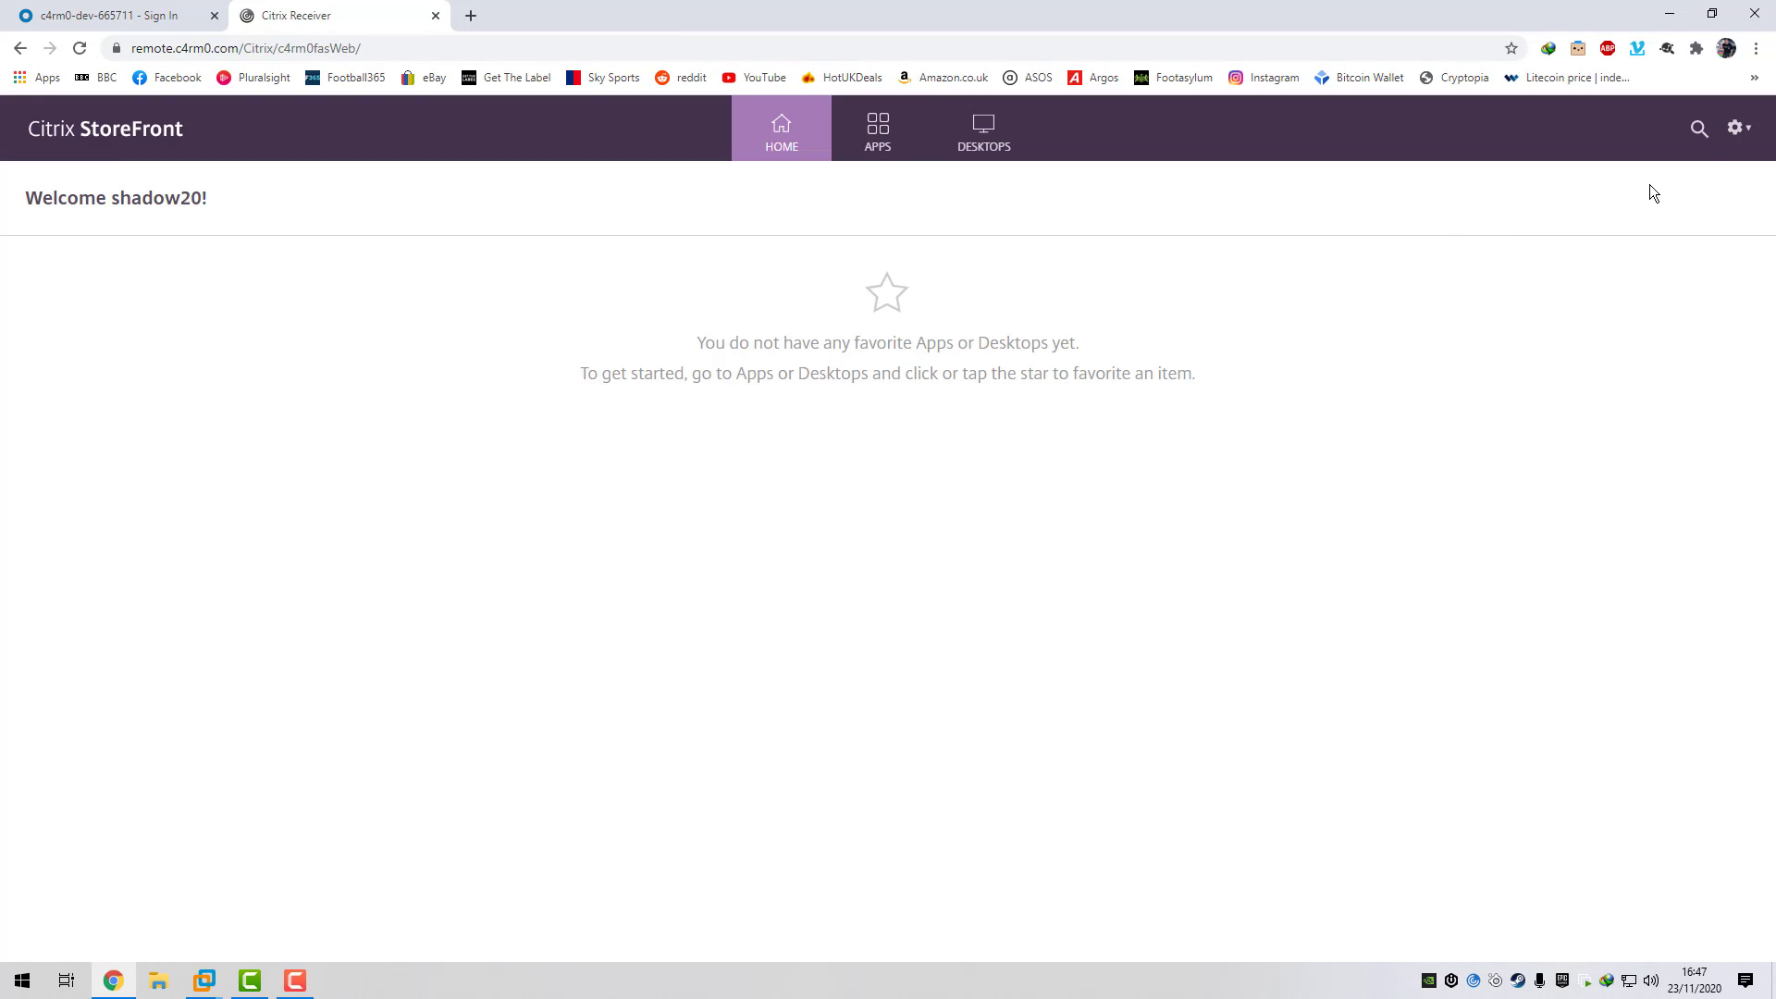
- Open the StoreFront account menu to confirm the signed-in user is shadow20
{"action": "left_click", "coordinate": [1738, 128]}
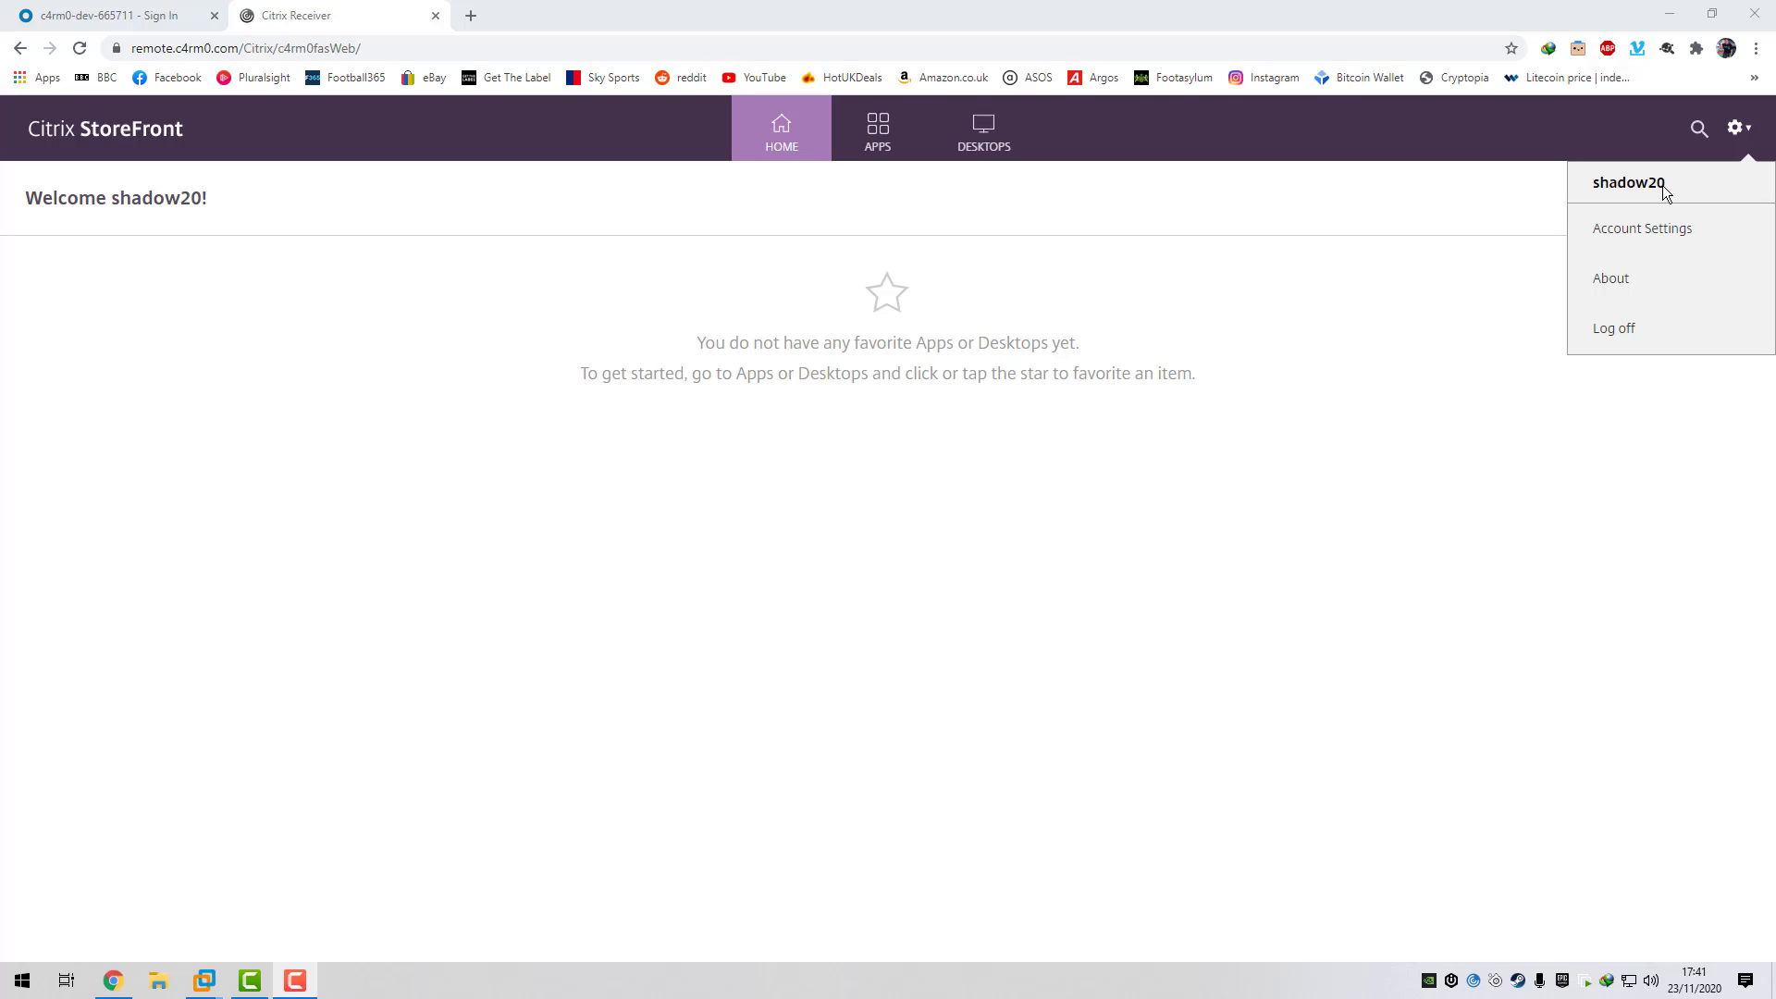
- Switch to the DESKTOPS page to see the single published 2016 Desktop
{"action": "left_click", "coordinate": [1002, 148]}
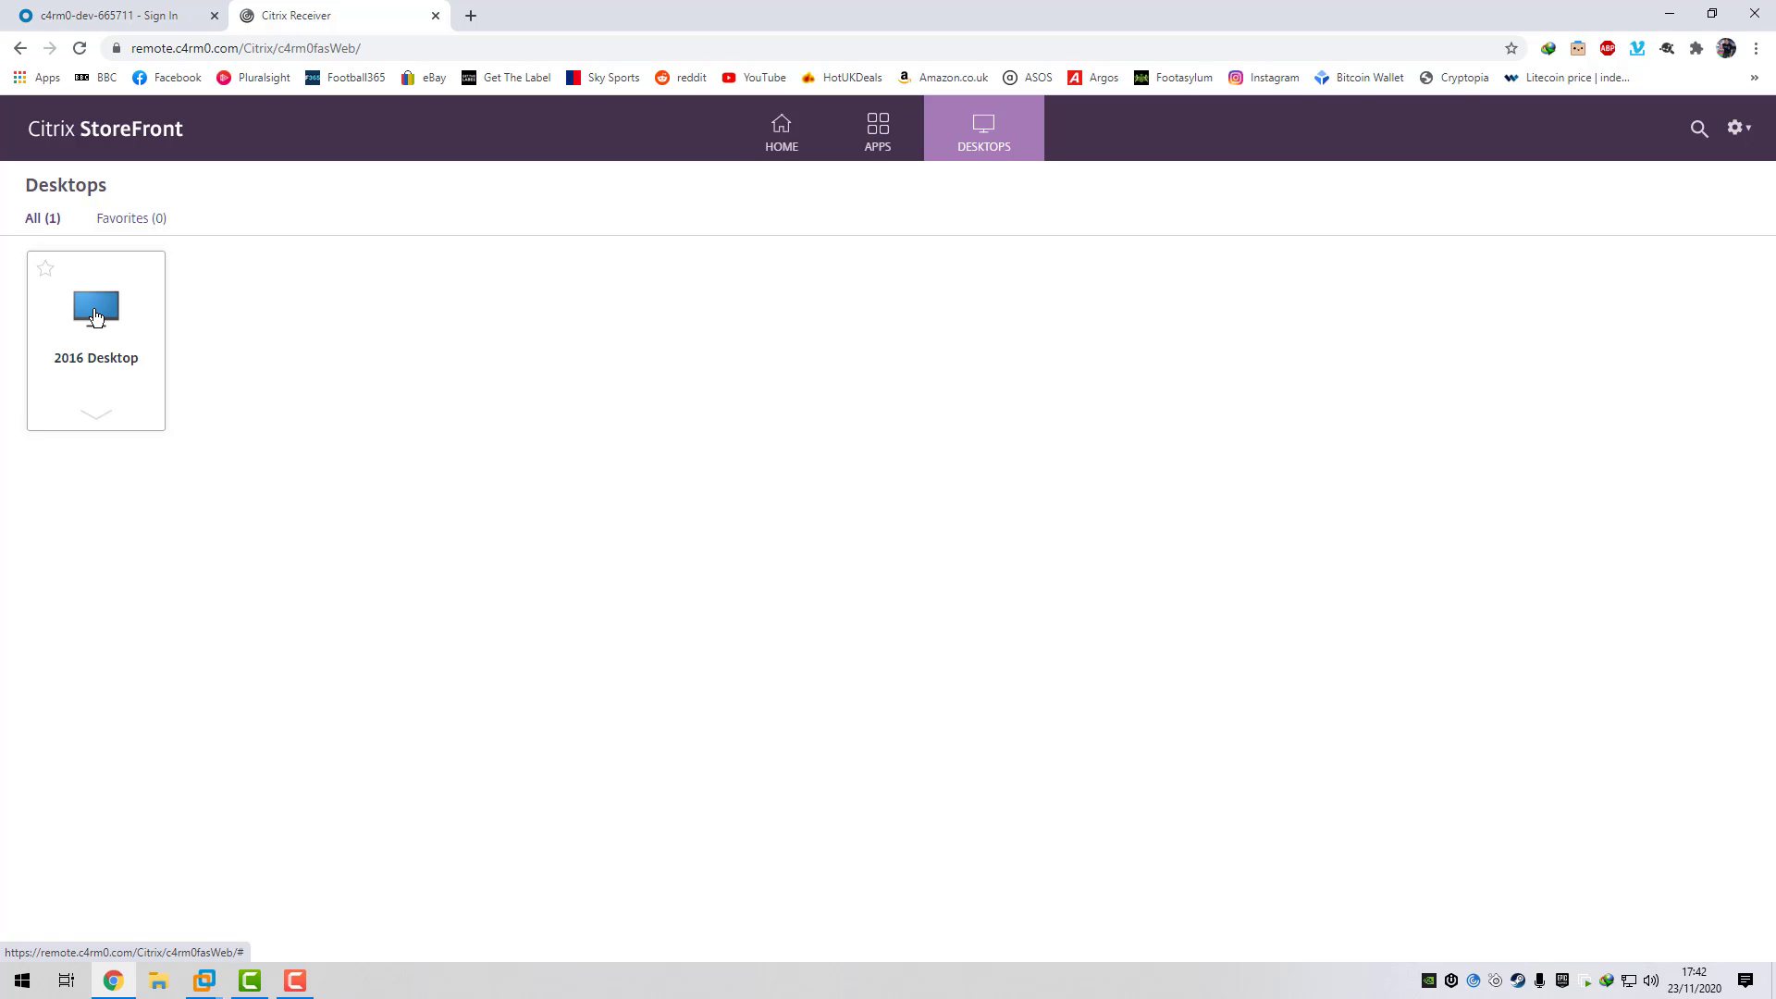
- Launch the 2016 Desktop session in Desktop Viewer
{"action": "left_click", "coordinate": [95, 317]}
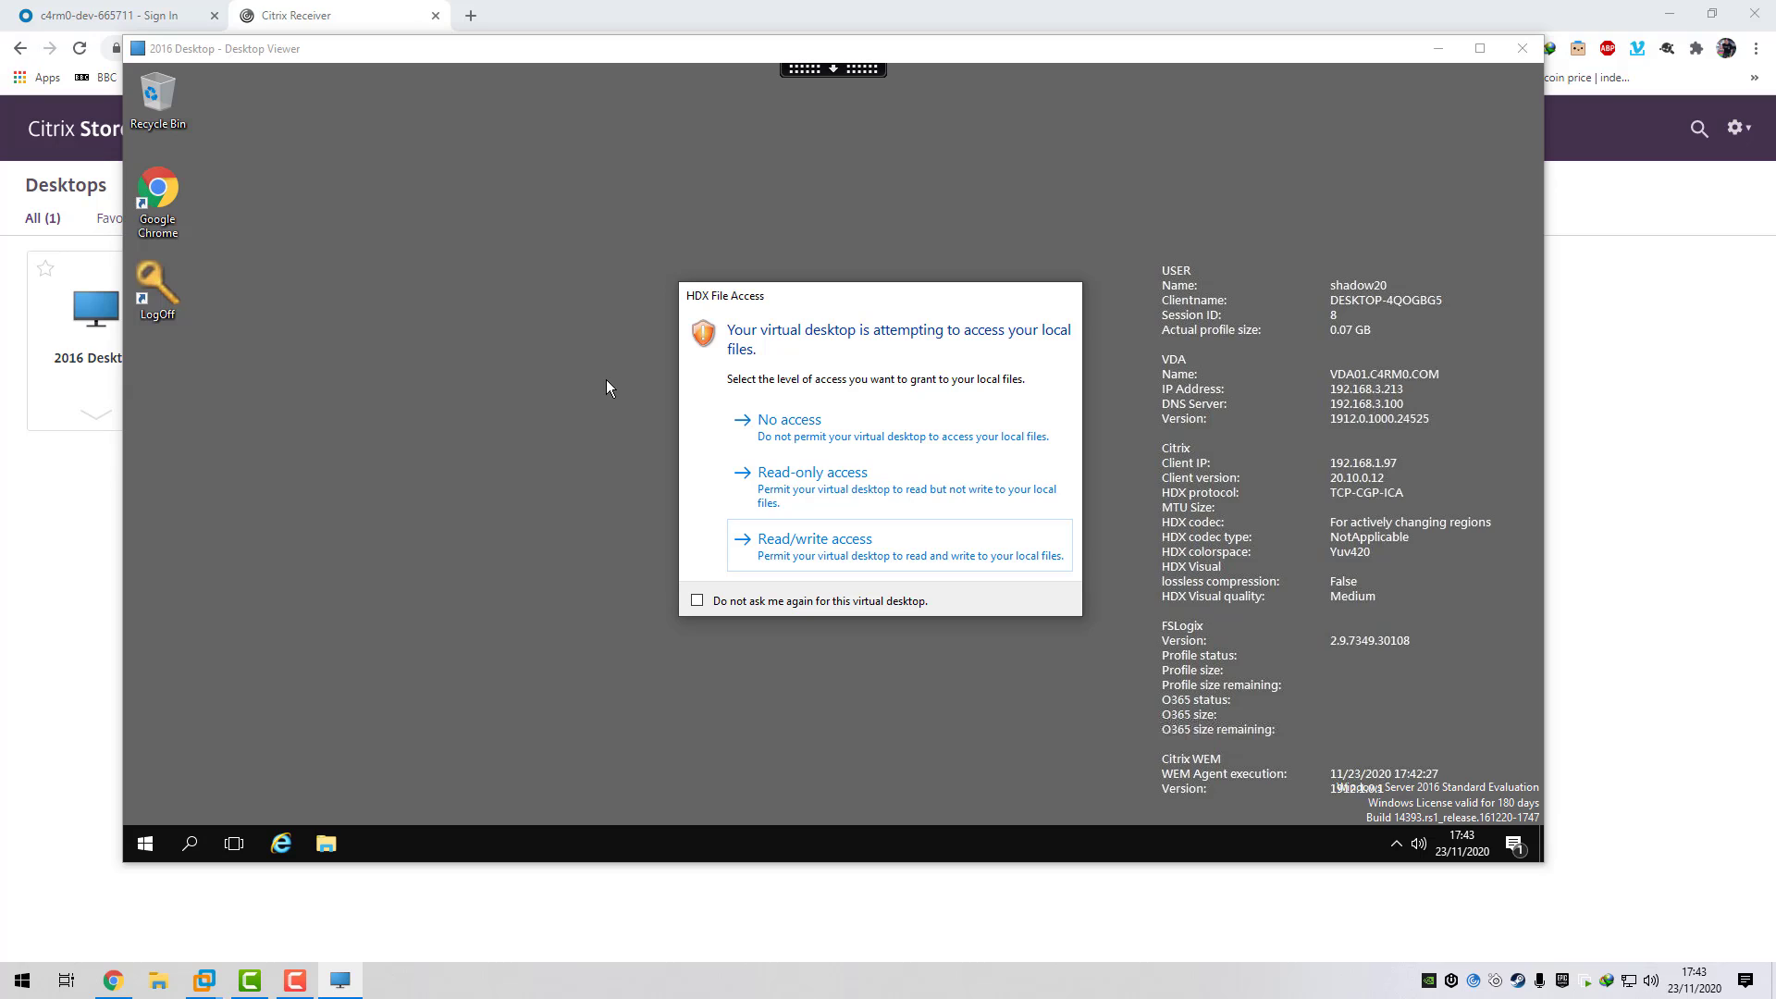
- Grant the desktop read/write access to local files and open a command prompt via Start search
{"action": "left_click", "coordinate": [795, 547]}
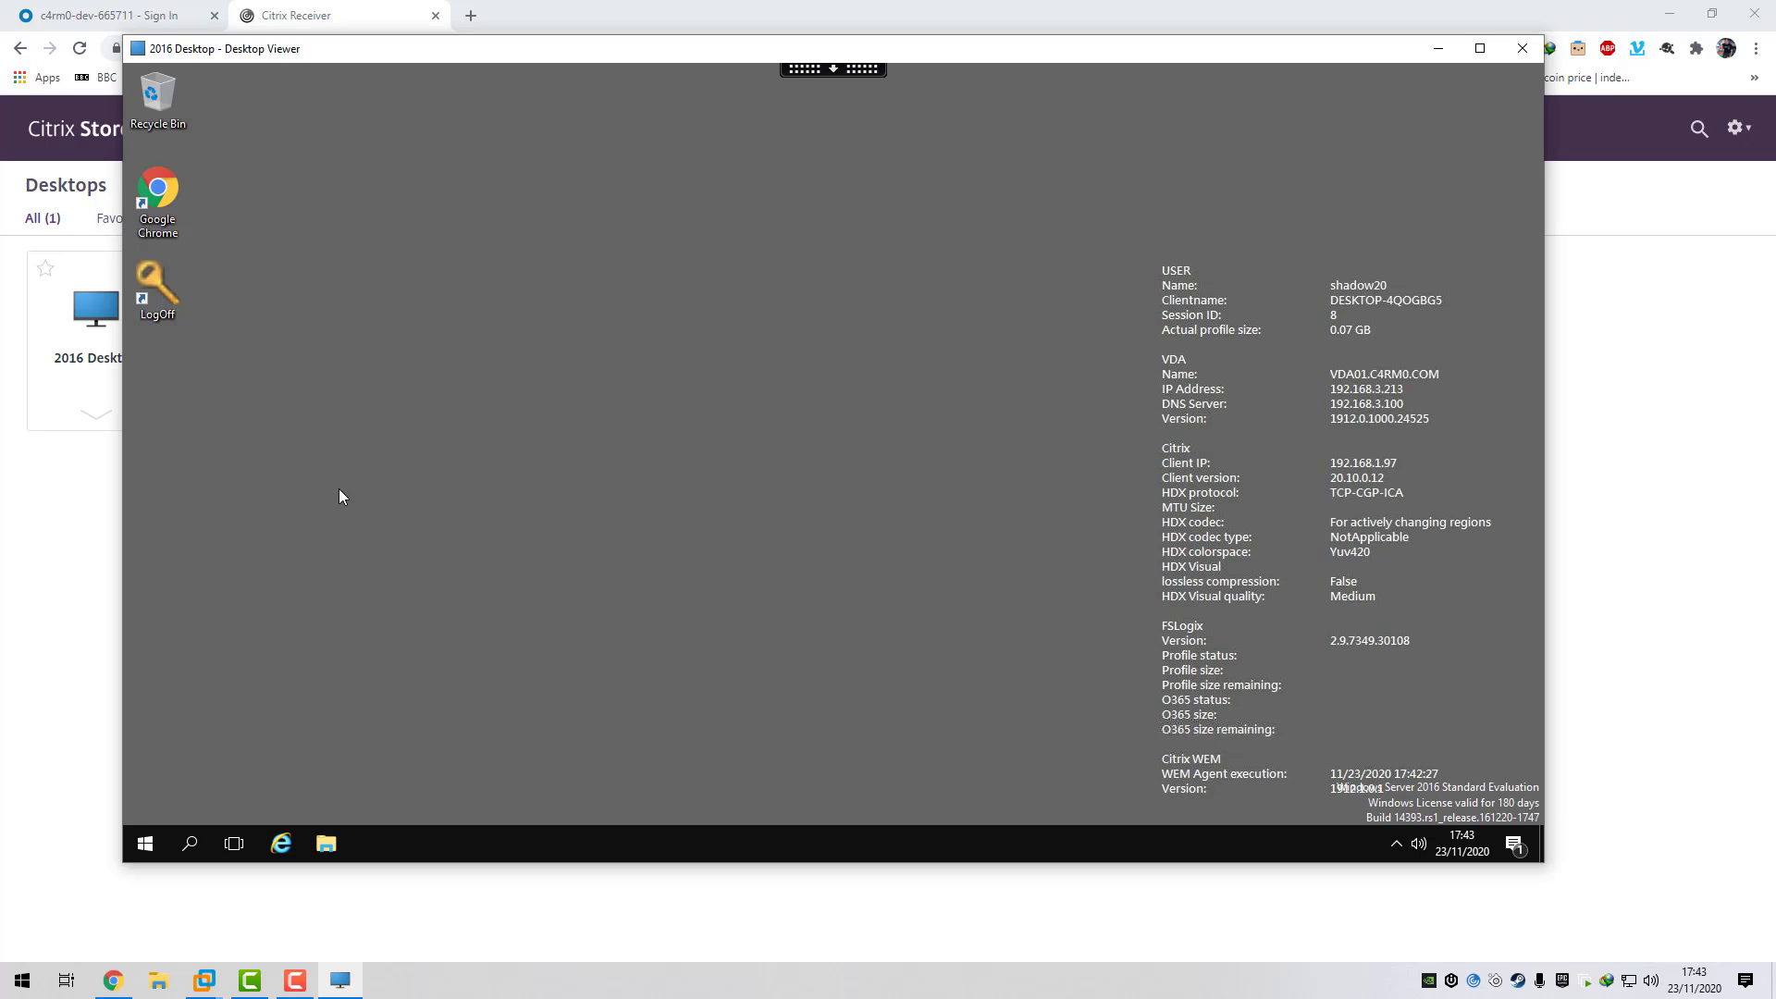
{"action": "left_click", "coordinate": [144, 843]}
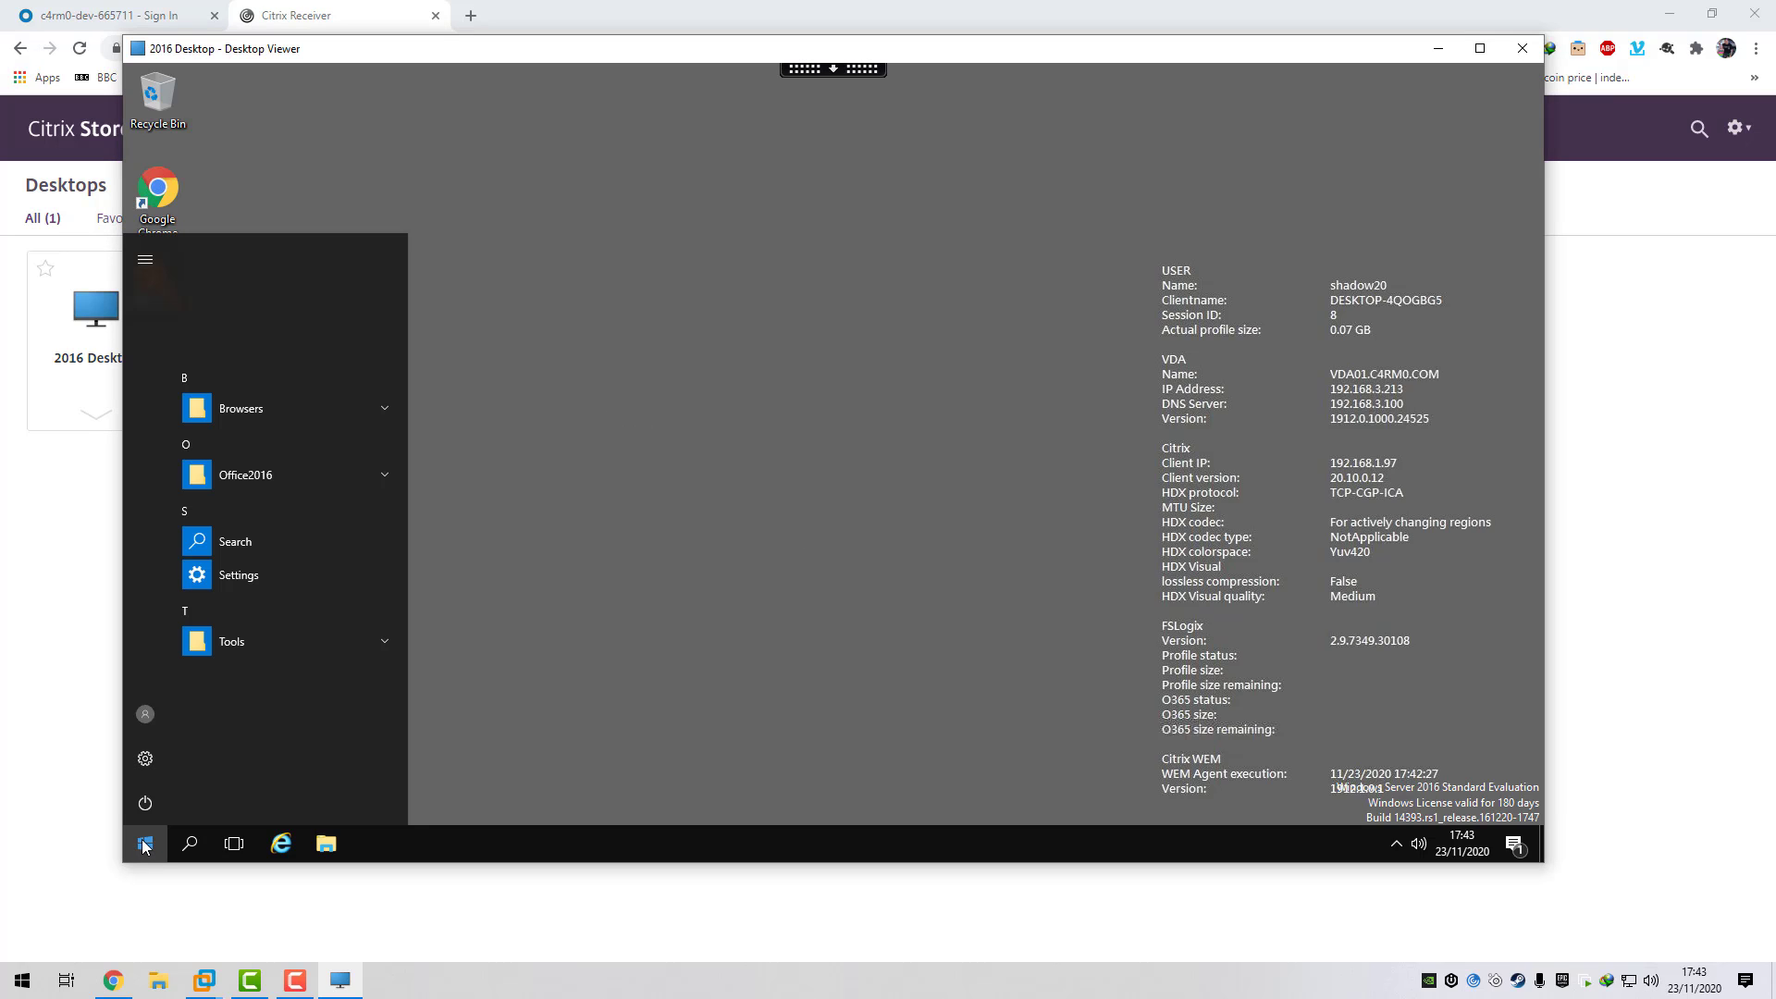
{"action": "type", "text": "c"}
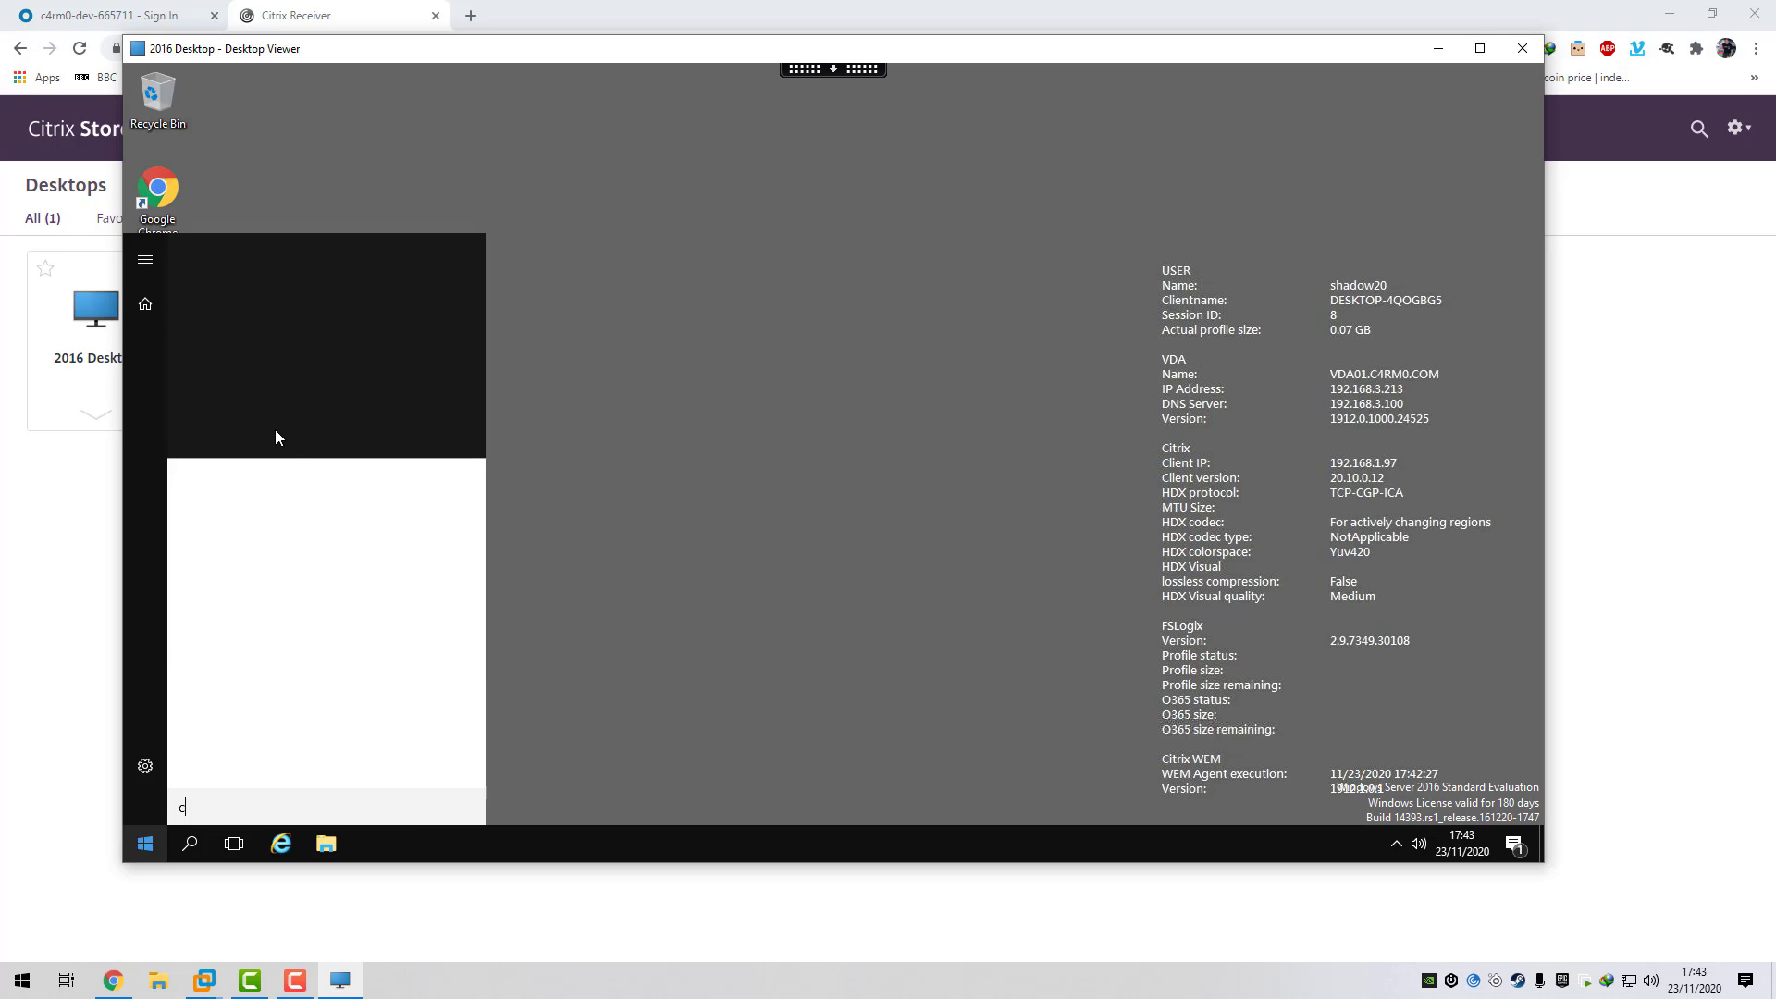
{"action": "type", "text": "md"}
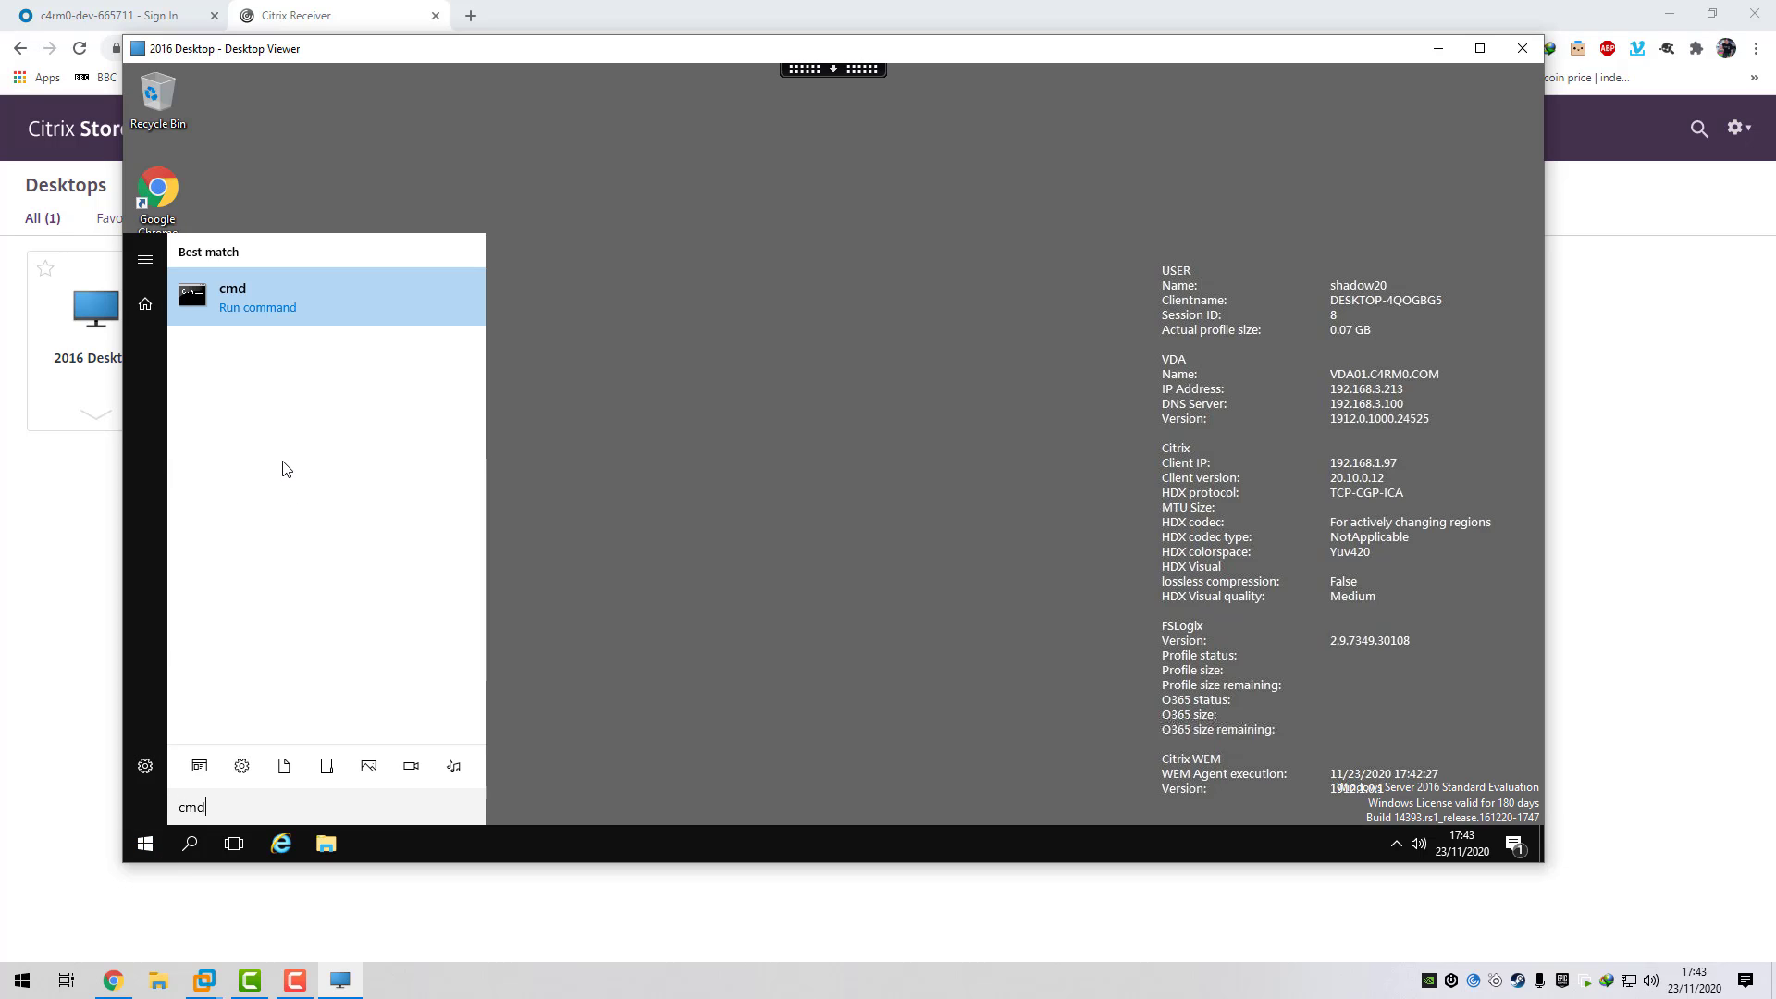
{"action": "left_click", "coordinate": [243, 311]}
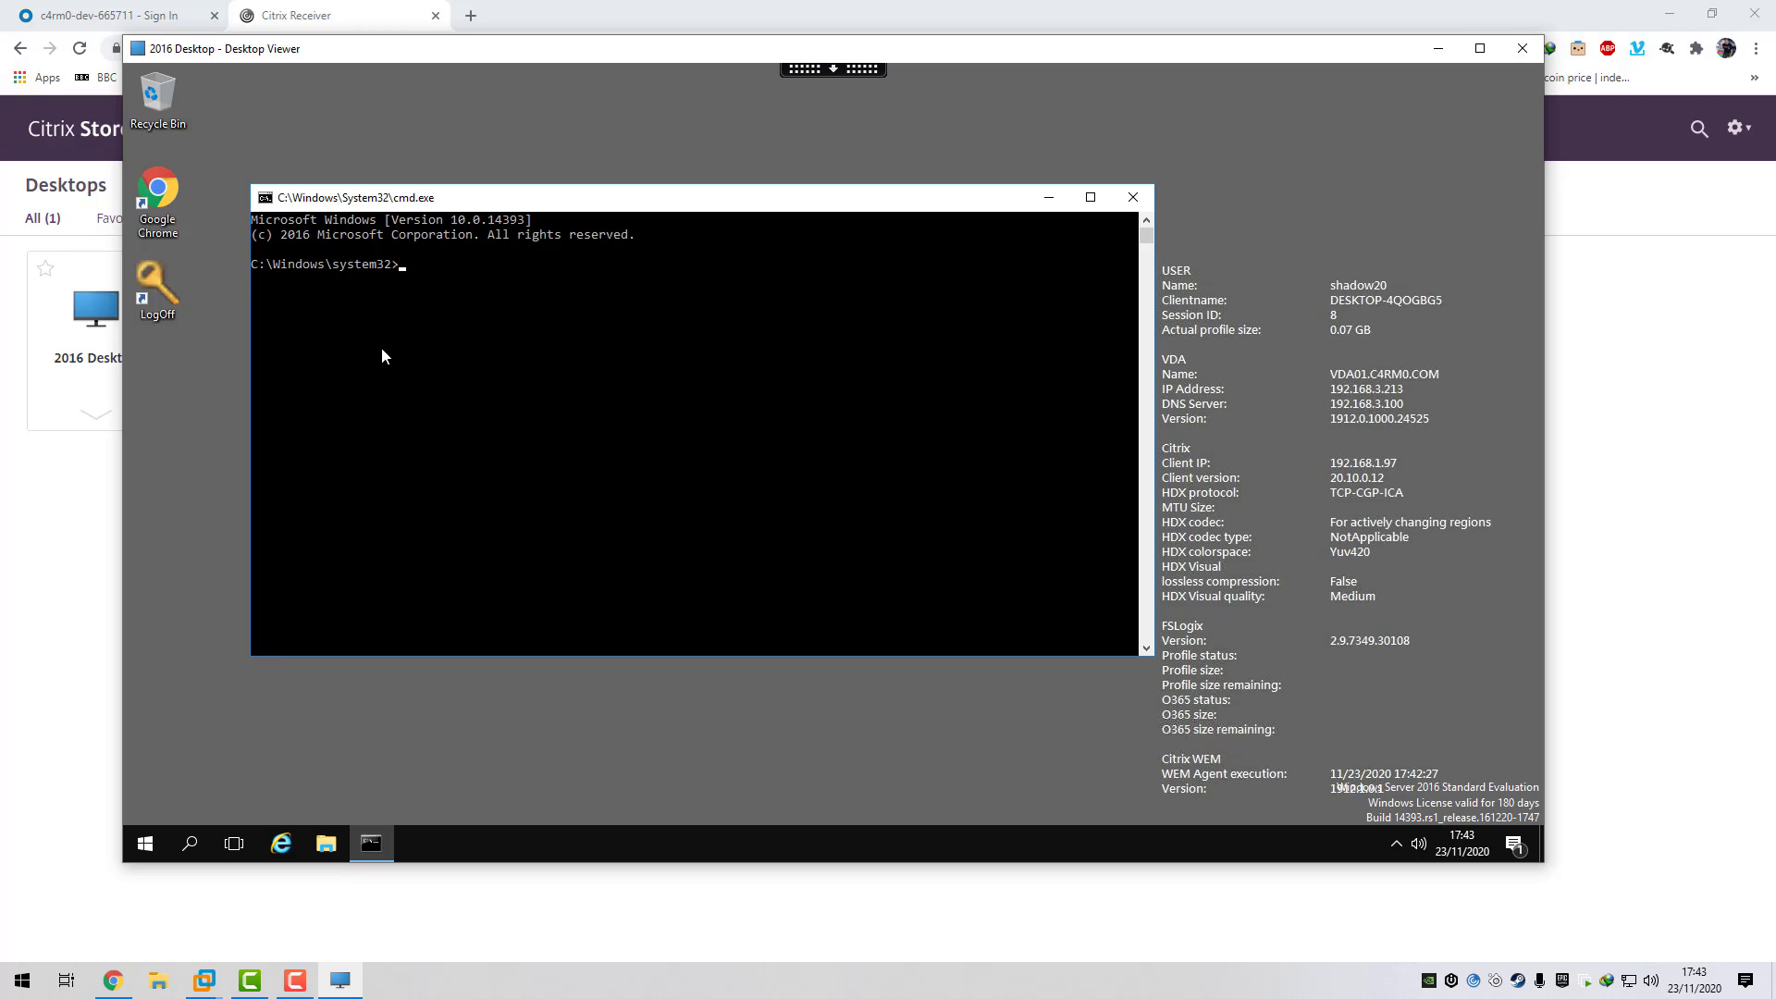
- Run 'whoami /upn' and 'whoami' to show the gmail.com UPN and c4rm0 domain account
{"action": "type", "text": "whoami /upn"}
{"action": "key", "text": "Return"}
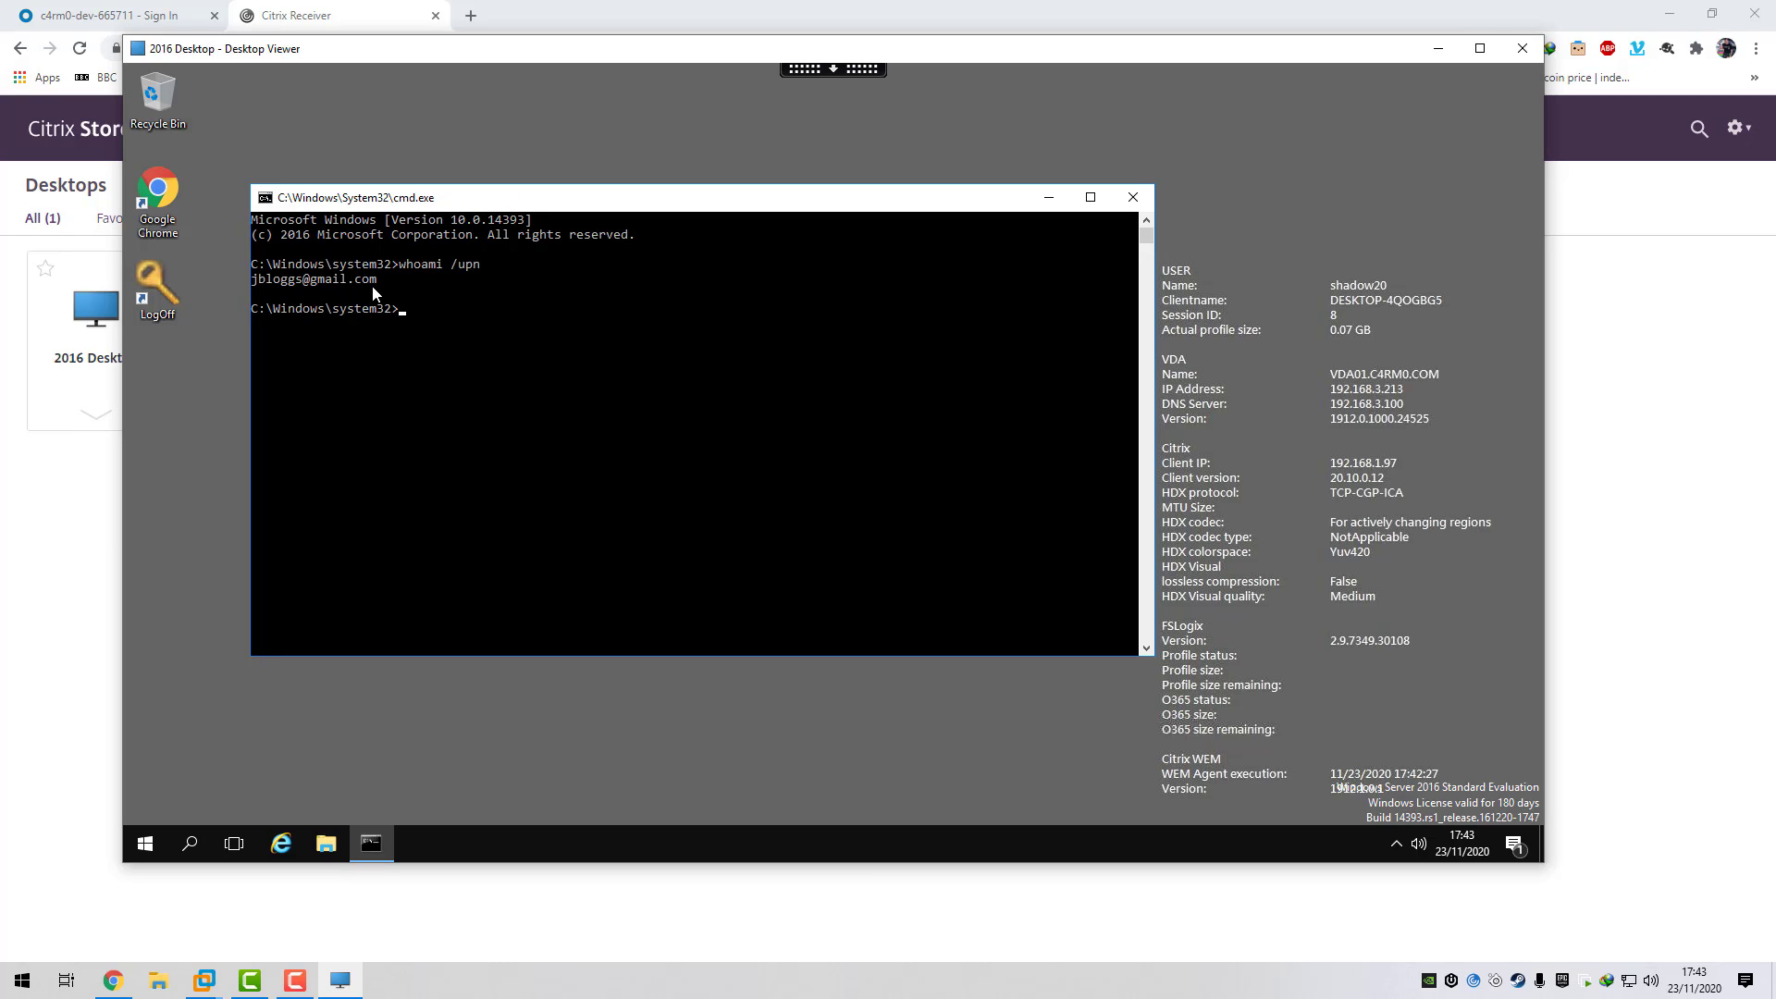
{"action": "left_click_drag", "start_coordinate": [380, 288], "coordinate": [271, 288]}
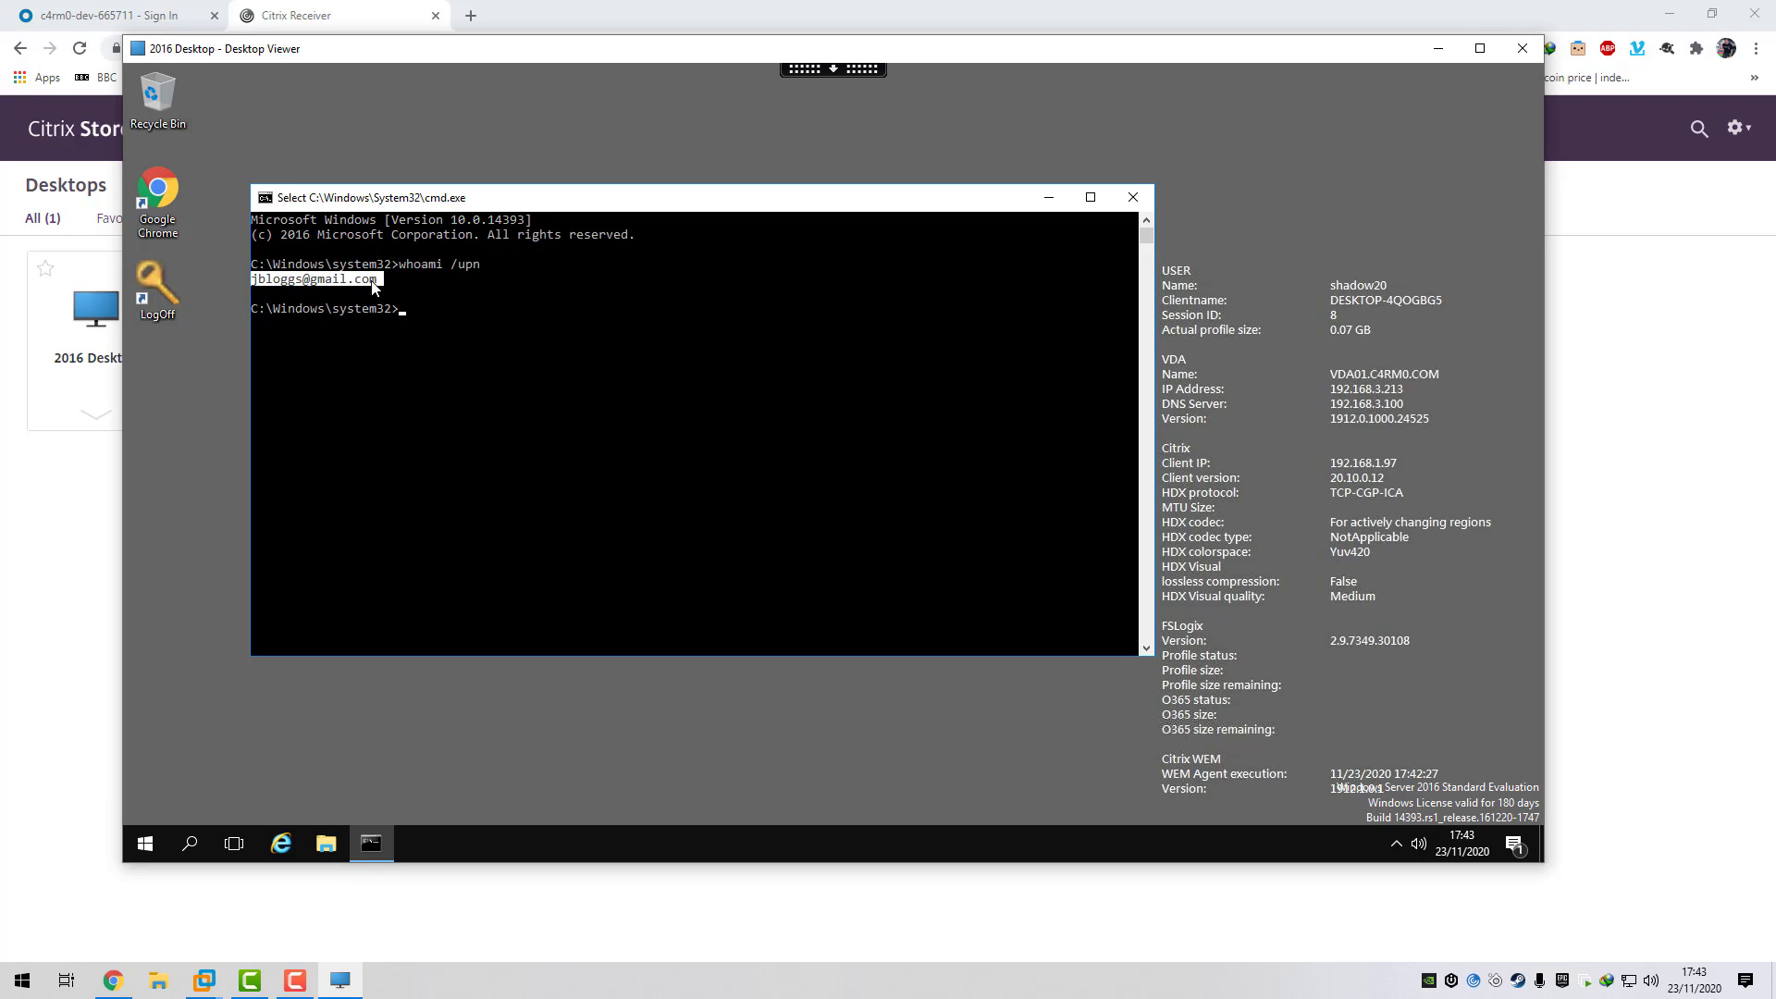
{"action": "key", "text": "Up"}
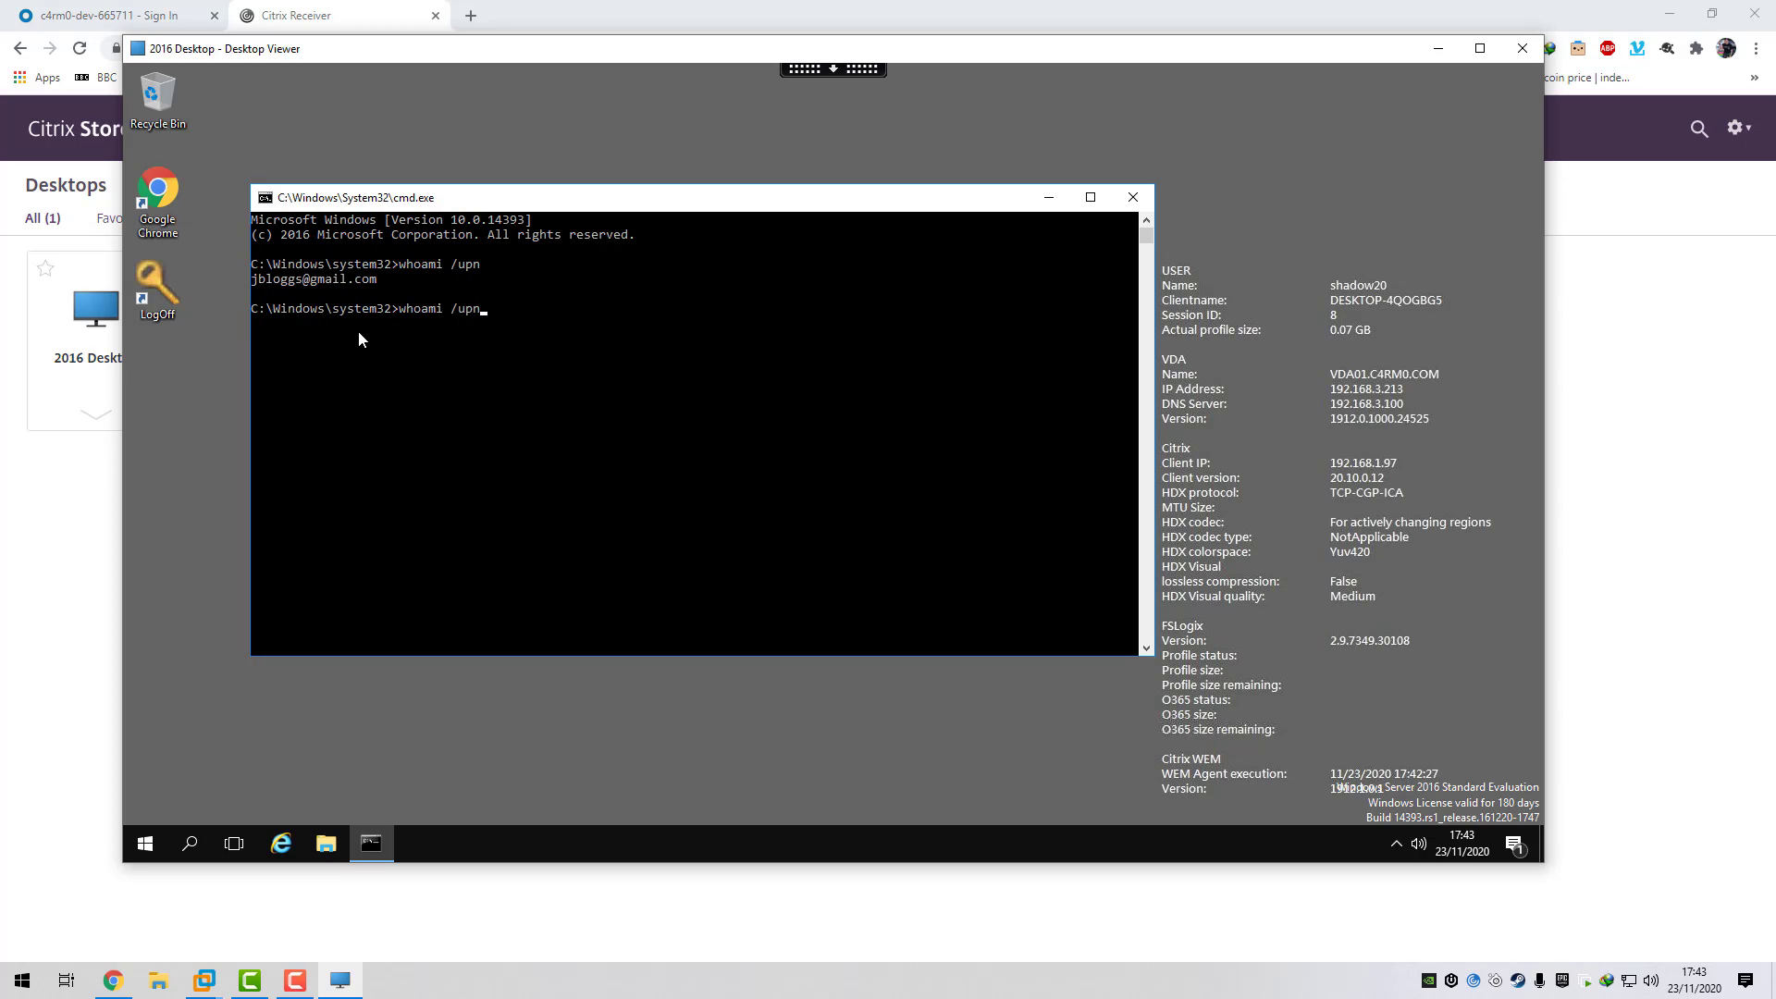
{"action": "key", "text": "BackSpace"}
{"action": "key", "text": "BackSpace"}
{"action": "key", "text": "BackSpace"}
{"action": "key", "text": "BackSpace"}
{"action": "key", "text": "BackSpace"}
{"action": "key", "text": "Return"}
{"action": "left_click_drag", "start_coordinate": [354, 334], "coordinate": [252, 325]}
{"action": "left_click", "coordinate": [313, 332]}
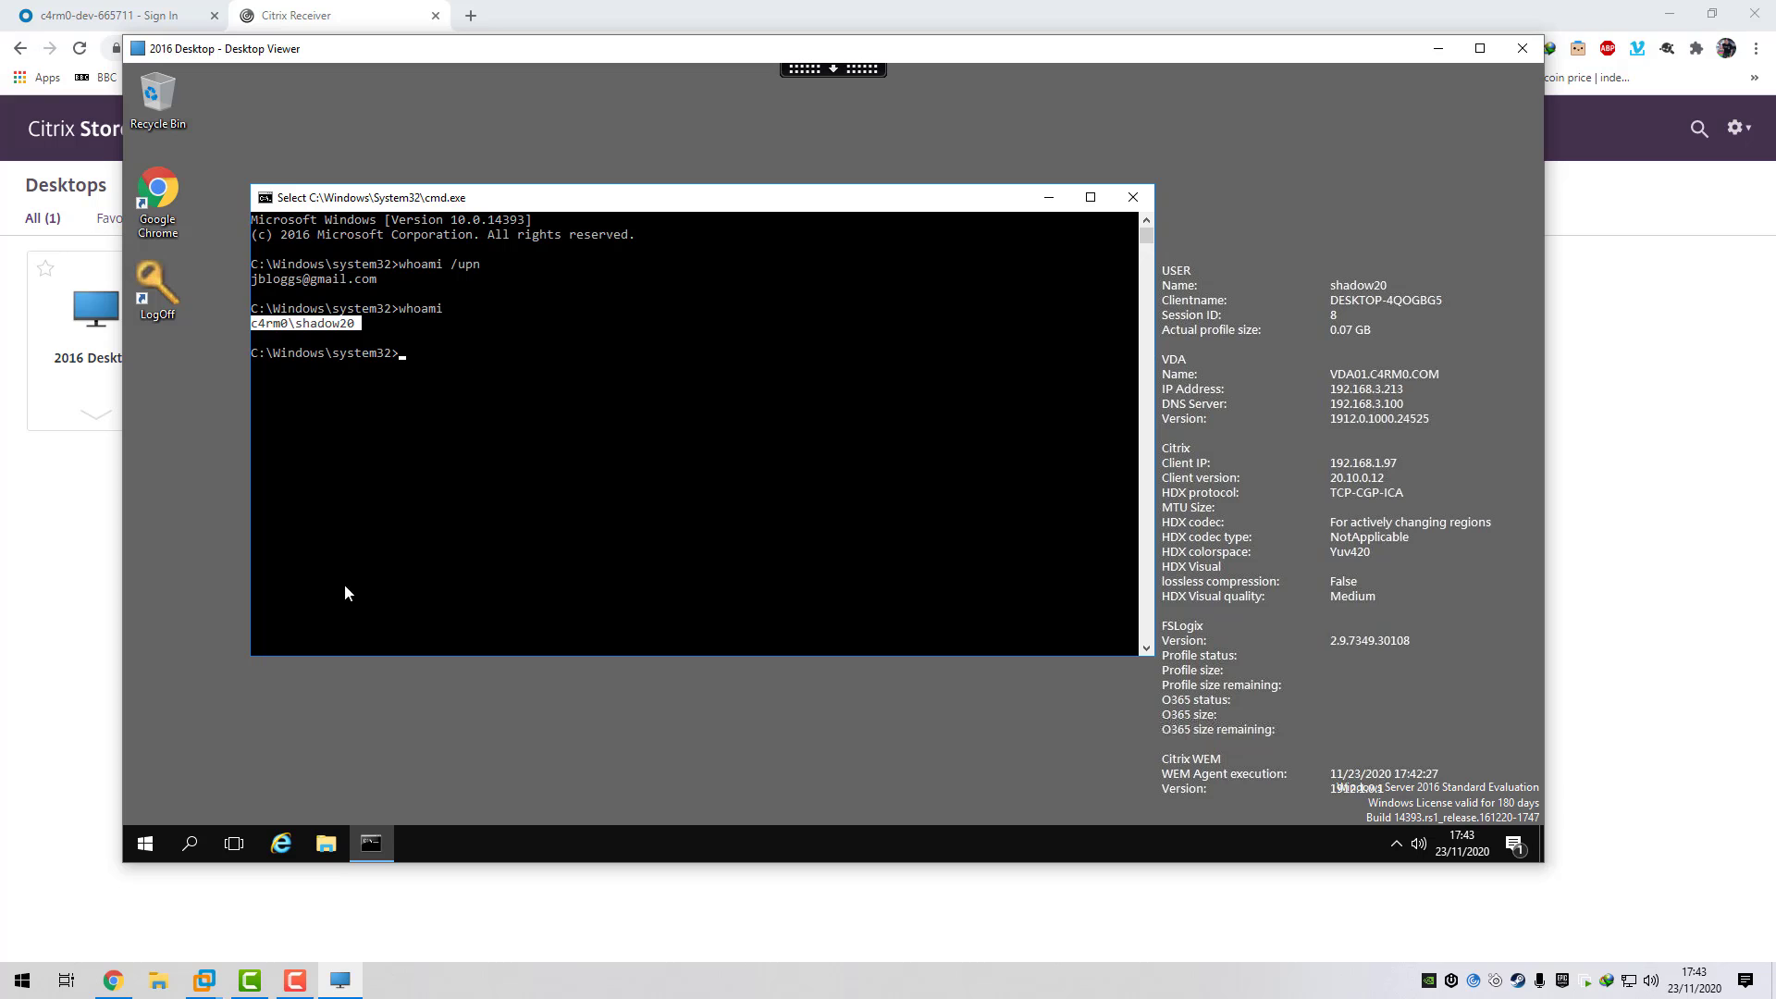
{"action": "left_click", "coordinate": [204, 980]}
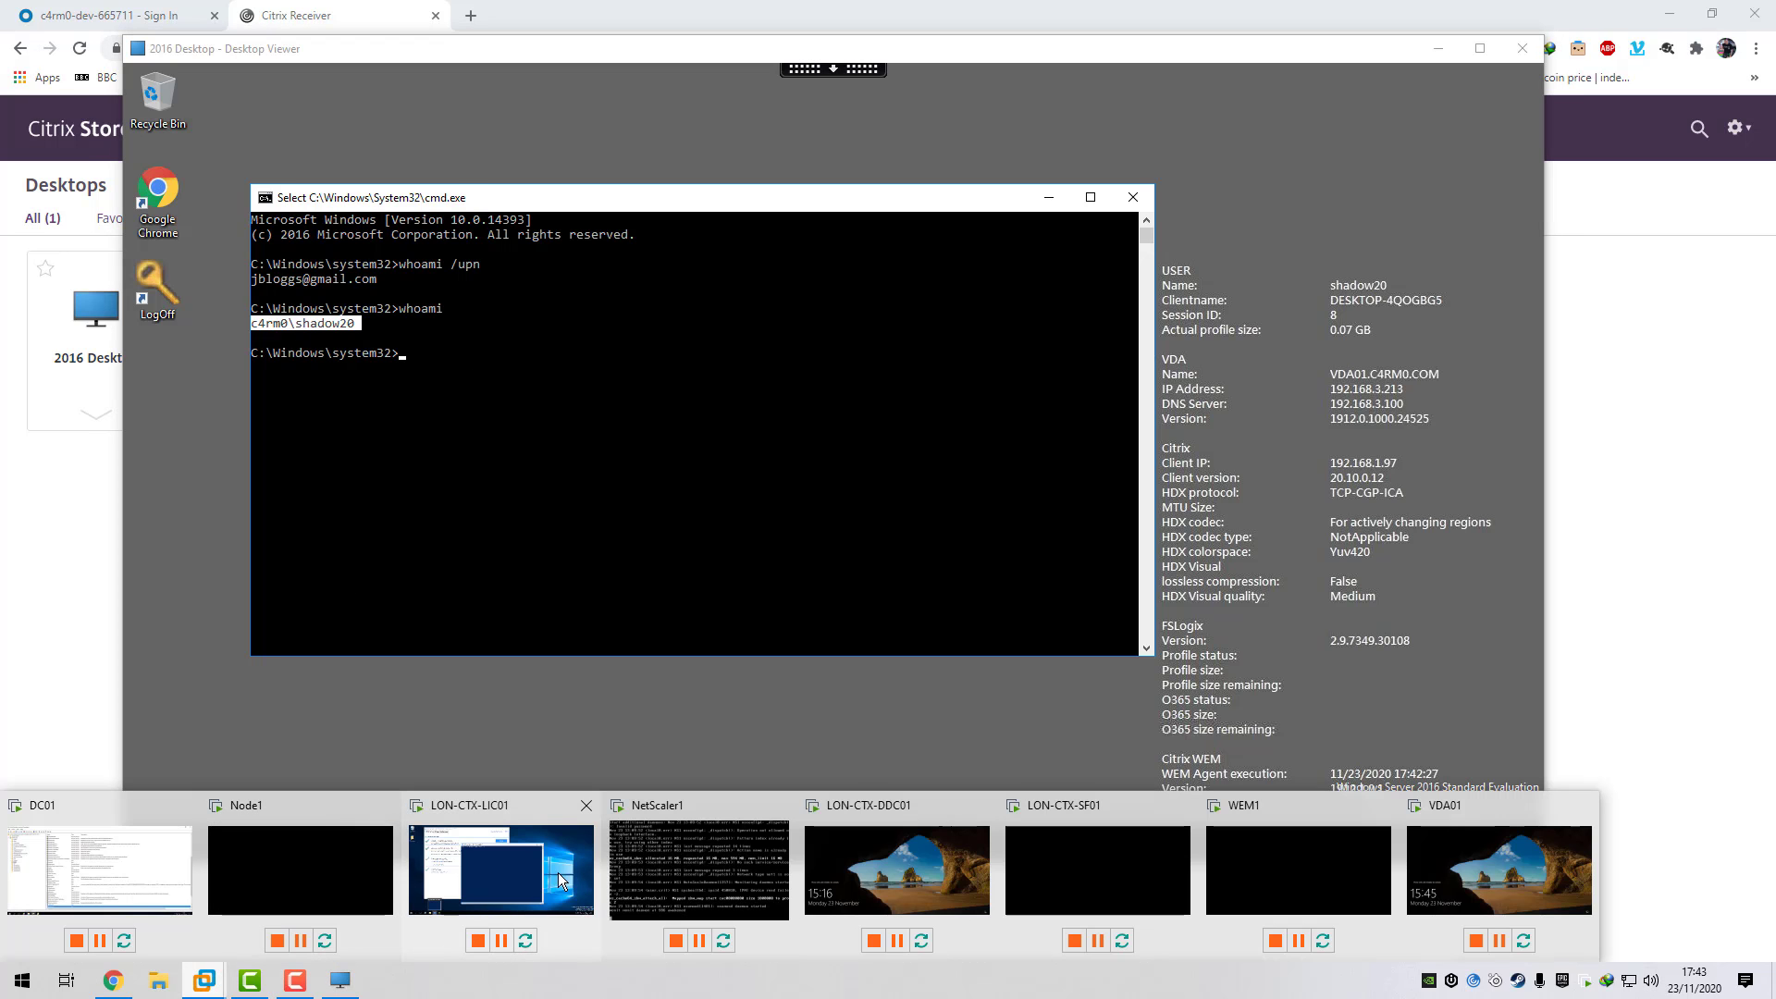
- On LON-CTX-LIC01, run Get-FasUserCertificate -Address LON-CTX-LIC01.c4rm0.com in PowerShell
{"action": "left_click", "coordinate": [496, 847]}
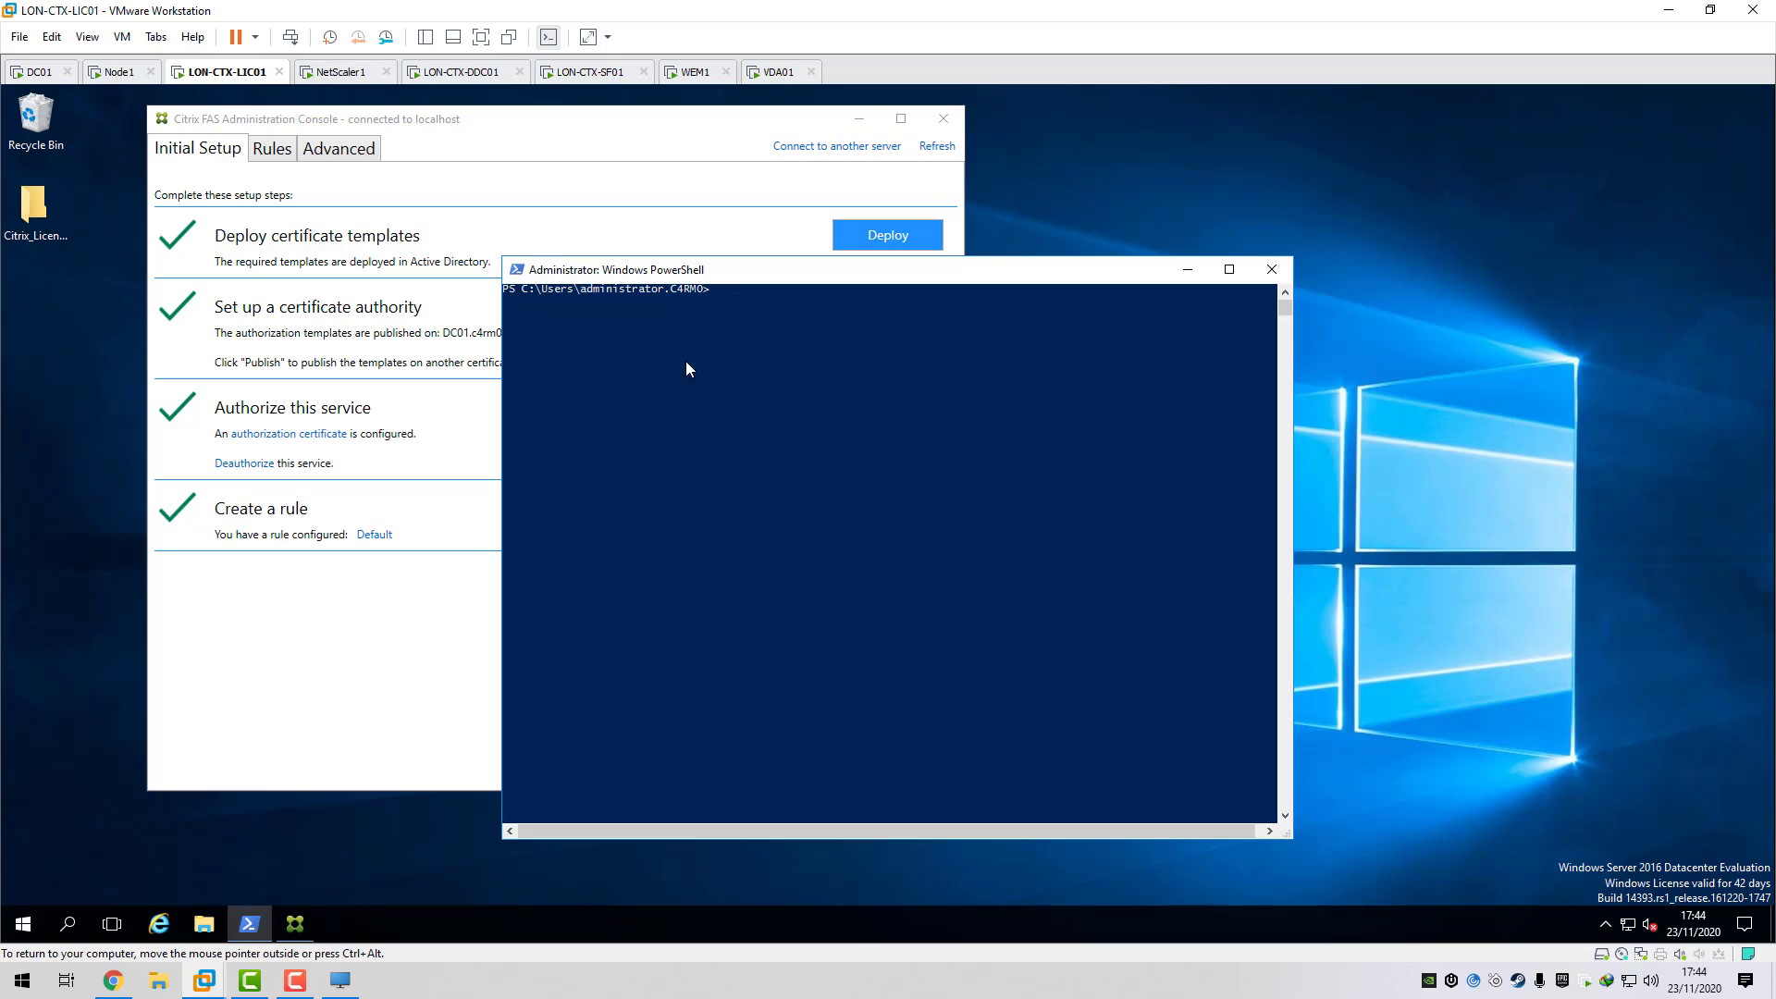
{"action": "type", "text": "get-fasusercertifi"}
{"action": "key", "text": "Tab"}
{"action": "type", "text": "-Address"}
{"action": "right_click", "coordinate": [805, 368]}
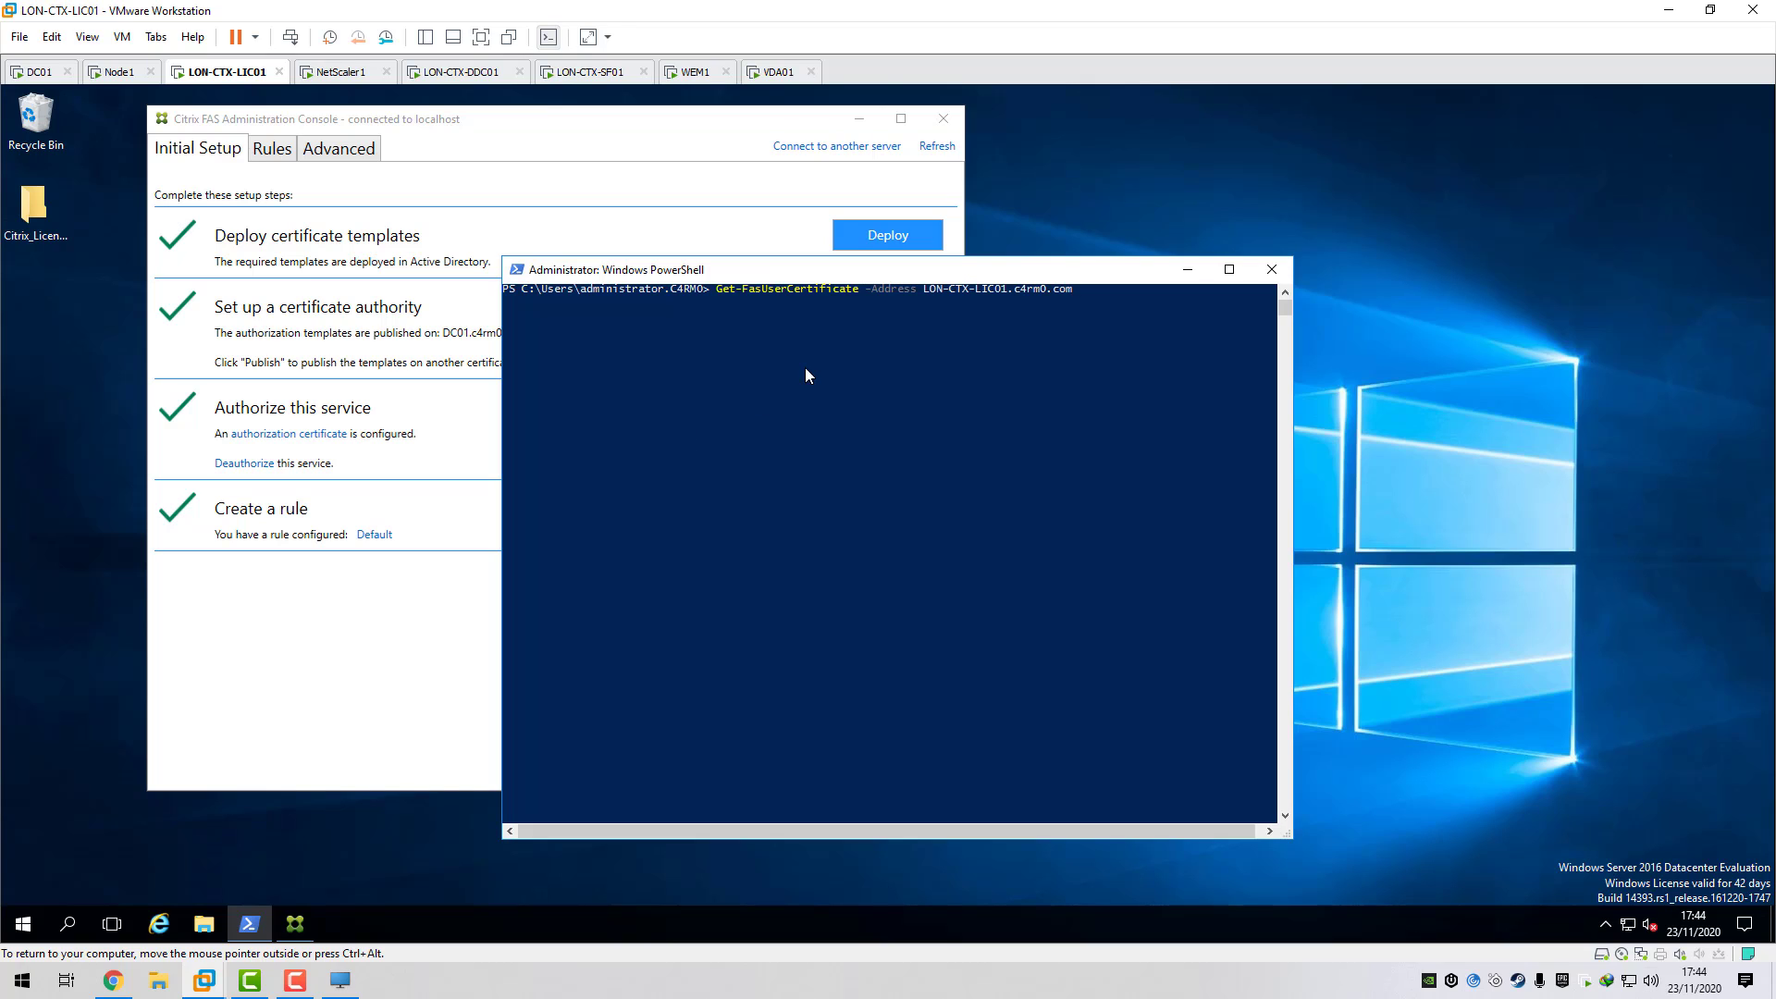
{"action": "key", "text": "Return"}
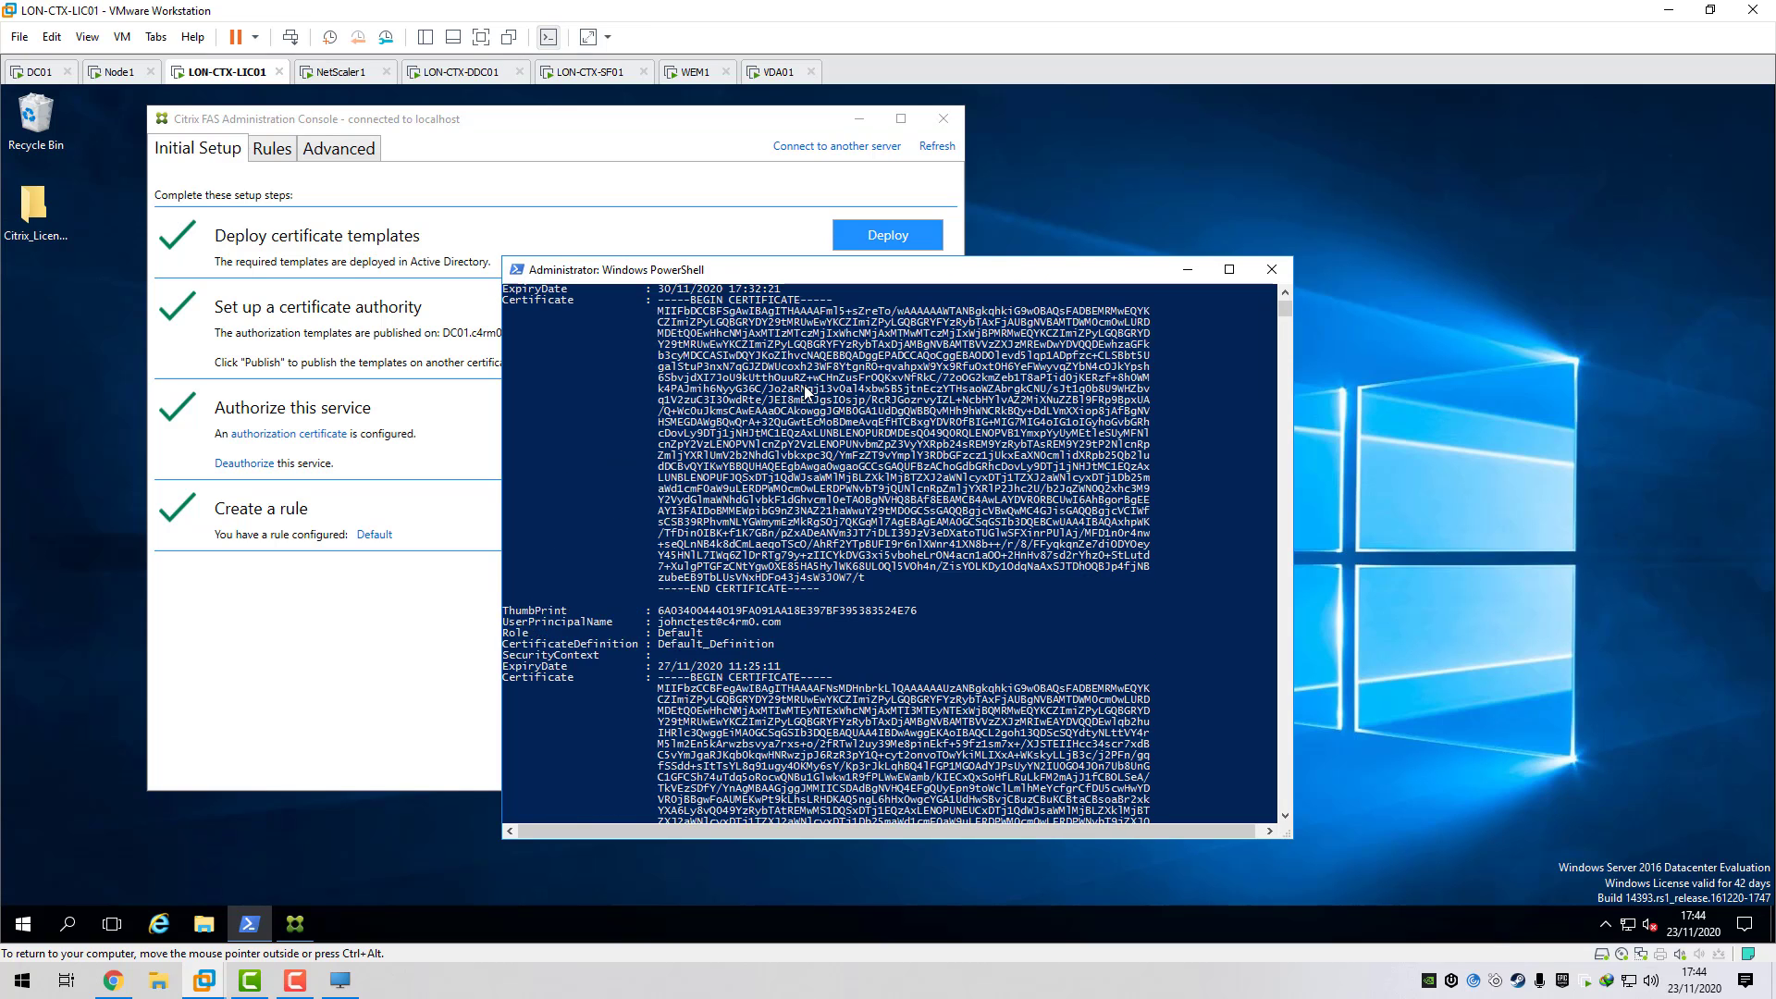
- Inspect the gmail.com user's certificate expiring 30/11/2020, then bring the FAS console forward
{"action": "scroll", "coordinate": [808, 391], "scroll_direction": "up", "scroll_amount": 3}
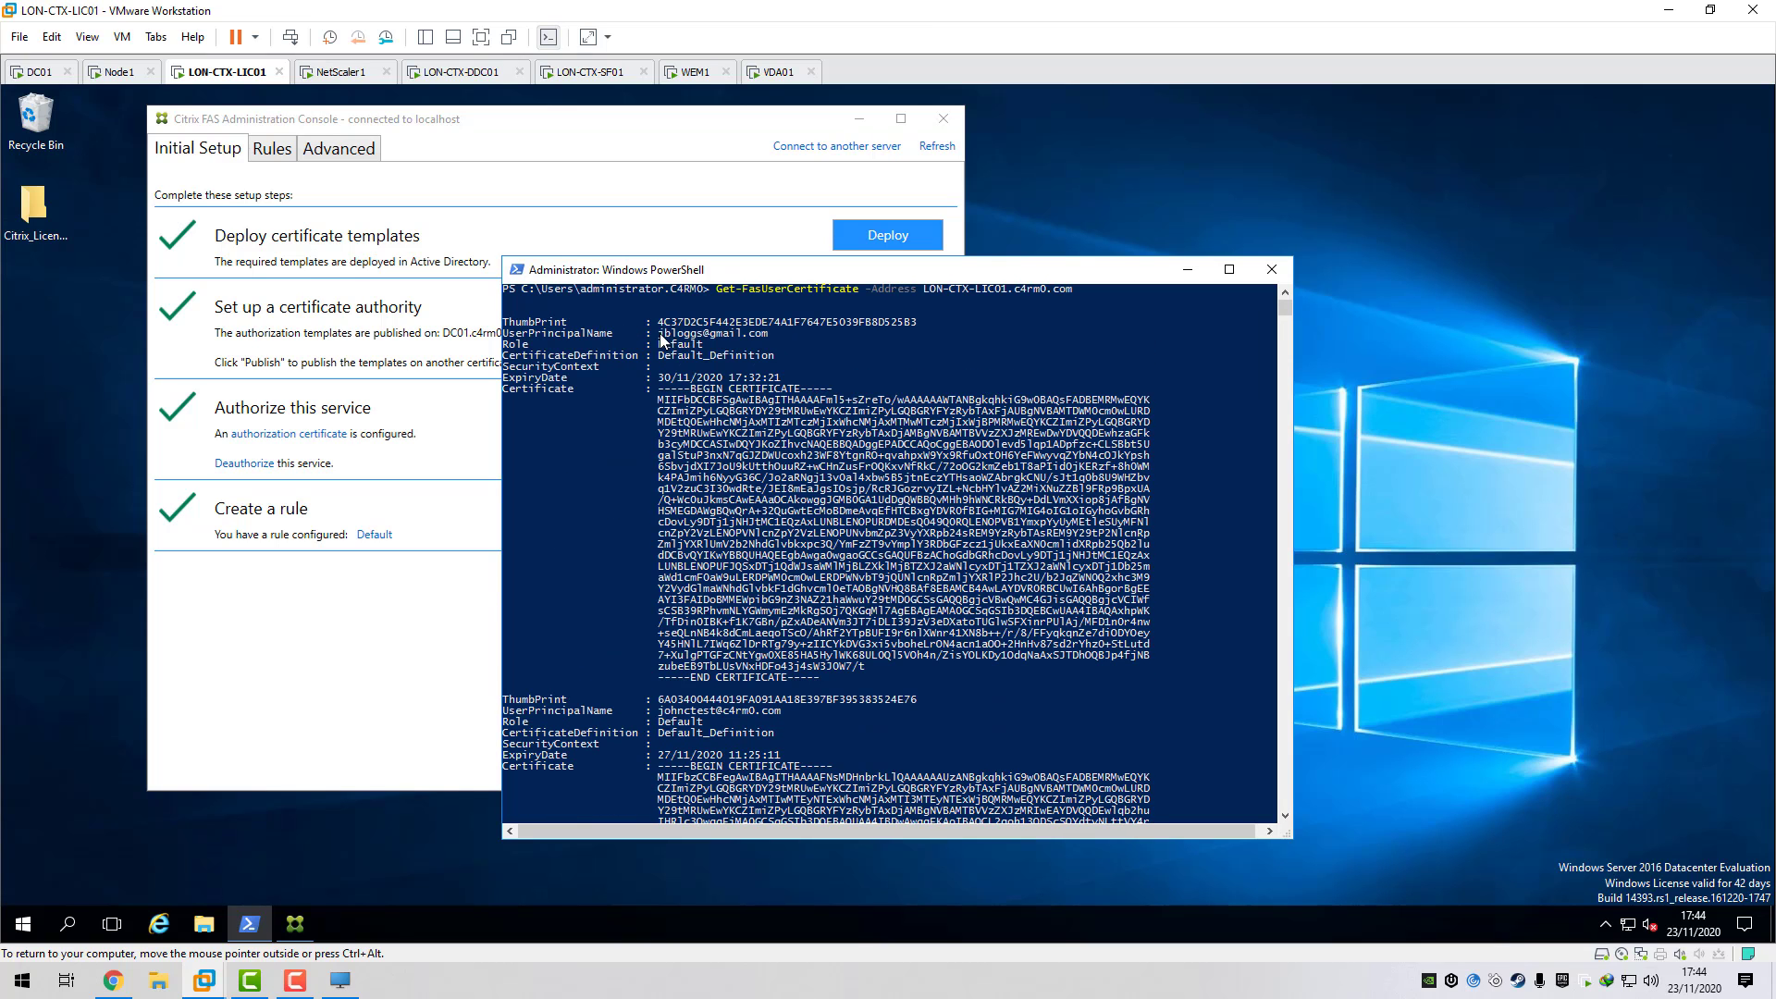
{"action": "left_click_drag", "start_coordinate": [659, 335], "coordinate": [750, 338]}
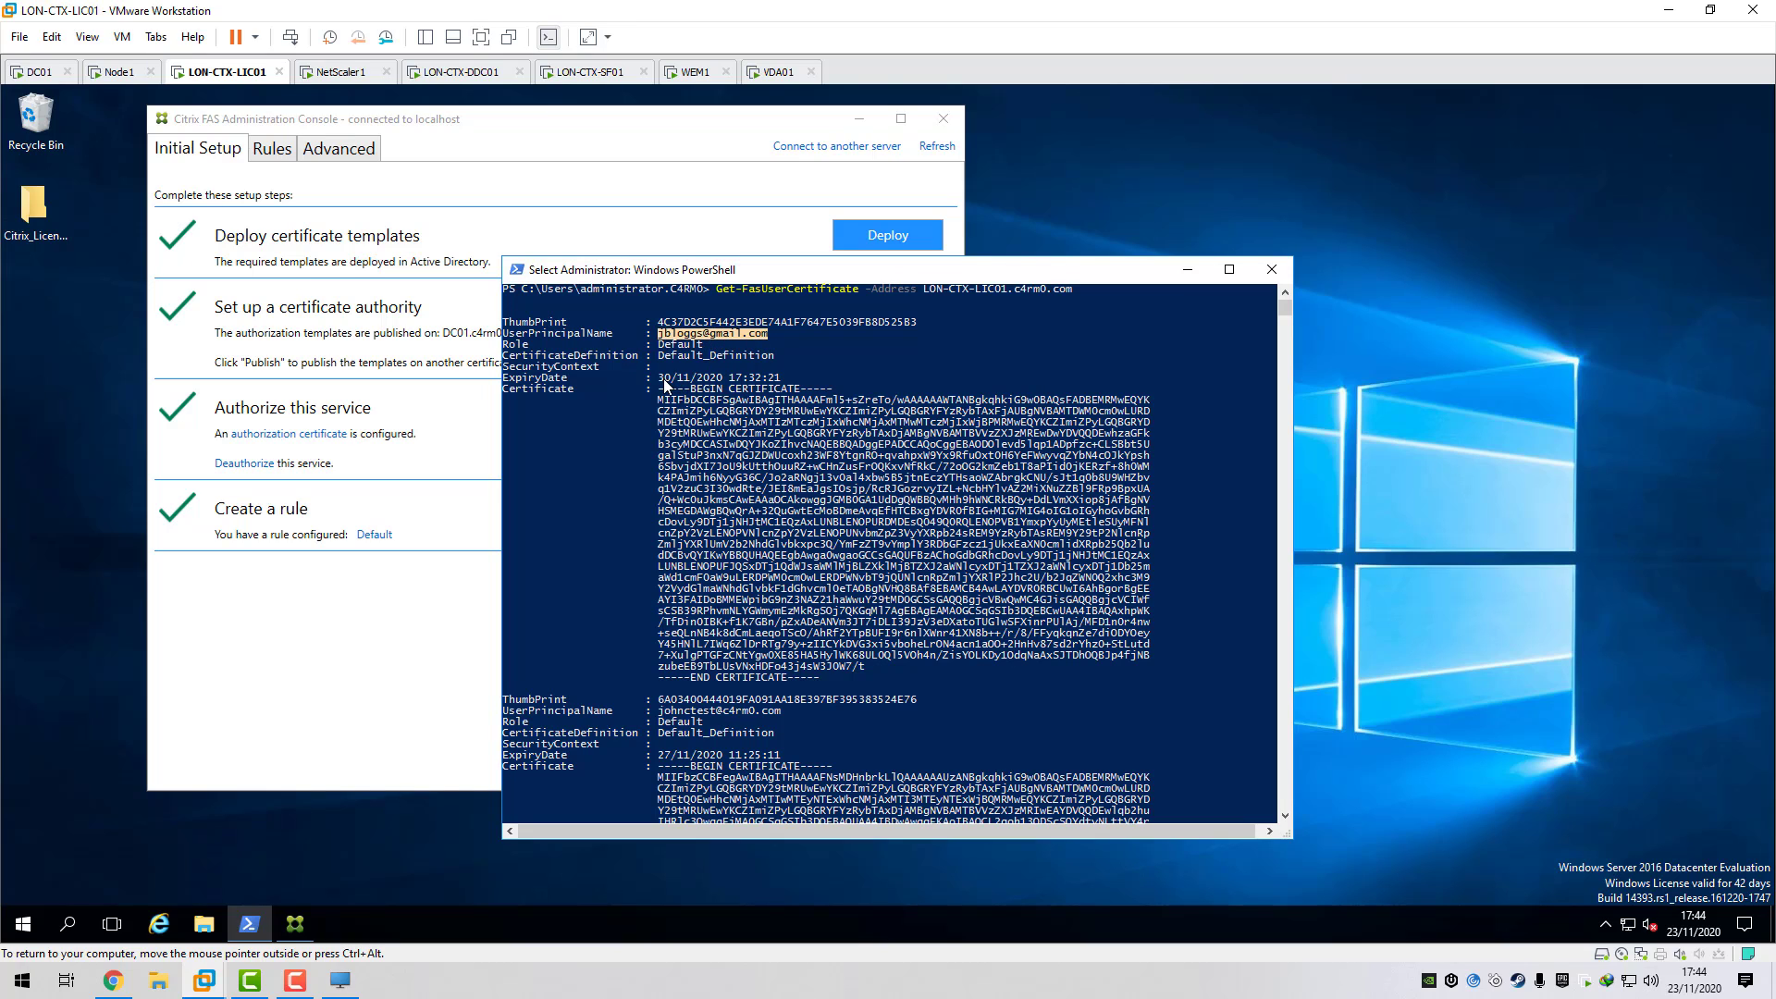
{"action": "left_click_drag", "start_coordinate": [661, 379], "coordinate": [782, 381]}
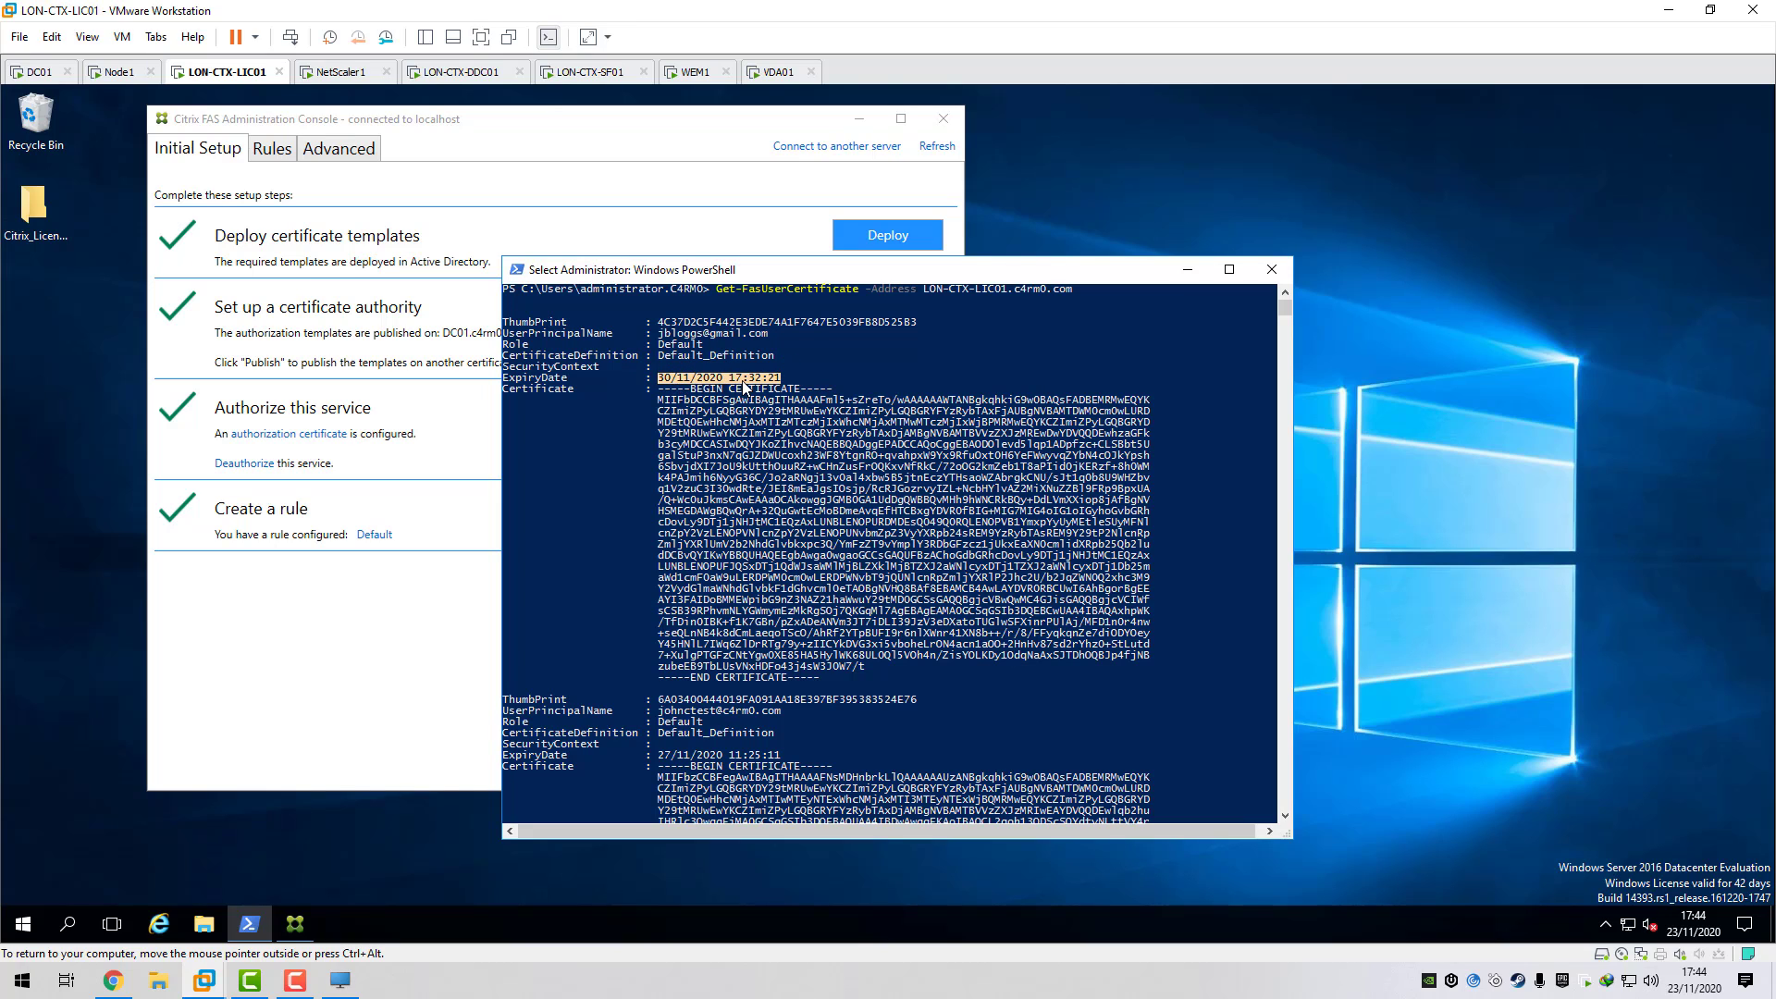
{"action": "left_click_drag", "start_coordinate": [653, 388], "coordinate": [1156, 684]}
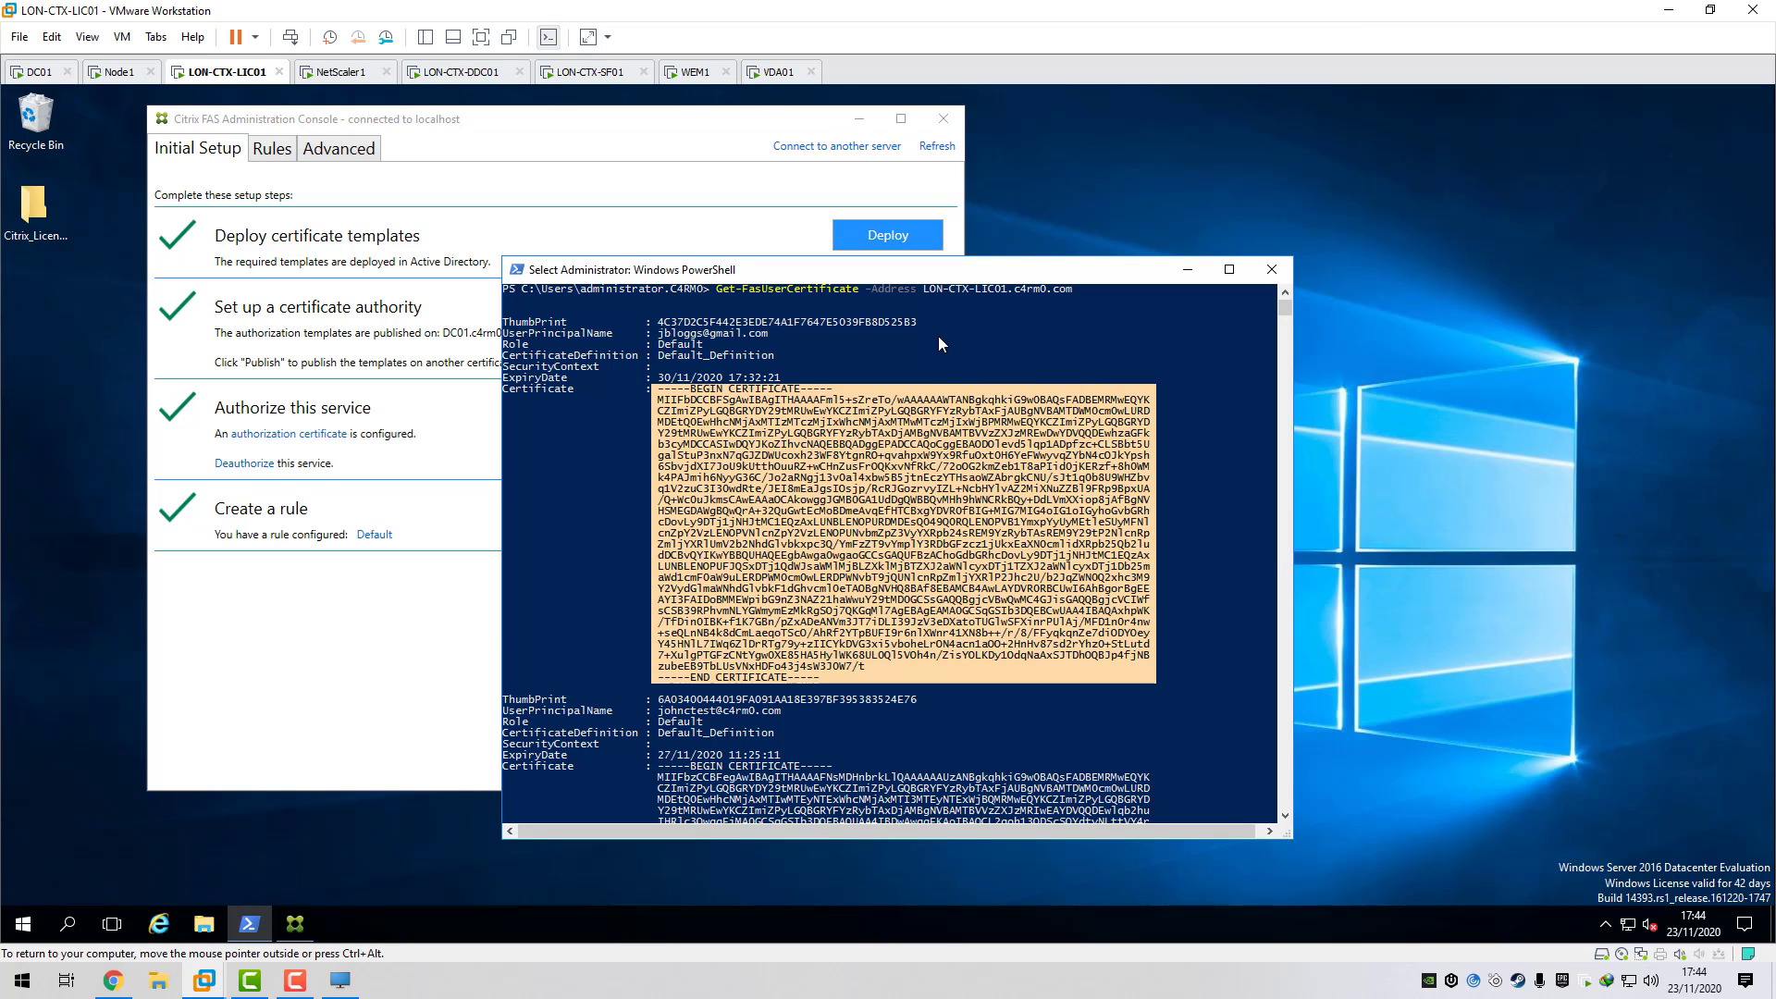
{"action": "left_click_drag", "start_coordinate": [847, 270], "coordinate": [1168, 264]}
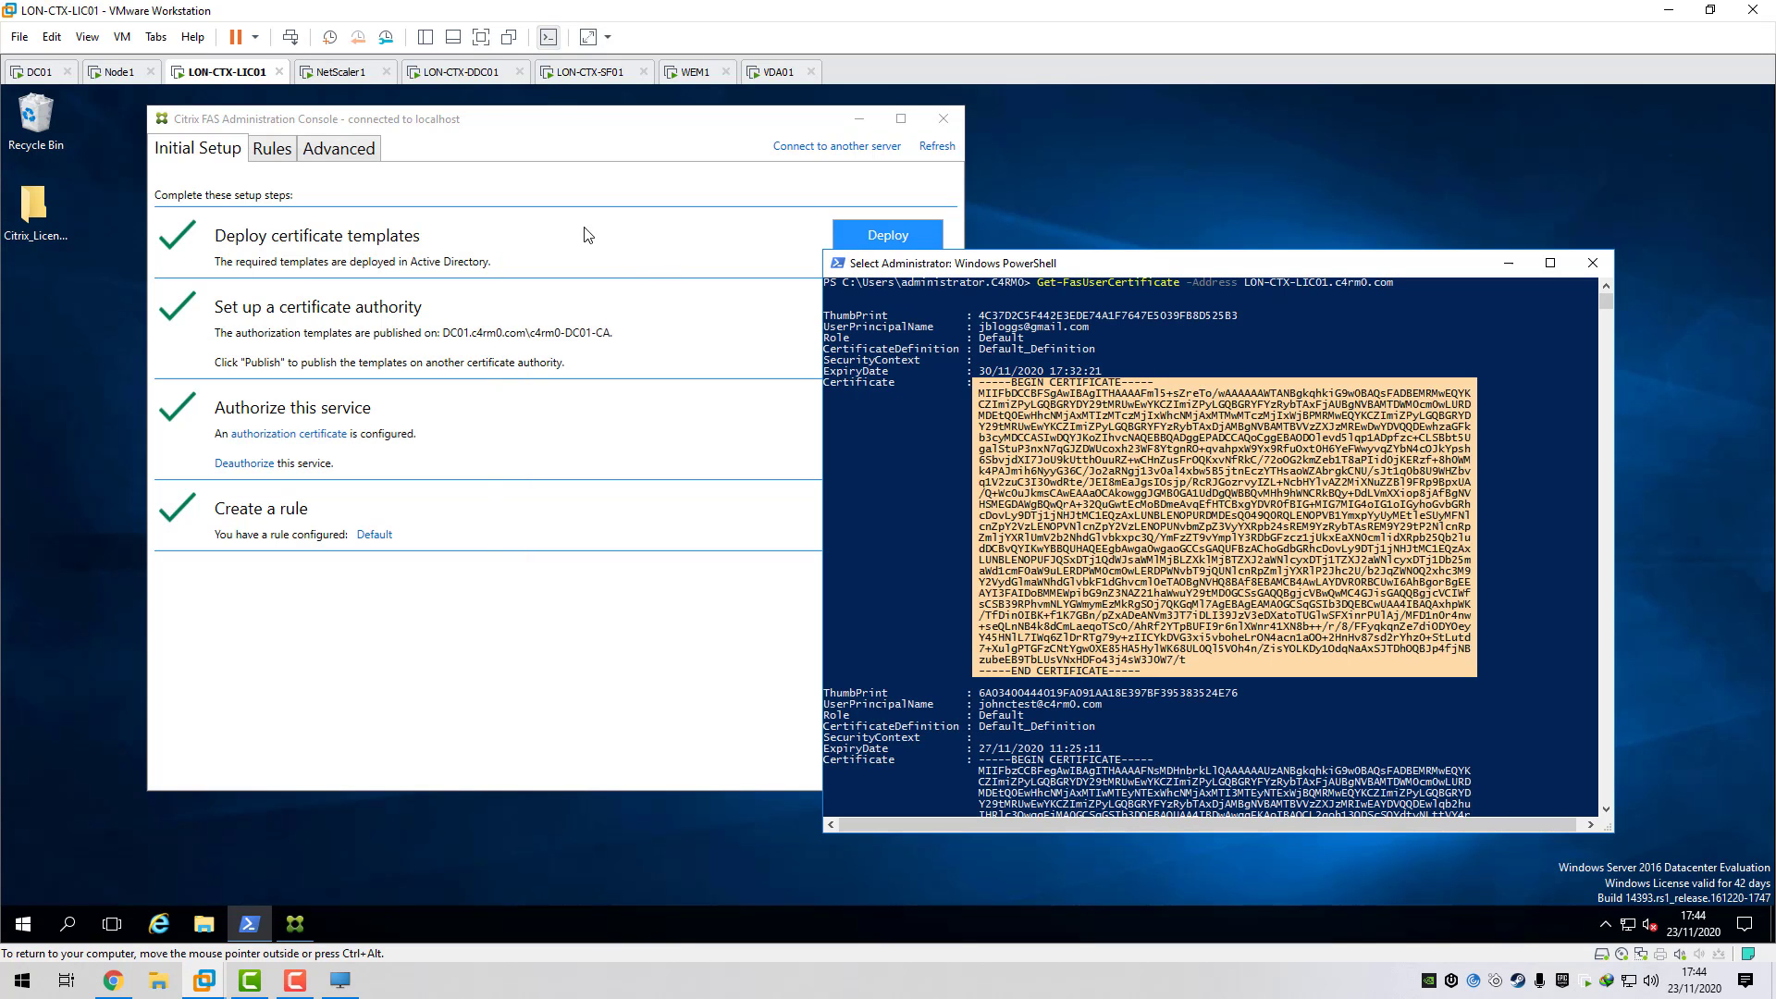
{"action": "left_click", "coordinate": [489, 120]}
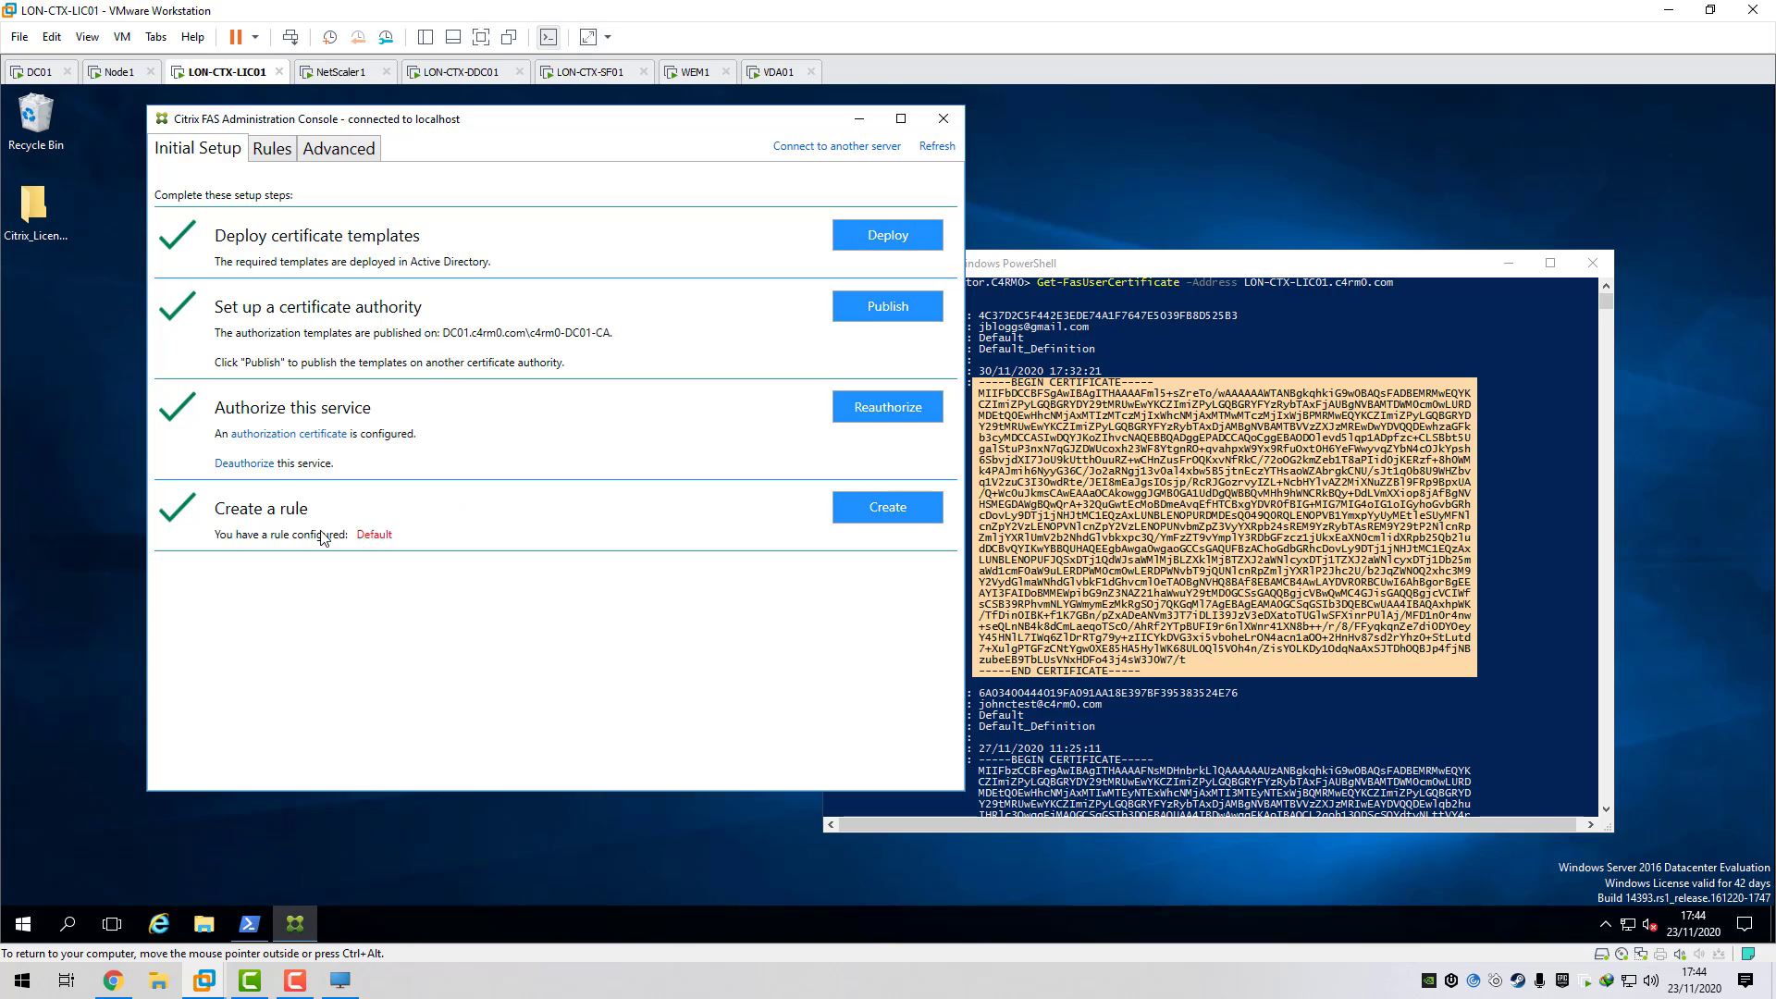
- Open the Default rule and review its Access control StoreFront server permissions without changes
{"action": "left_click", "coordinate": [379, 535]}
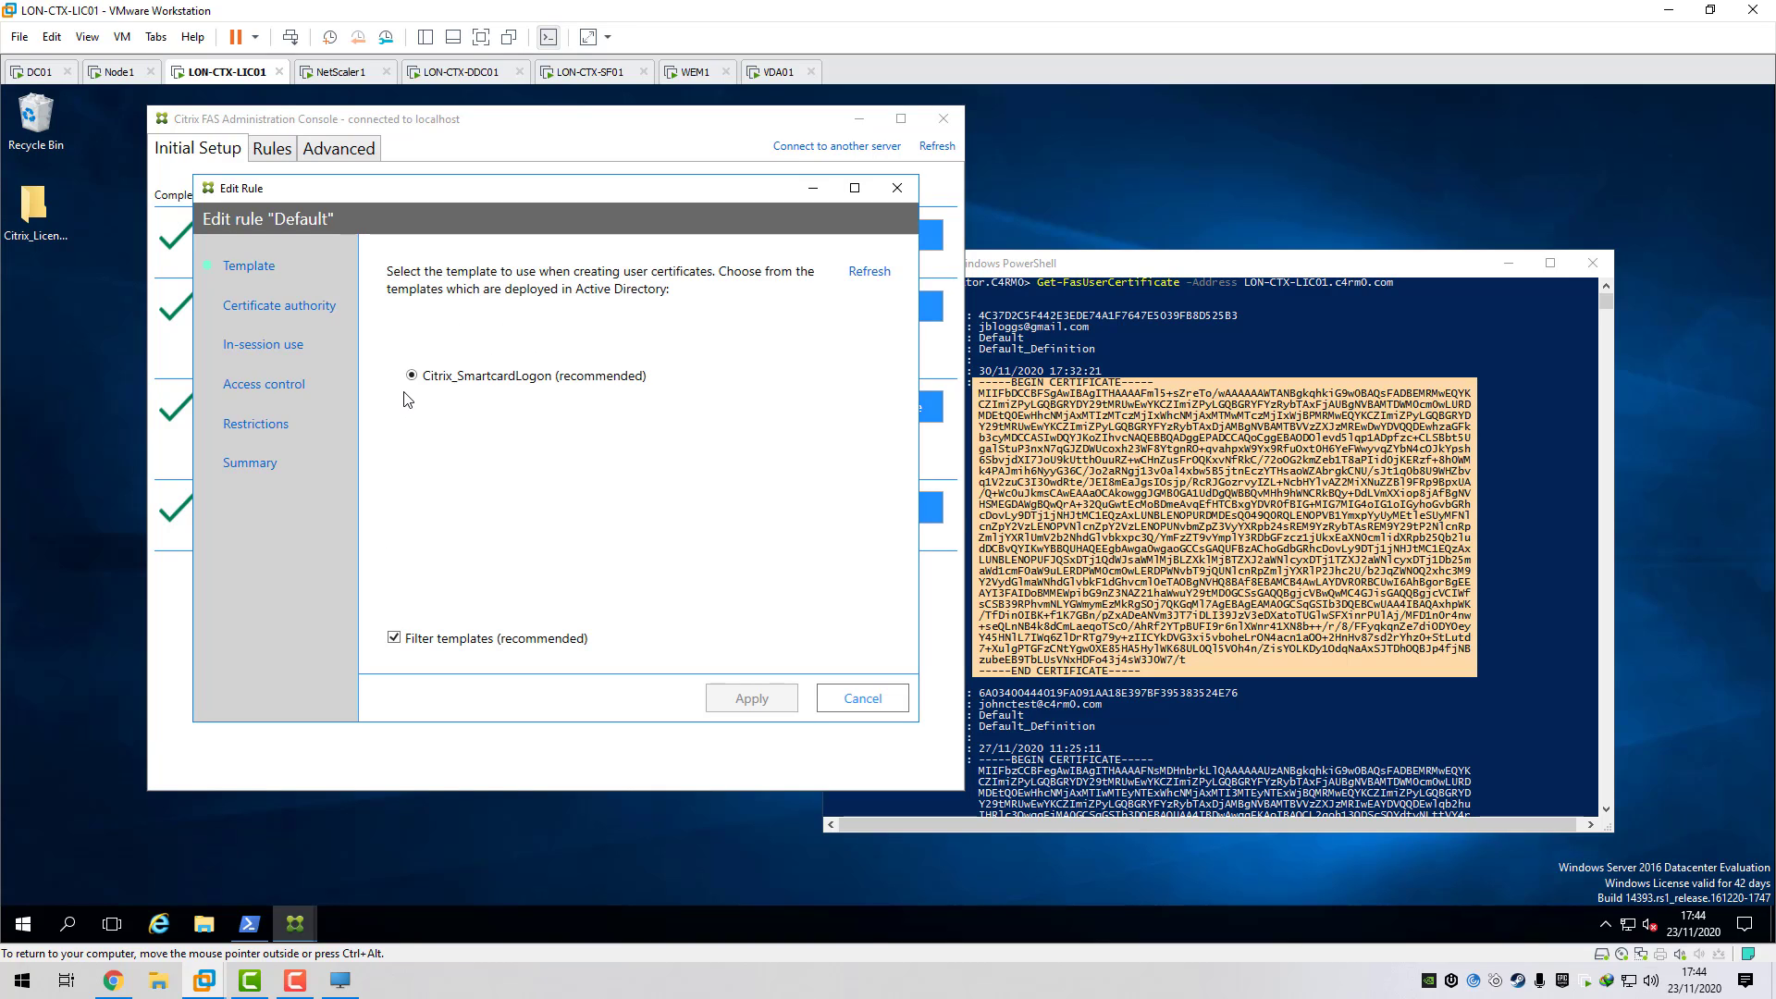
{"action": "left_click", "coordinate": [296, 394]}
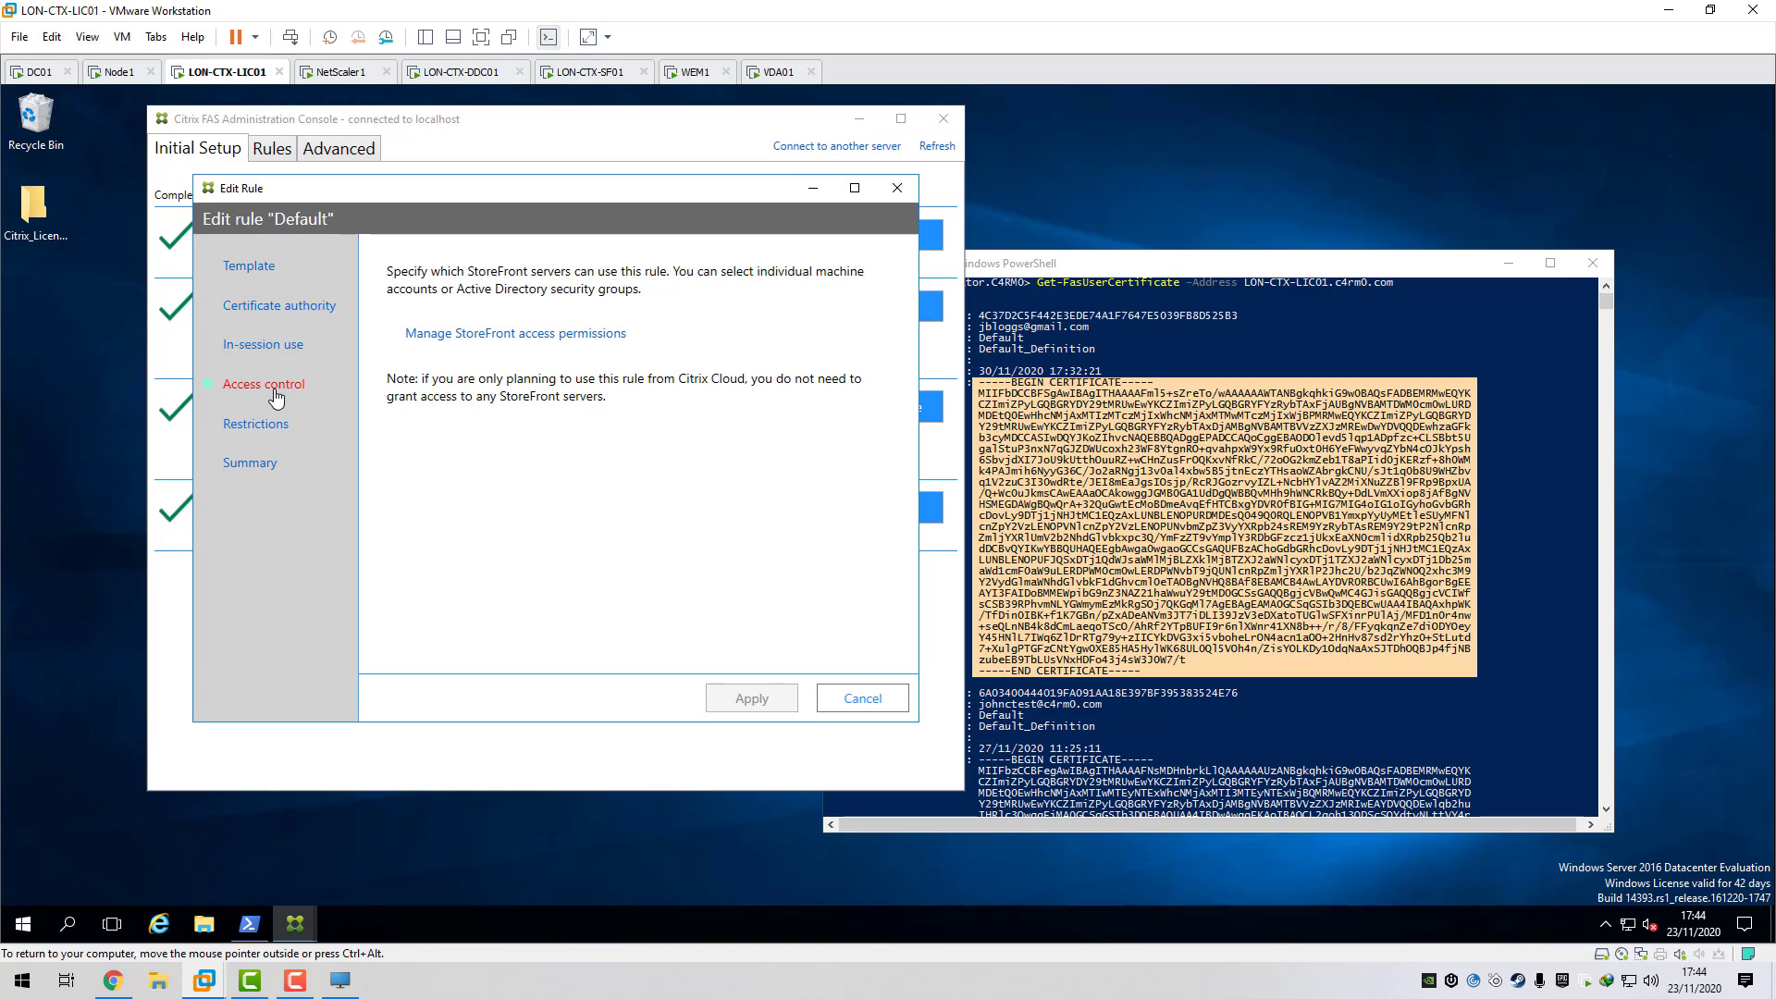
{"action": "left_click", "coordinate": [476, 335]}
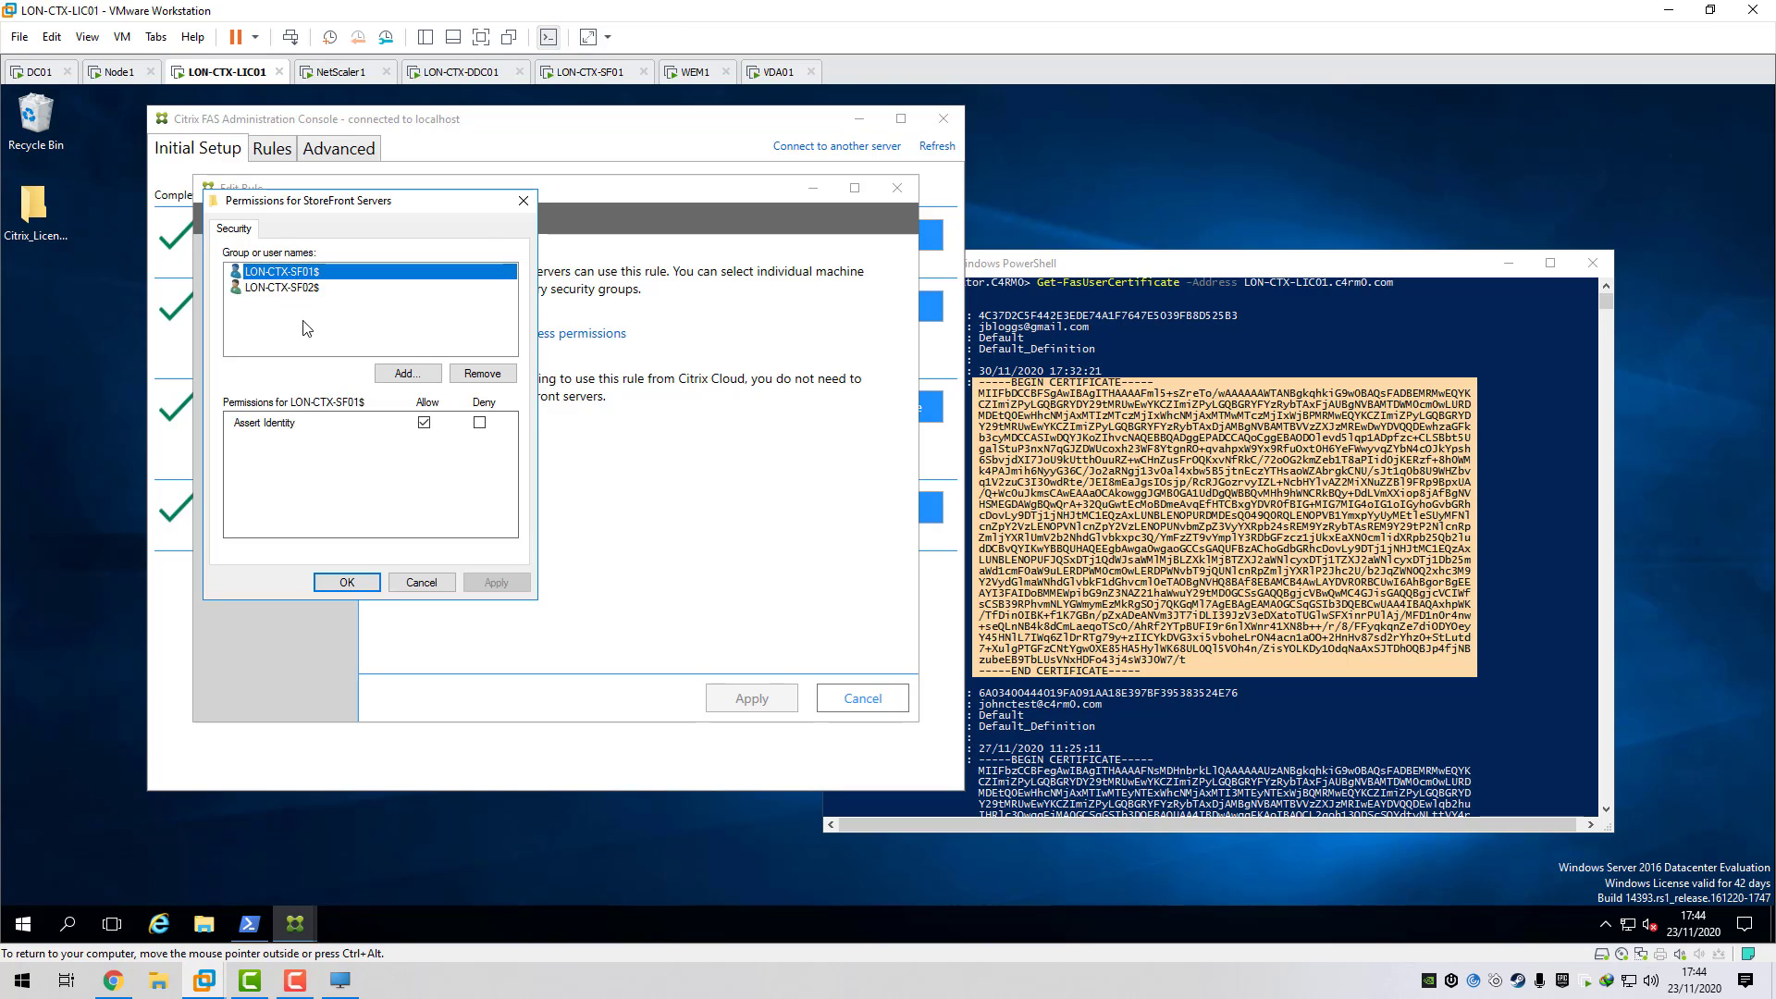
{"action": "left_click", "coordinate": [421, 583]}
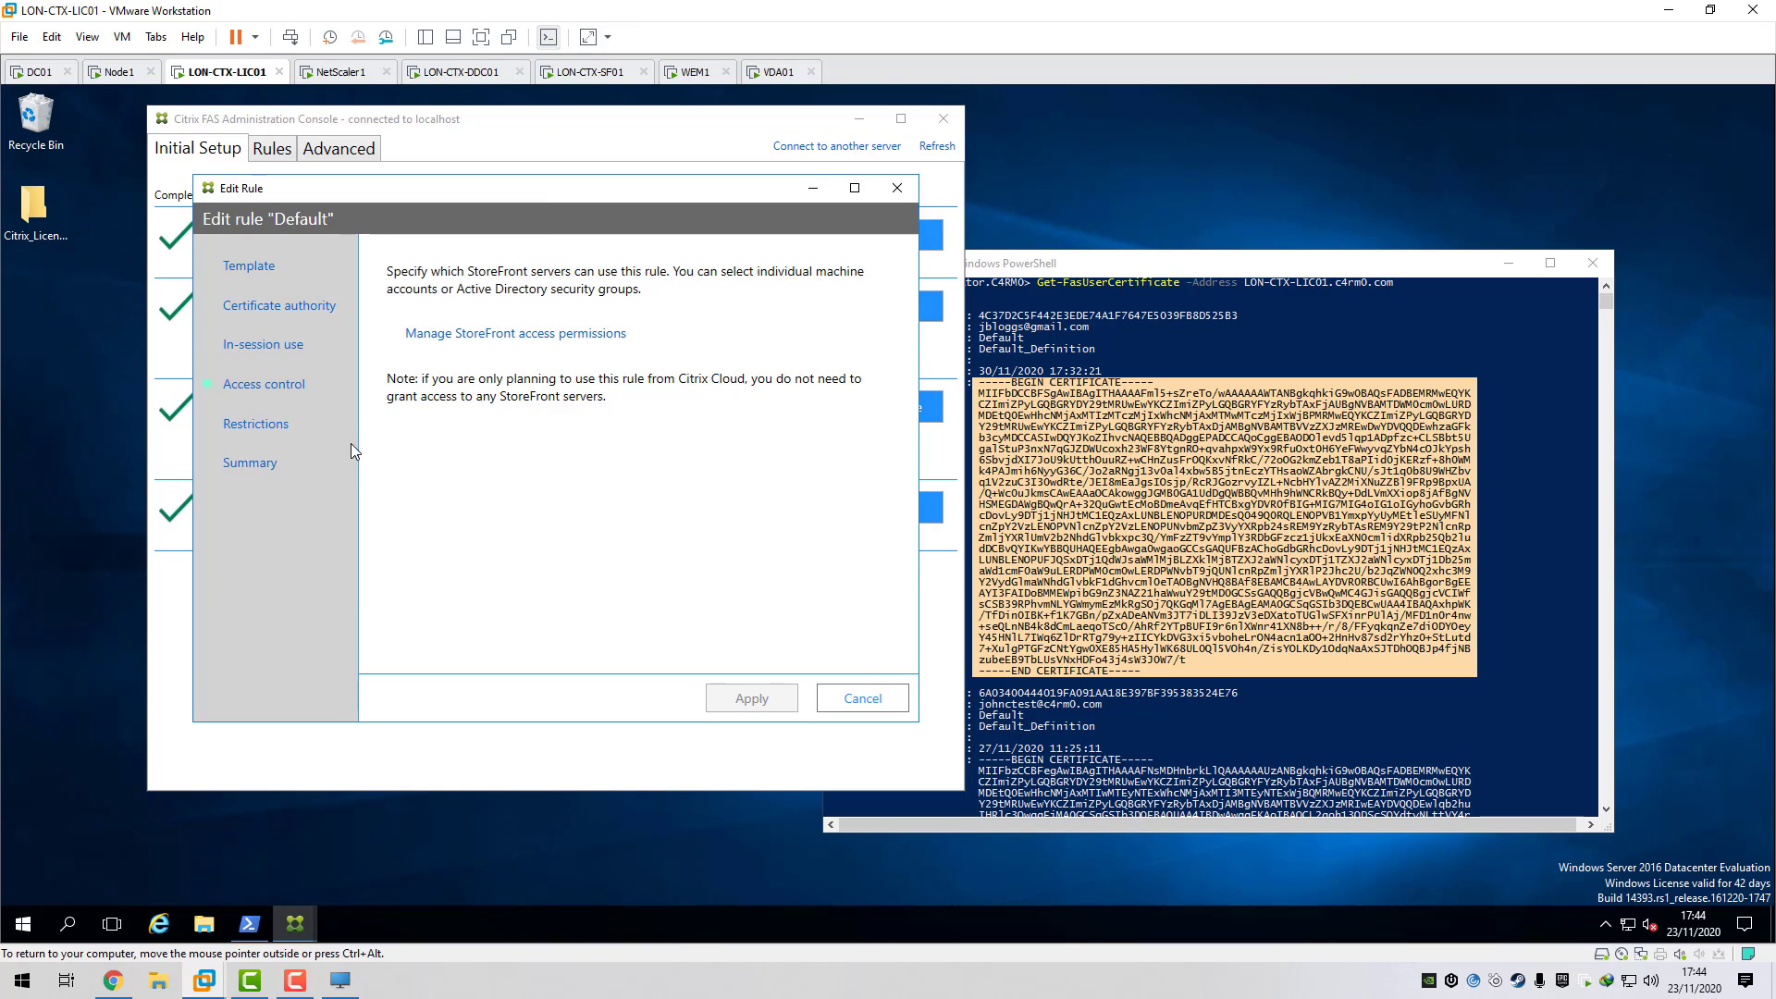
- Review the Restrictions user and VDA permissions, cancelling both, leaving all users and VDAs allowed
{"action": "left_click", "coordinate": [280, 413]}
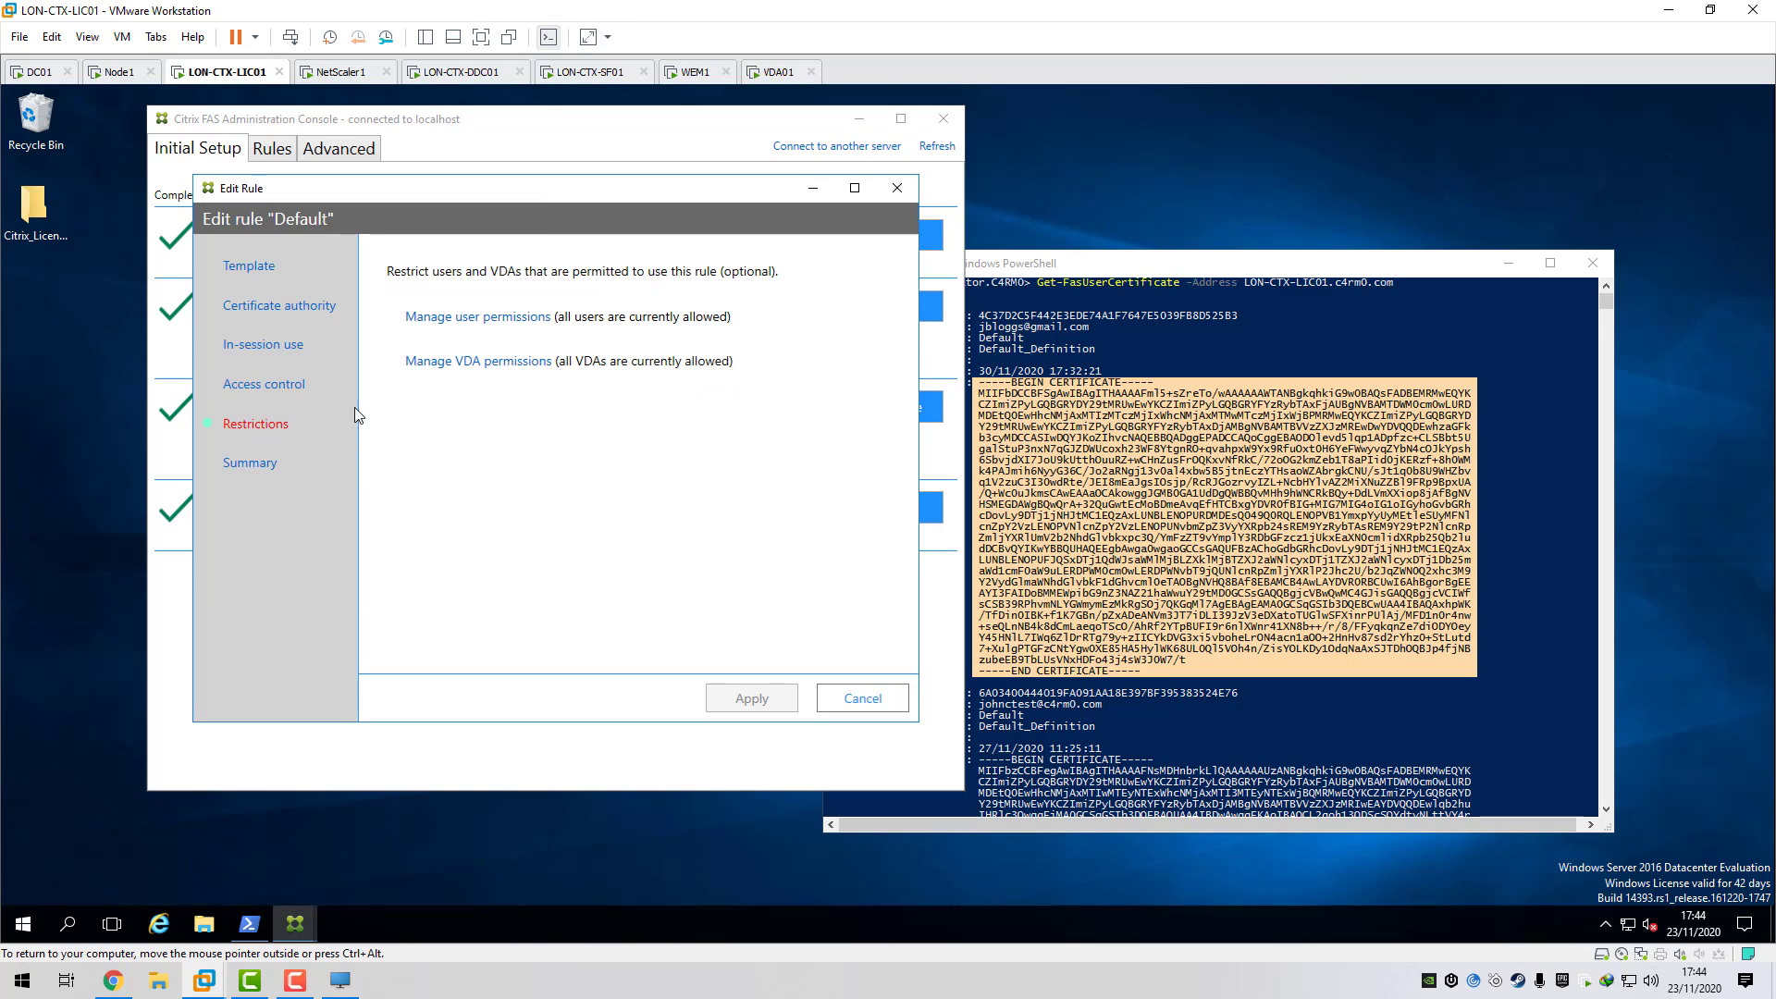
{"action": "left_click", "coordinate": [476, 317]}
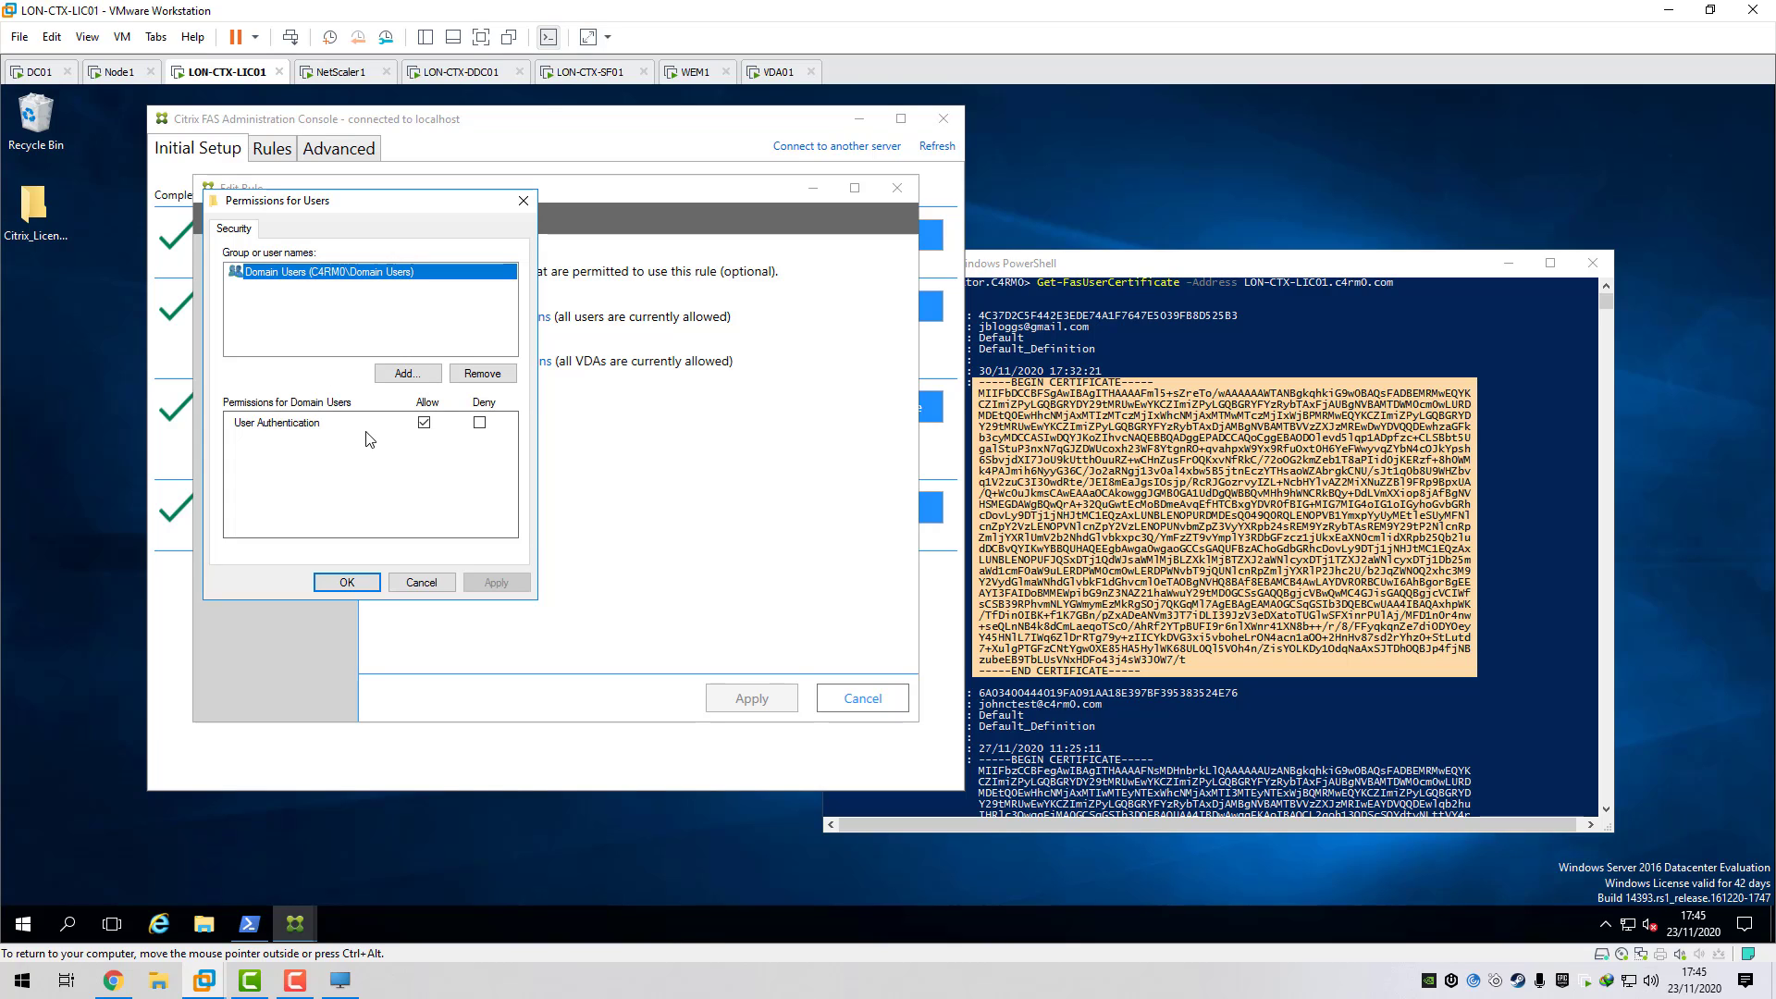
{"action": "left_click", "coordinate": [422, 584]}
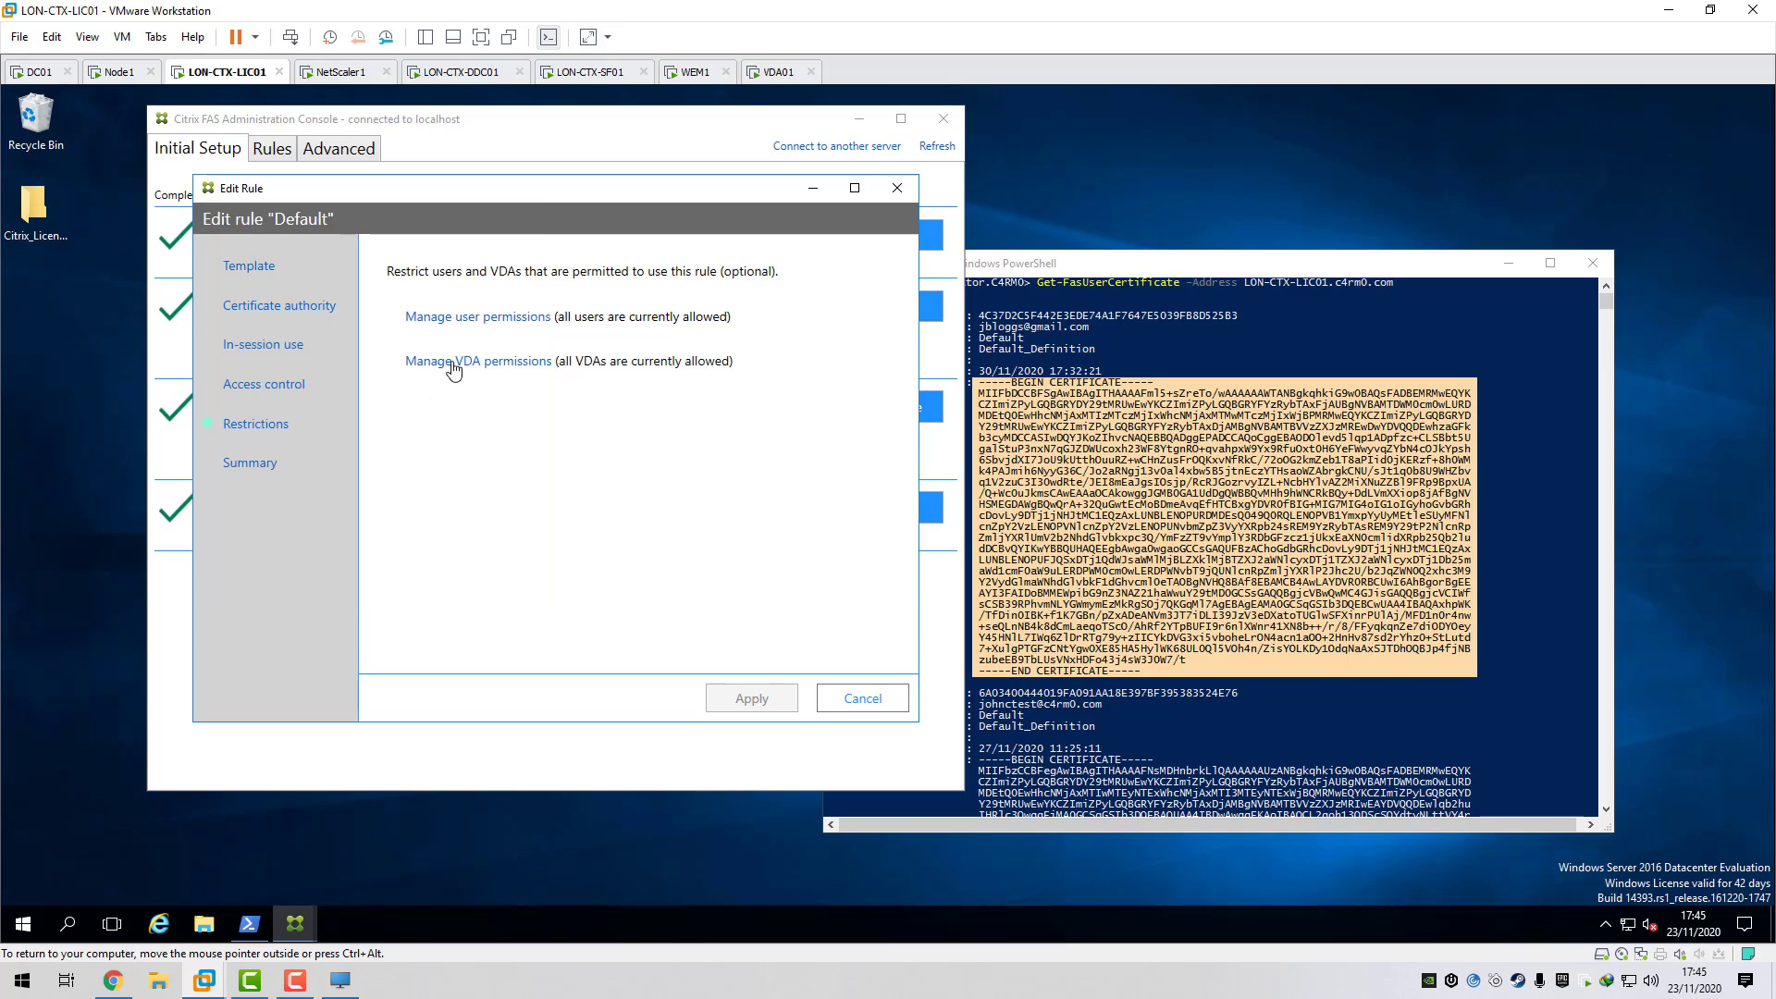
{"action": "left_click", "coordinate": [452, 370]}
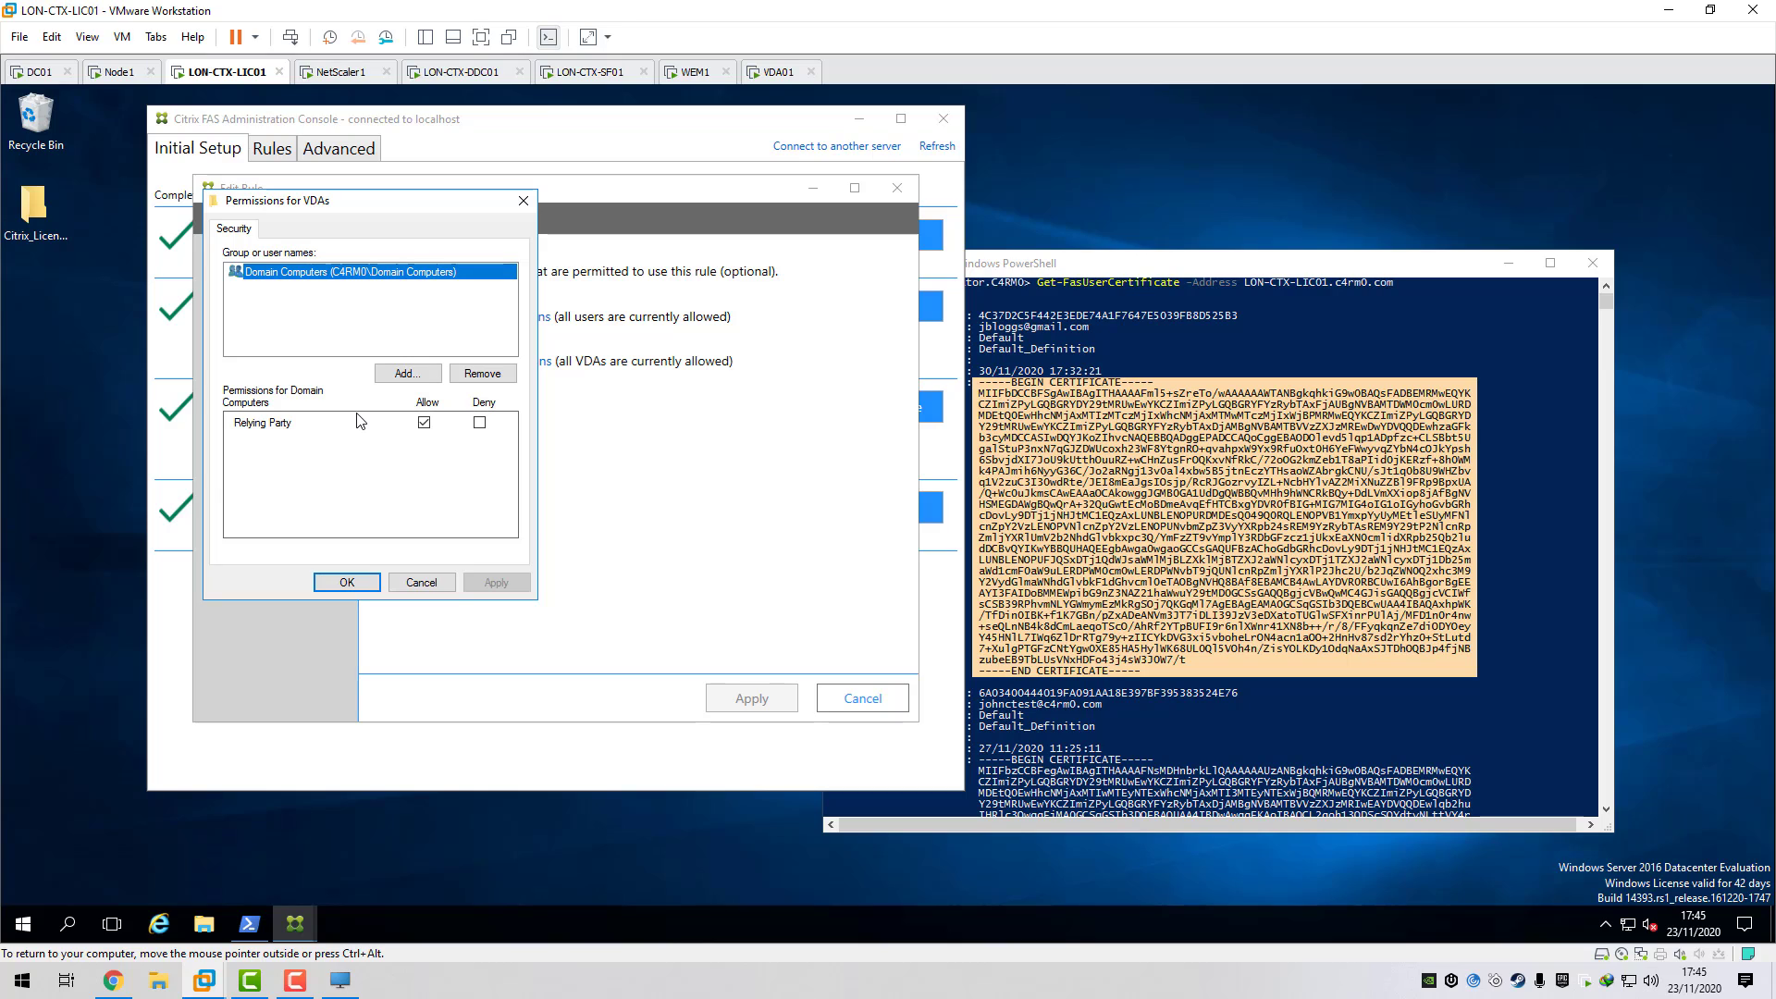
{"action": "left_click", "coordinate": [421, 582]}
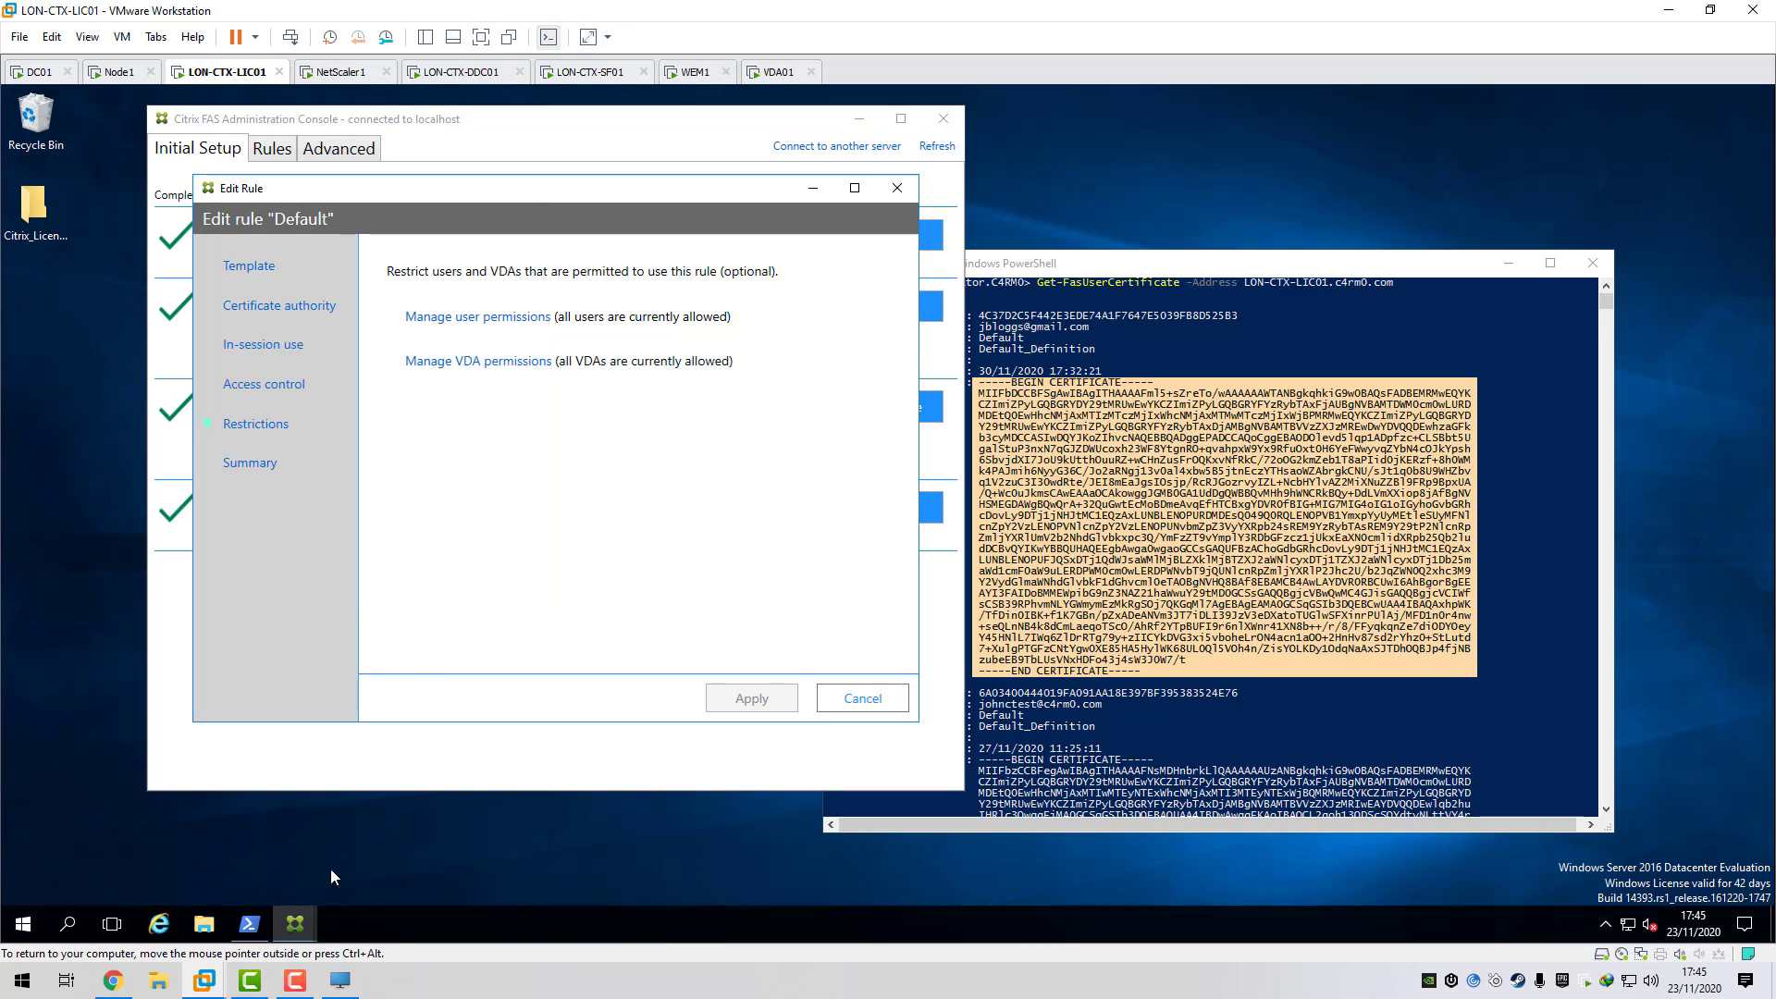